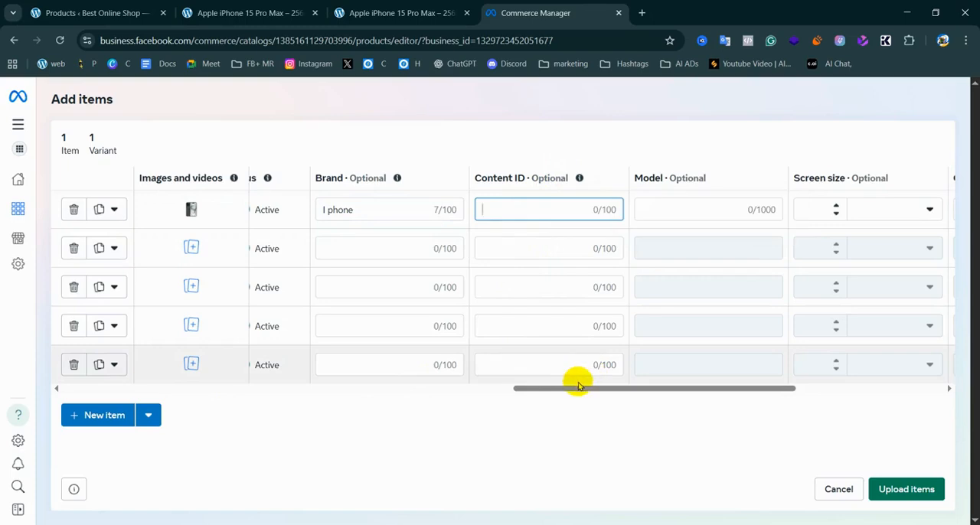
# Review the first item's optional columns through Color and check the Manual Upload notes in the Google Docs document
pyautogui.moveTo(573, 388); pyautogui.dragTo(794, 390)
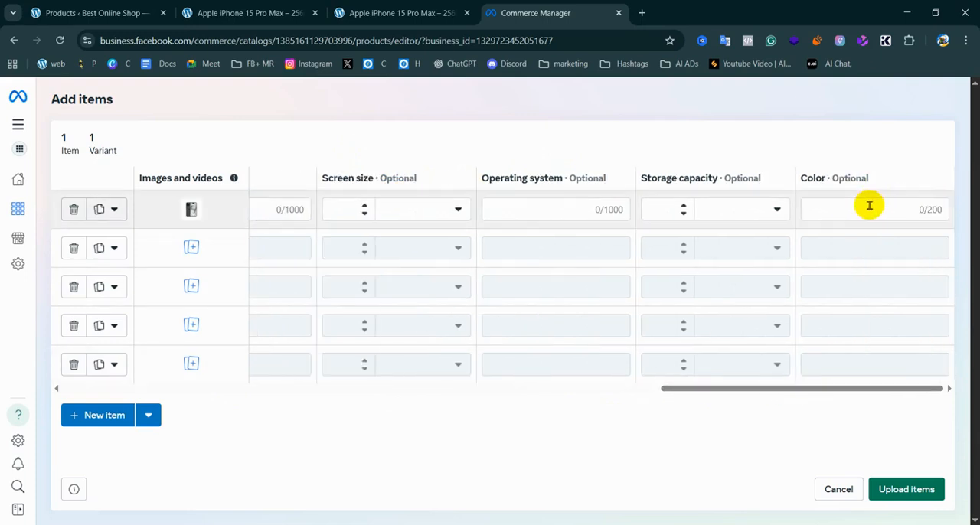
pyautogui.click(836, 212)
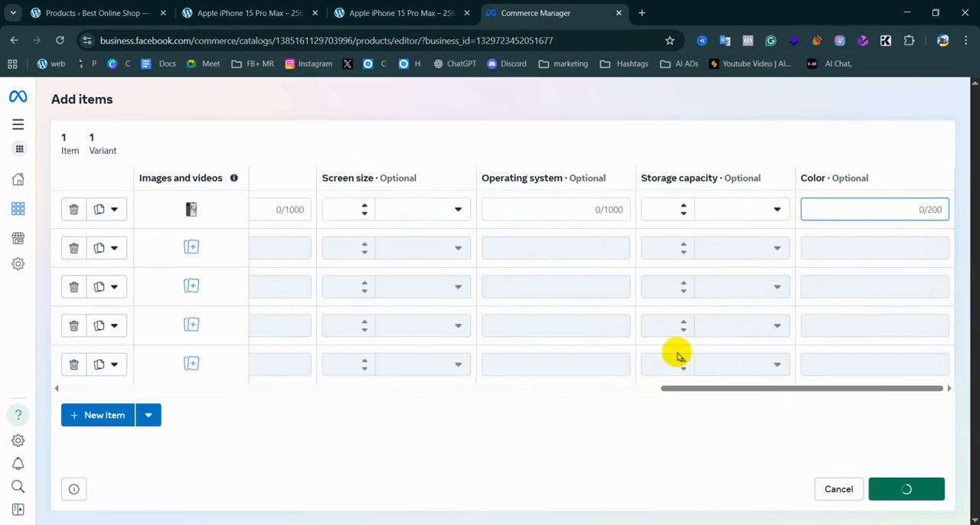
pyautogui.moveTo(758, 388); pyautogui.dragTo(83, 400)
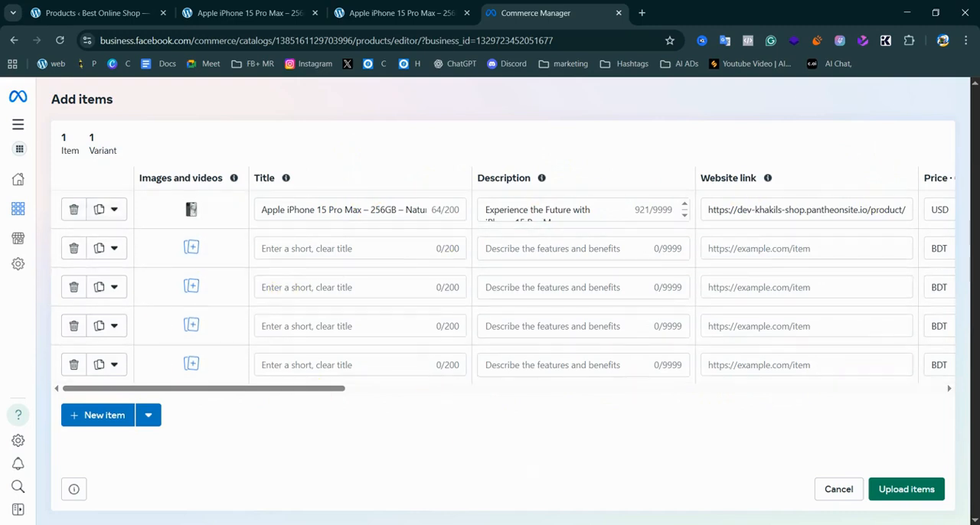
pyautogui.hotkey('alt', 'Tab')
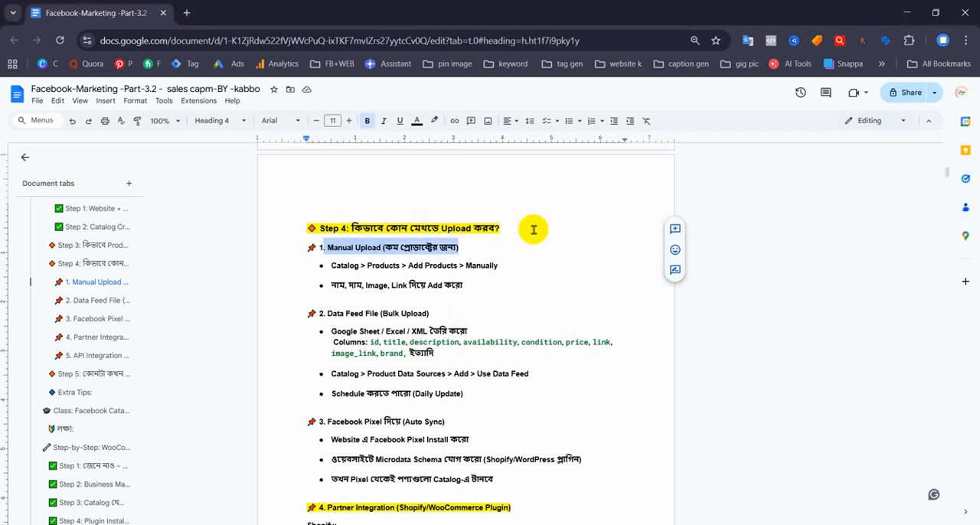
pyautogui.press('Down')
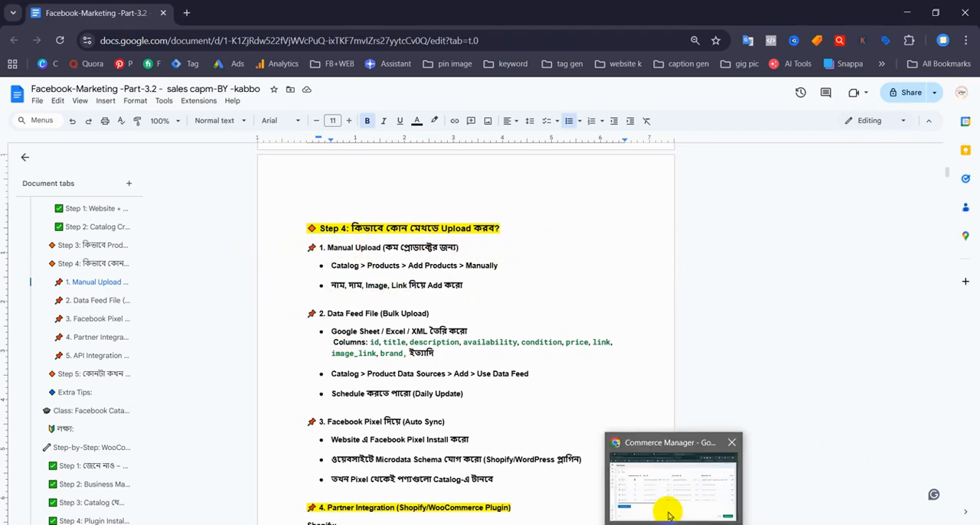
pyautogui.click(663, 508)
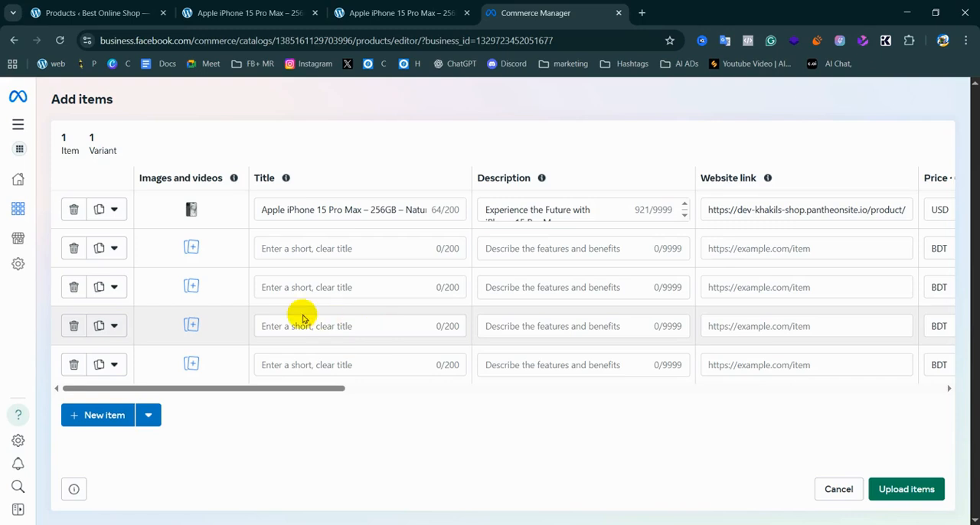
# Add the image "phone smart1" from the products image folder to the second item and save it
pyautogui.click(191, 248)
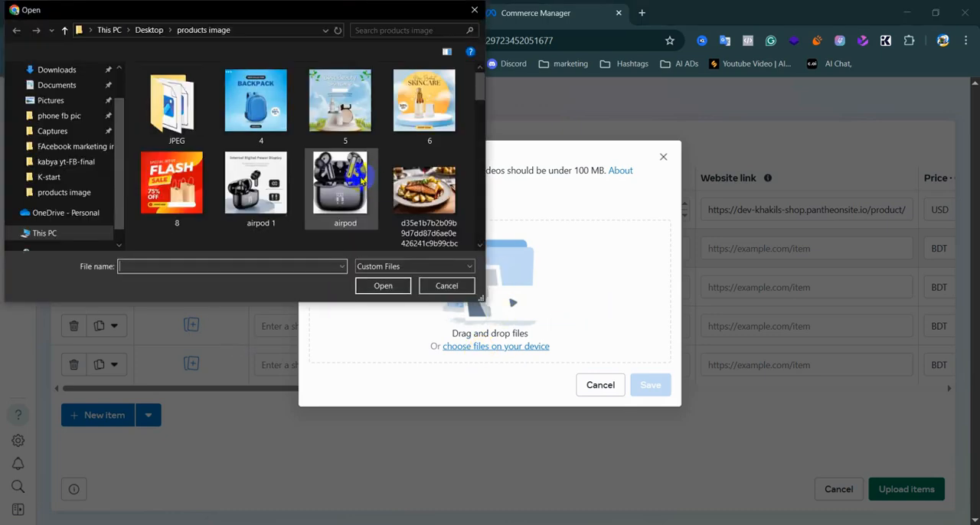
pyautogui.scroll(-5, 363, 180)
pyautogui.scroll(-3, 365, 180)
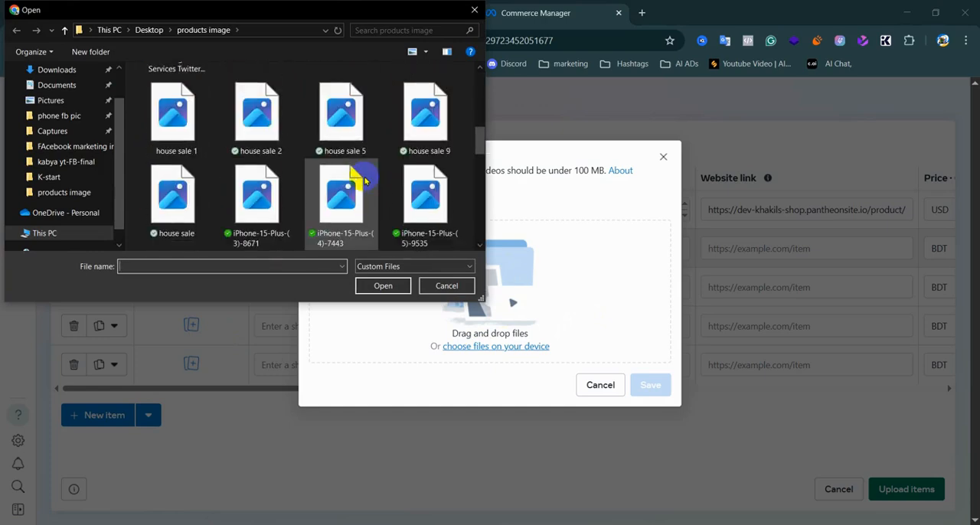
pyautogui.scroll(-3, 364, 180)
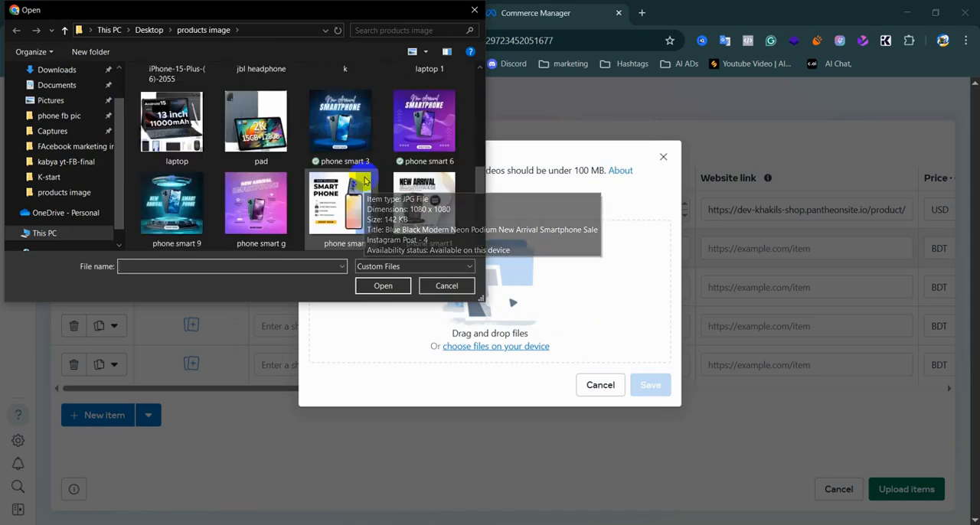
pyautogui.click(424, 121)
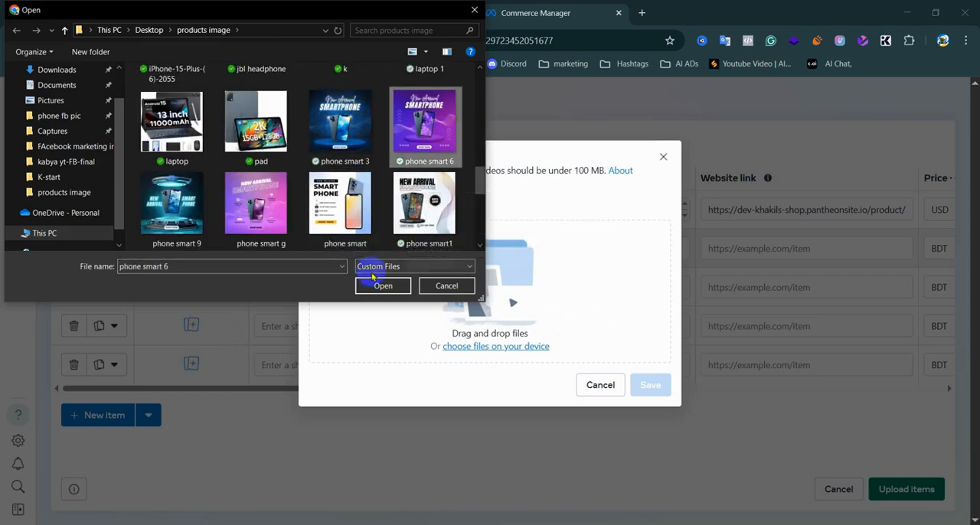
pyautogui.click(423, 205)
pyautogui.click(385, 286)
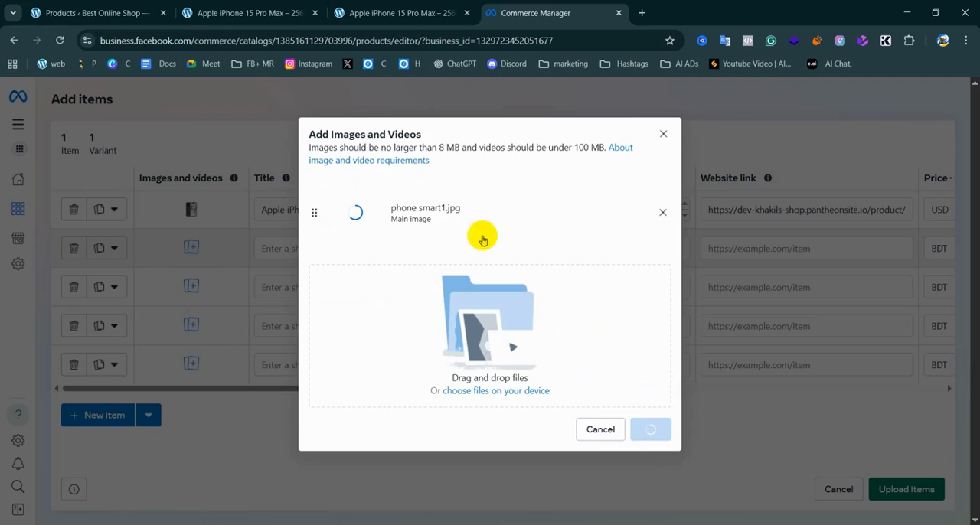
pyautogui.click(651, 429)
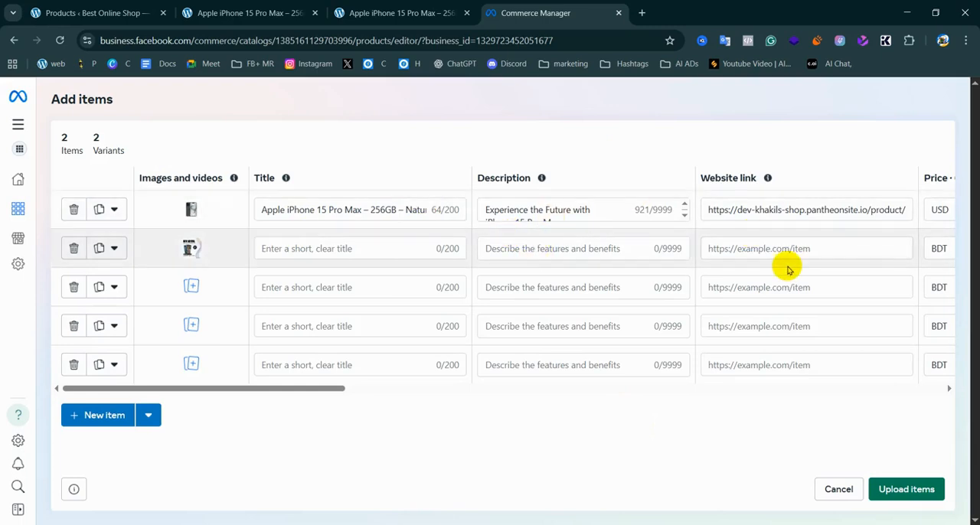
# Close the Natural Titanium iPhone product page, keeping the Titanium Gray product page open
pyautogui.click(352, 12)
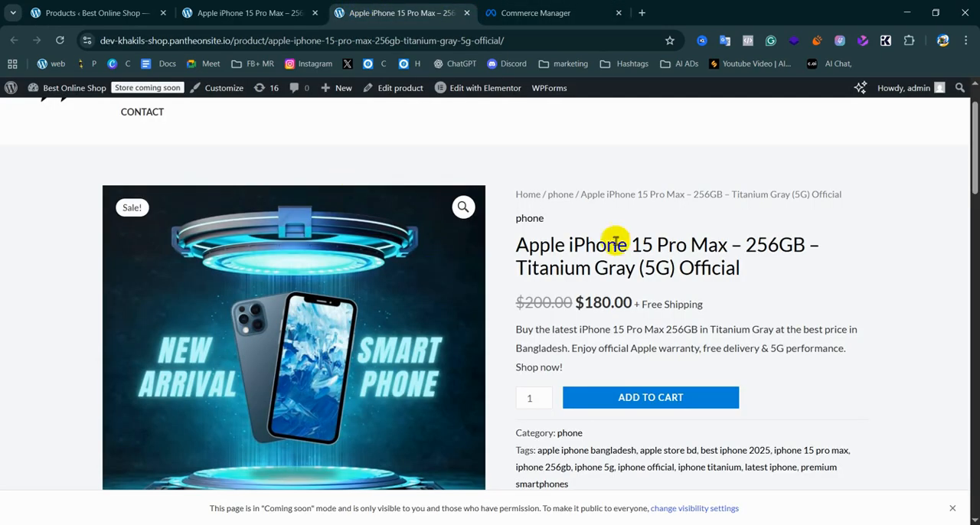
pyautogui.click(264, 13)
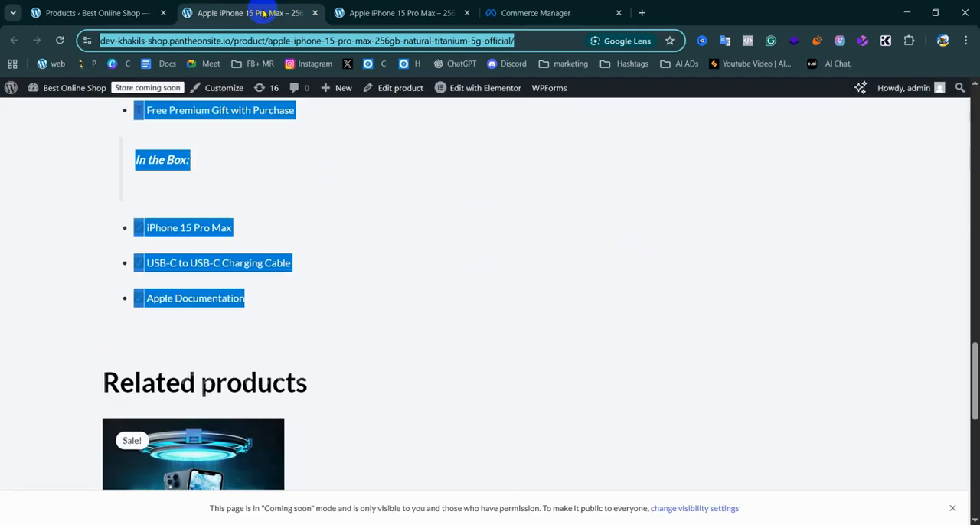
pyautogui.click(316, 13)
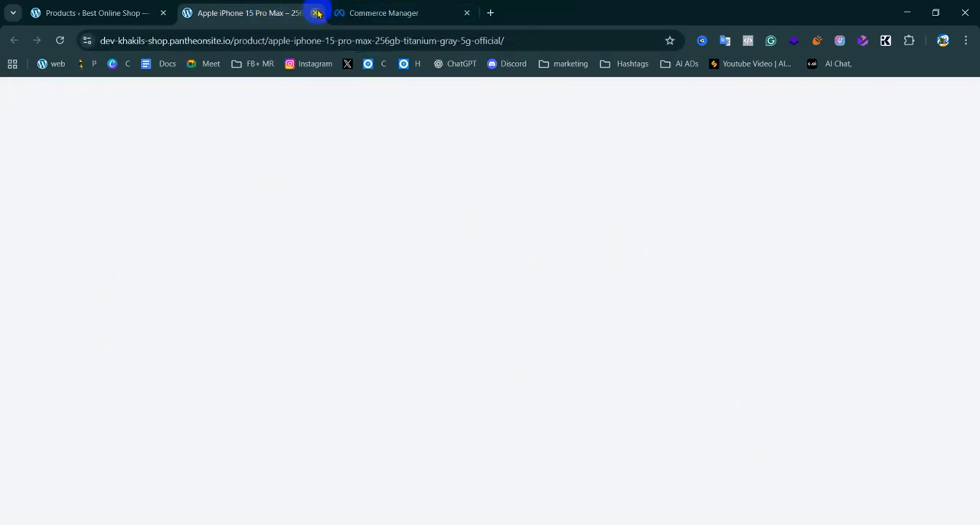
# Copy "Apple iPhone 15 Pro Max – 256GB – Titanium Gray (5G) Official" from the product page into the second item's title
pyautogui.moveTo(515, 243)
pyautogui.mouseDown()
pyautogui.moveTo(718, 257)
pyautogui.moveTo(744, 271)
pyautogui.moveTo(498, 248)
pyautogui.moveTo(520, 245)
pyautogui.moveTo(516, 251)
pyautogui.moveTo(529, 234)
pyautogui.mouseUp()
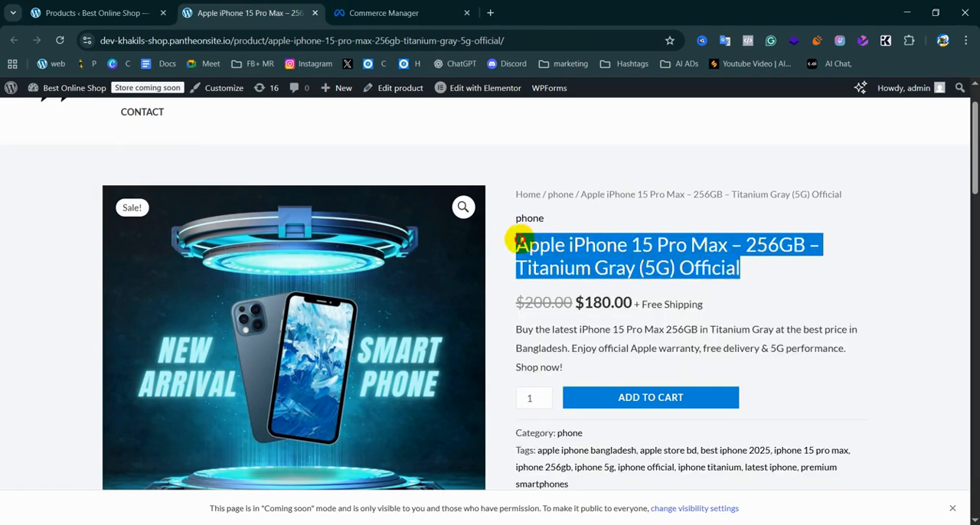
pyautogui.rightClick(597, 244)
pyautogui.click(626, 258)
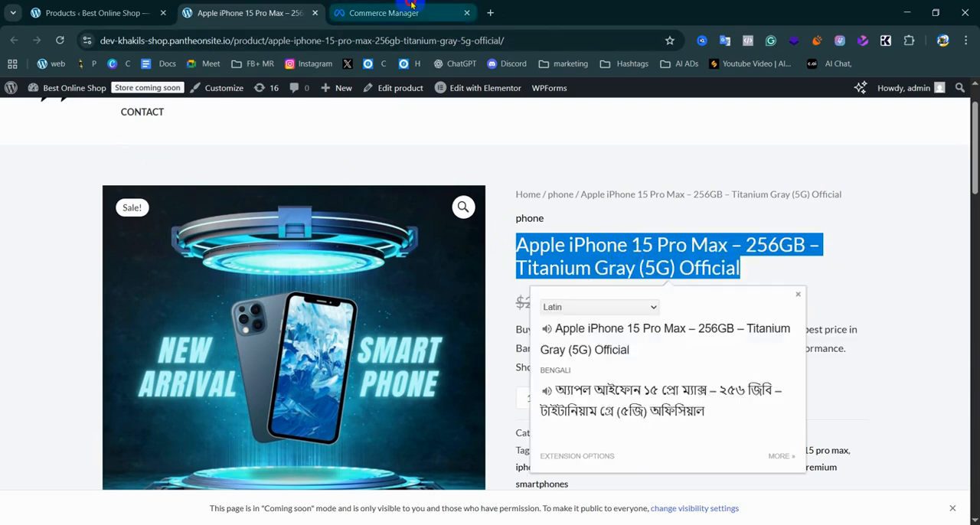
pyautogui.click(411, 7)
pyautogui.click(305, 251)
pyautogui.hotkey('ctrl', 'v')
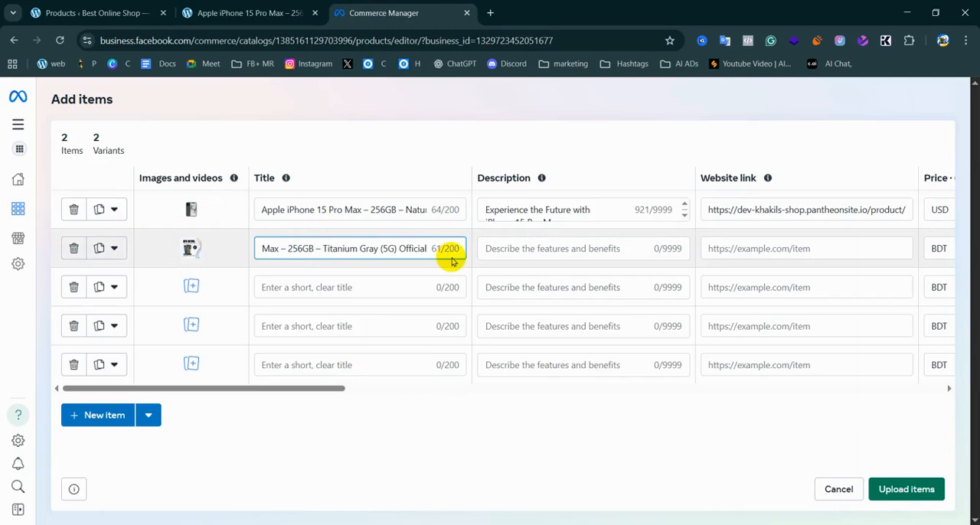
pyautogui.click(389, 249)
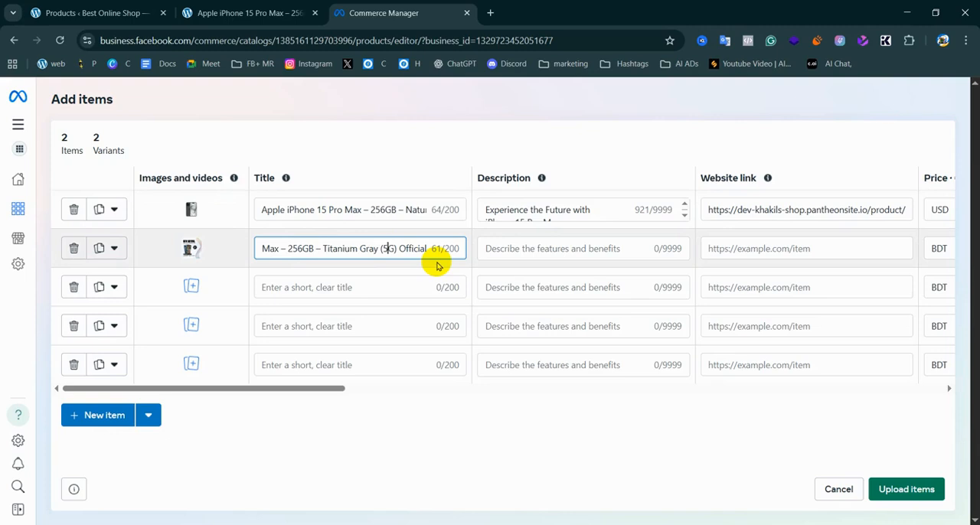
pyautogui.moveTo(392, 208); pyautogui.dragTo(433, 214)
pyautogui.click(369, 209)
pyautogui.moveTo(359, 209); pyautogui.dragTo(212, 207)
pyautogui.moveTo(341, 206); pyautogui.dragTo(457, 212)
pyautogui.moveTo(379, 248); pyautogui.dragTo(526, 247)
# Copy the Titanium Gray product page's description from "Key Features" through "24/7 Customer Support"
pyautogui.click(528, 248)
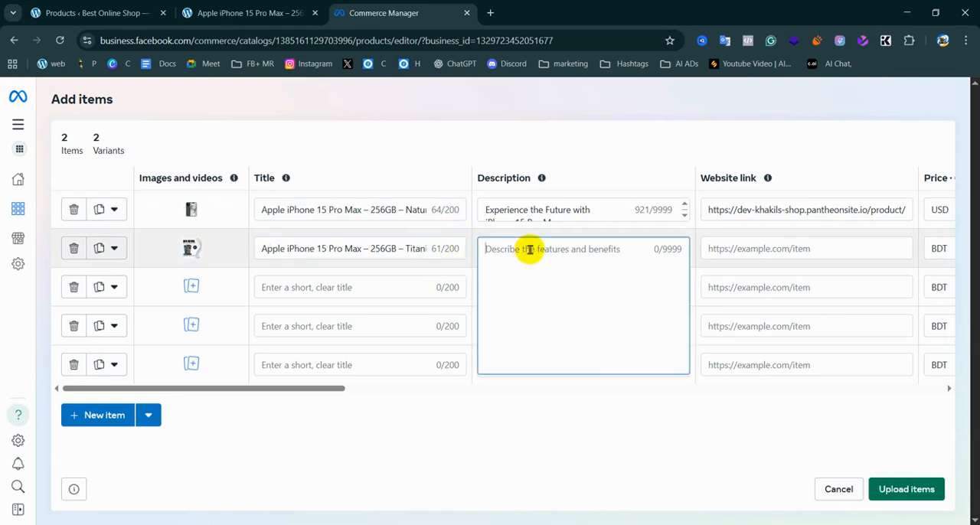
pyautogui.click(259, 6)
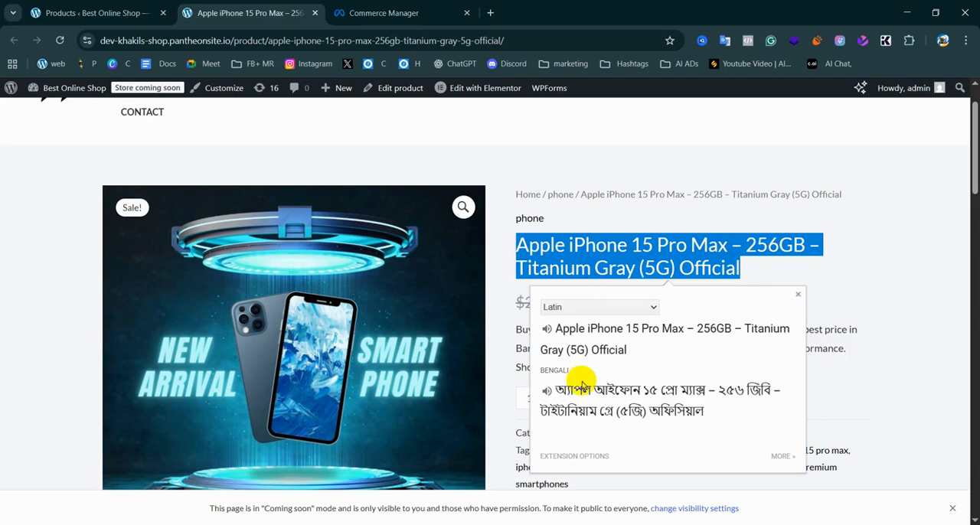
pyautogui.click(798, 296)
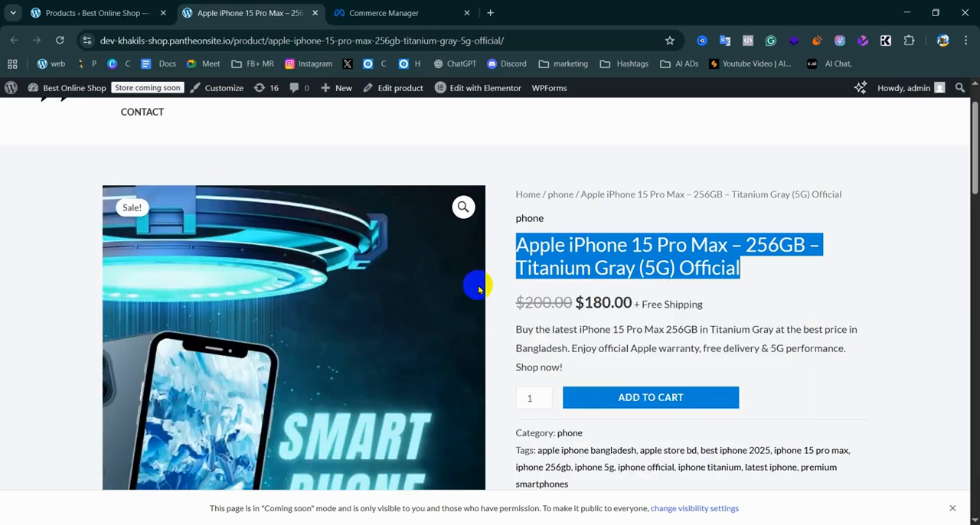
pyautogui.scroll(-5, 473, 280)
pyautogui.scroll(-1, 153, 337)
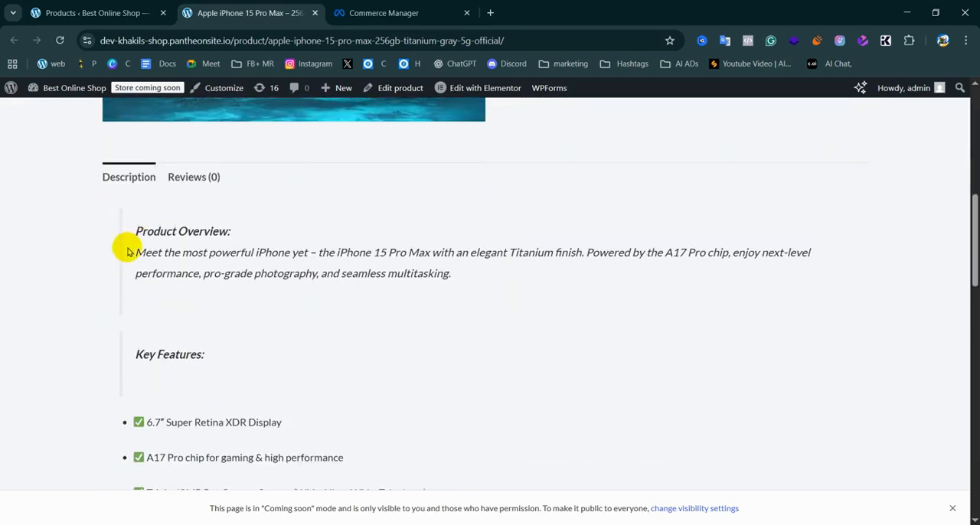
pyautogui.scroll(-2, 179, 319)
pyautogui.scroll(4, 179, 322)
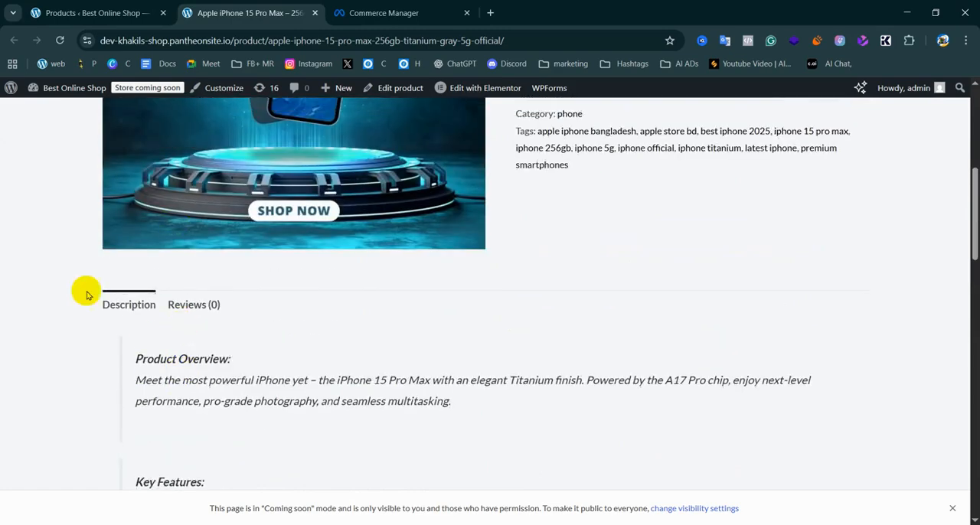
pyautogui.scroll(-5, 172, 322)
pyautogui.scroll(2, 172, 303)
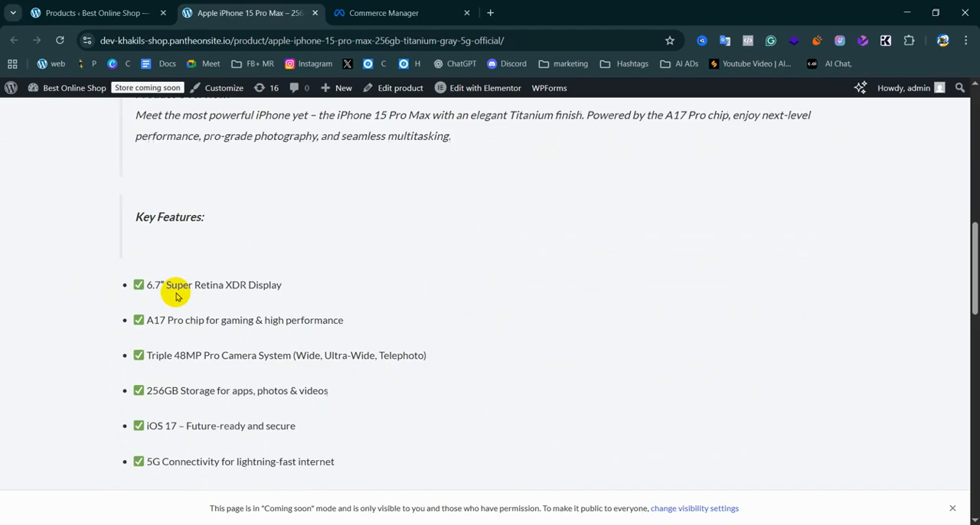
pyautogui.moveTo(134, 227); pyautogui.dragTo(280, 344)
pyautogui.scroll(-4, 350, 352)
pyautogui.scroll(-4, 335, 368)
pyautogui.scroll(3, 319, 236)
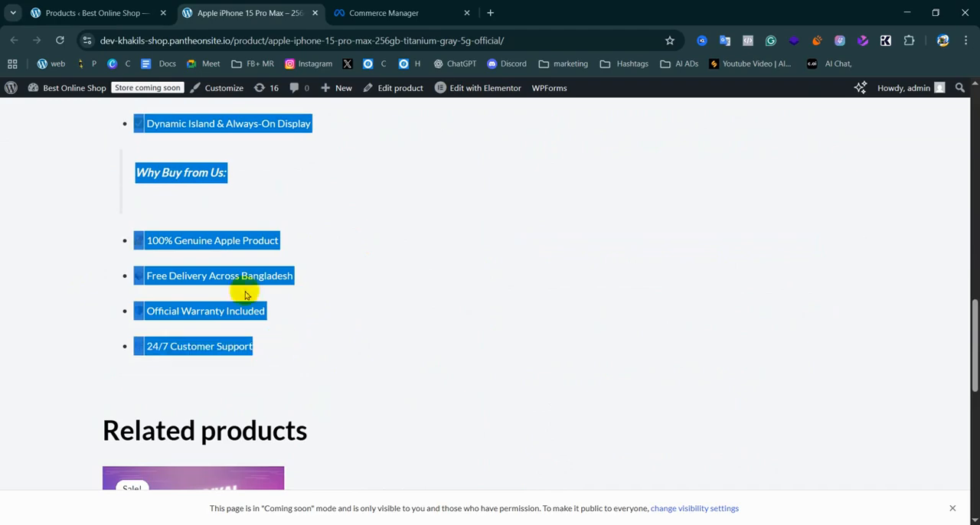
pyautogui.rightClick(258, 235)
pyautogui.click(313, 254)
# Paste the copied product text into the second item's description in Commerce Manager
pyautogui.click(383, 13)
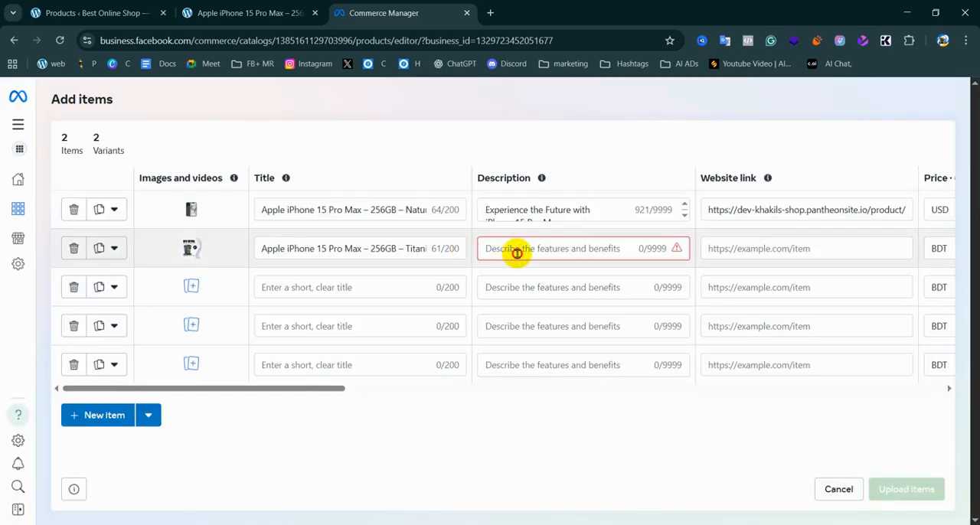
pyautogui.click(511, 251)
pyautogui.hotkey('ctrl', 'v')
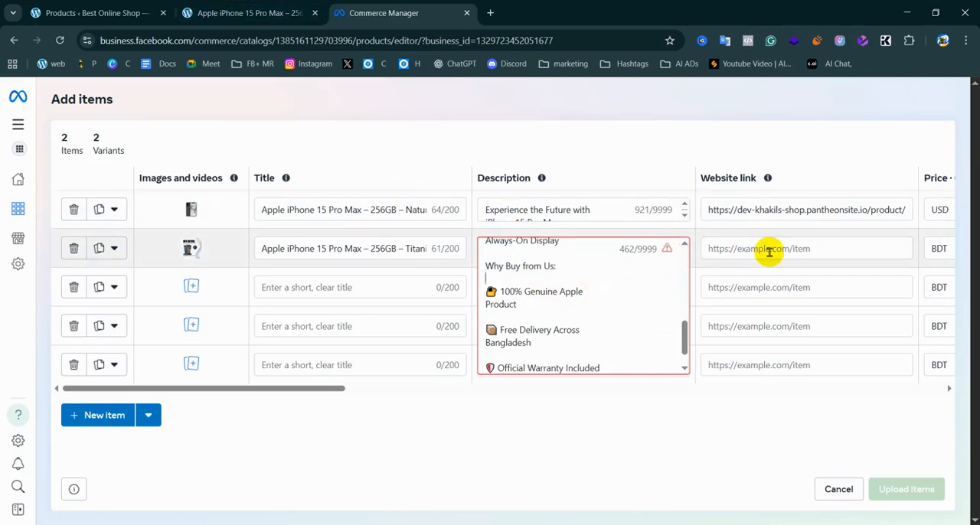
# Copy the Titanium Gray product page's URL into the second item's website link
pyautogui.click(245, 13)
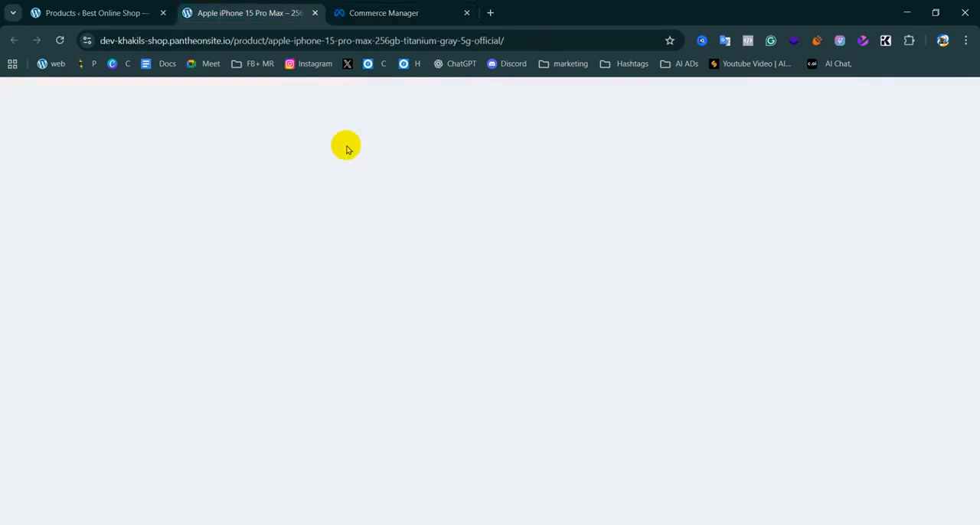
pyautogui.click(347, 39)
pyautogui.rightClick(345, 43)
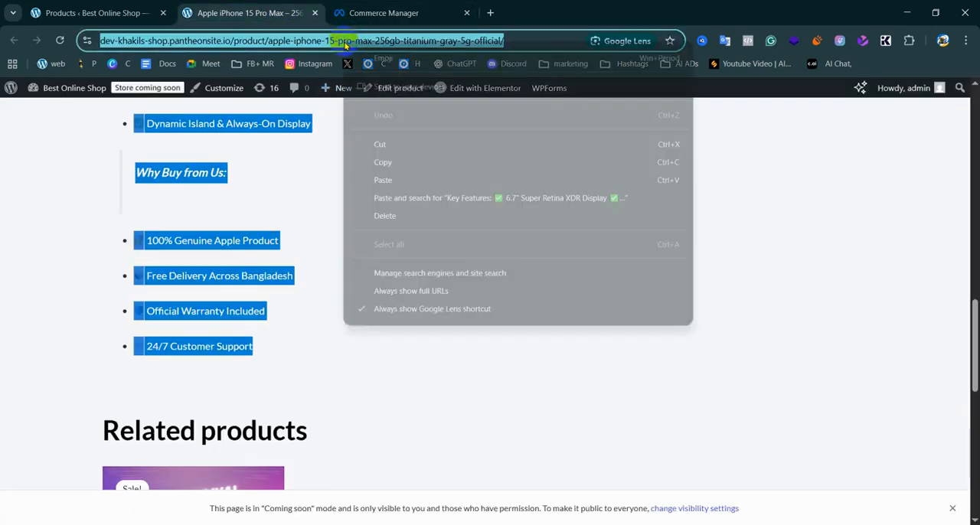
pyautogui.click(400, 162)
pyautogui.click(383, 13)
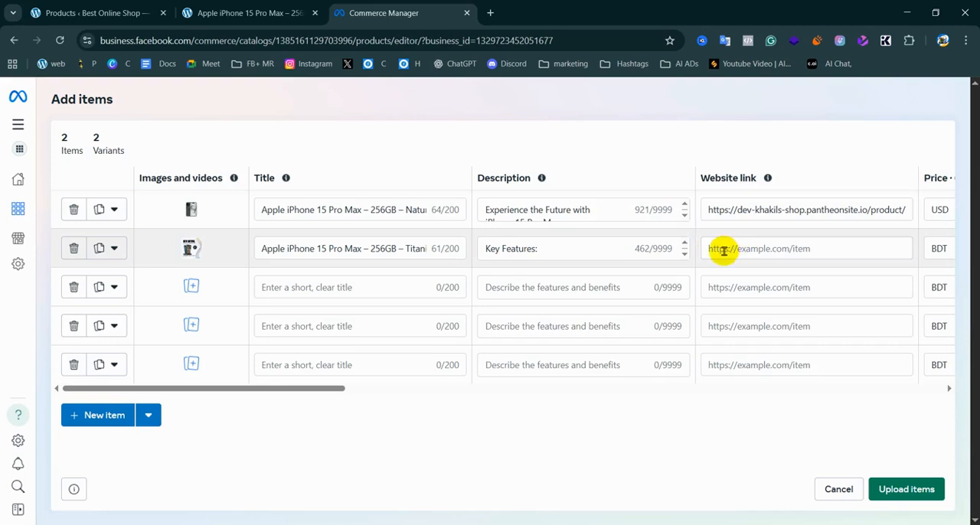
pyautogui.click(724, 251)
pyautogui.hotkey('ctrl', 'v')
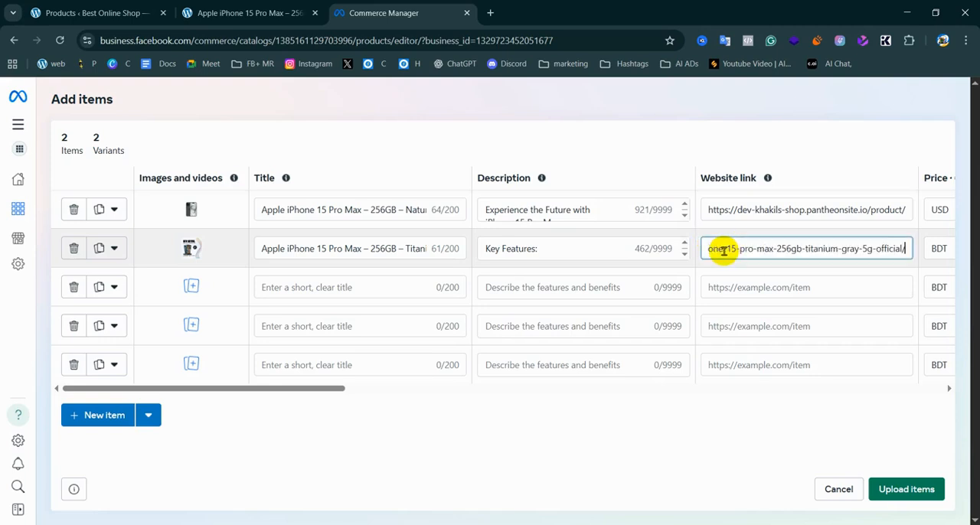
# Set the second item's currency to USD, its price to 210 and its sale price to 190
pyautogui.moveTo(289, 390); pyautogui.dragTo(477, 394)
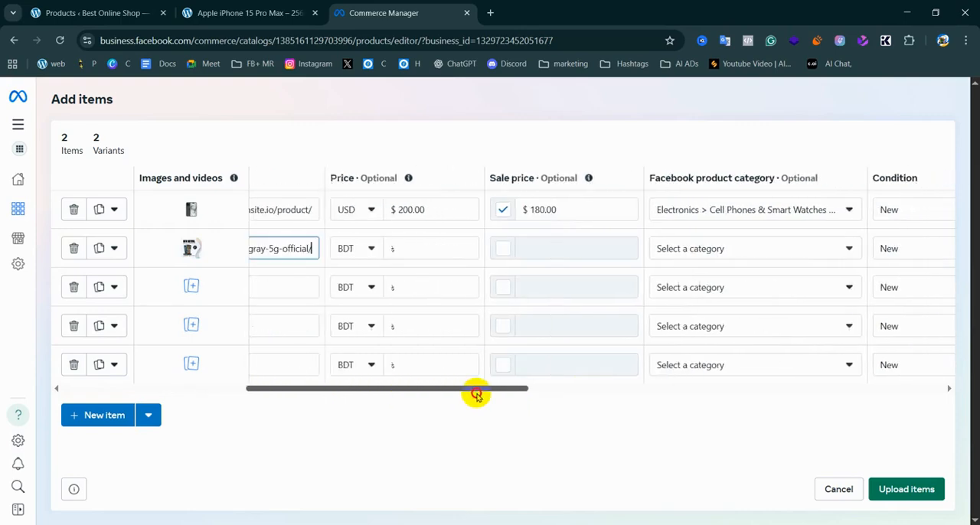
pyautogui.click(381, 251)
pyautogui.click(381, 249)
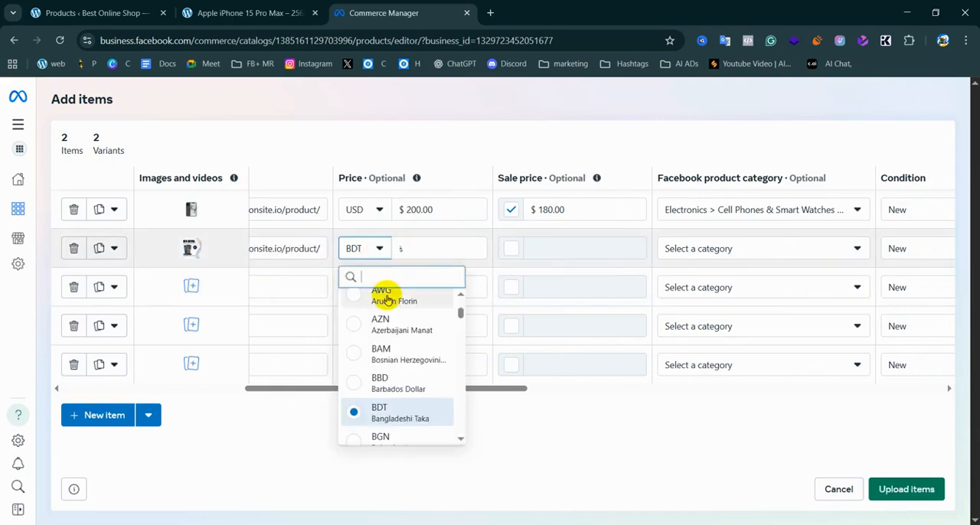
pyautogui.click(384, 276)
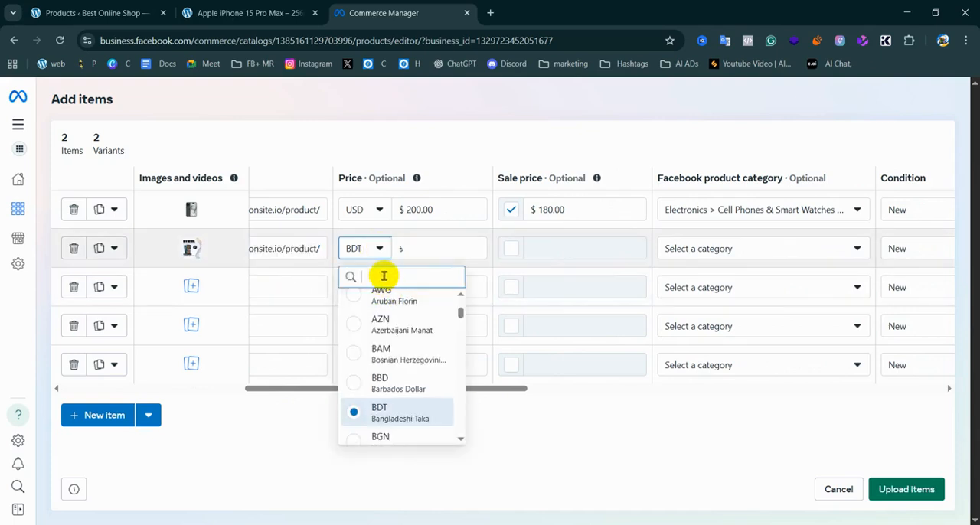
pyautogui.write('u')
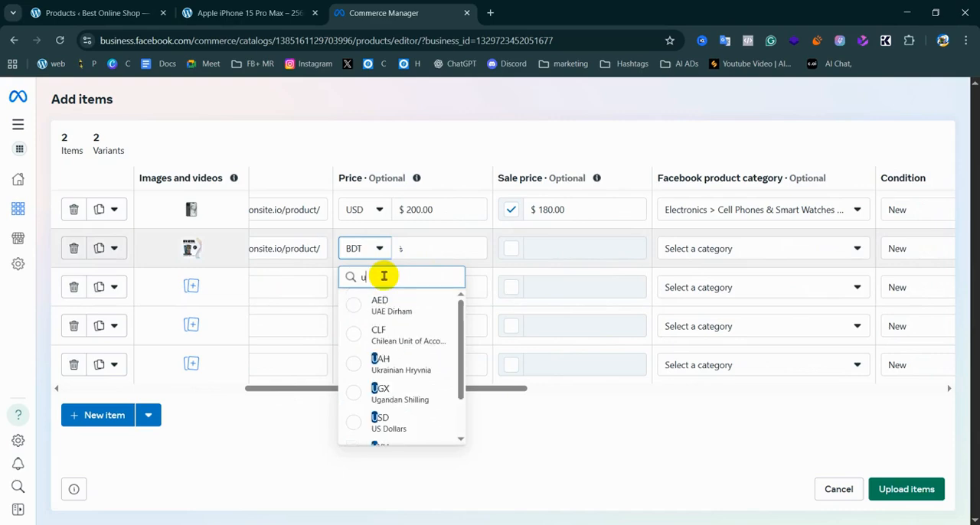
pyautogui.write('s')
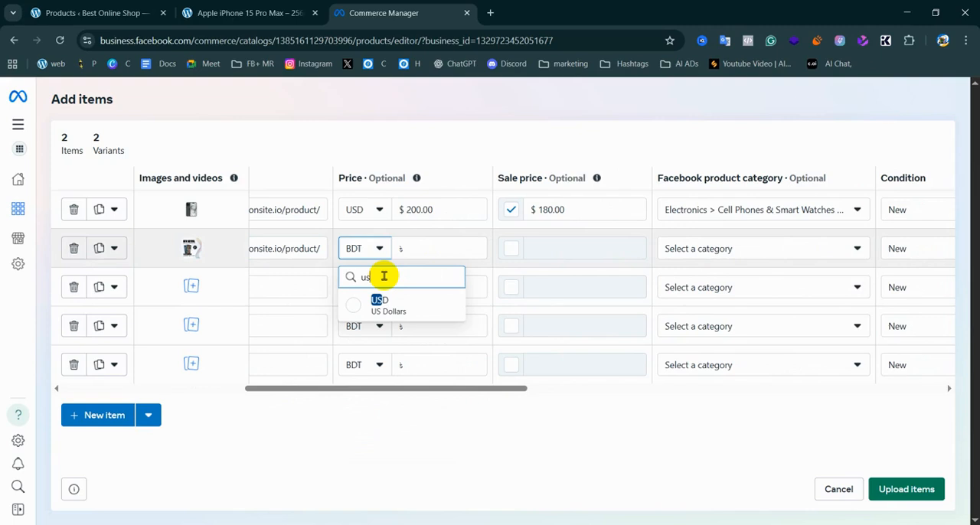
pyautogui.click(362, 304)
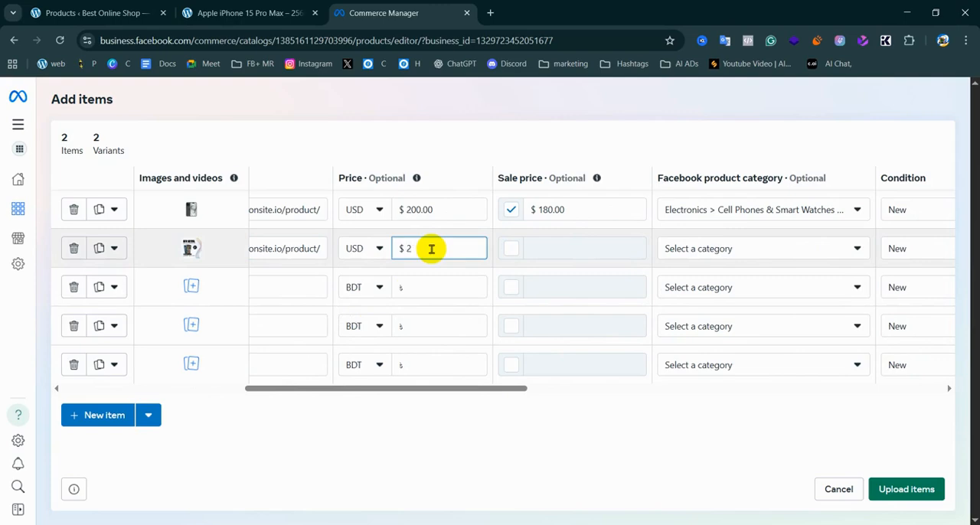
pyautogui.click(511, 250)
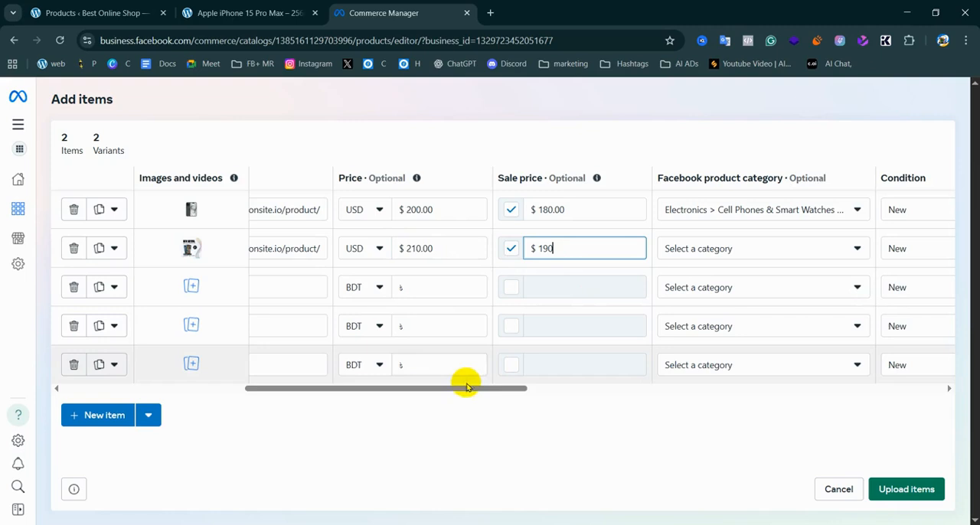
# Assign the second item to the Facebook product category Electronics > Cell Phones & Smart Watches, searching for "smart"
pyautogui.moveTo(460, 389); pyautogui.dragTo(529, 394)
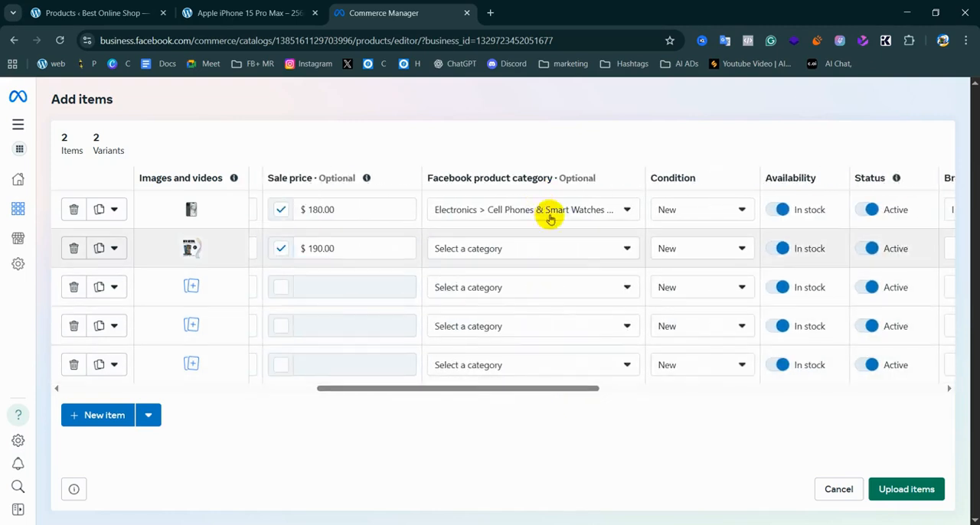
pyautogui.click(501, 248)
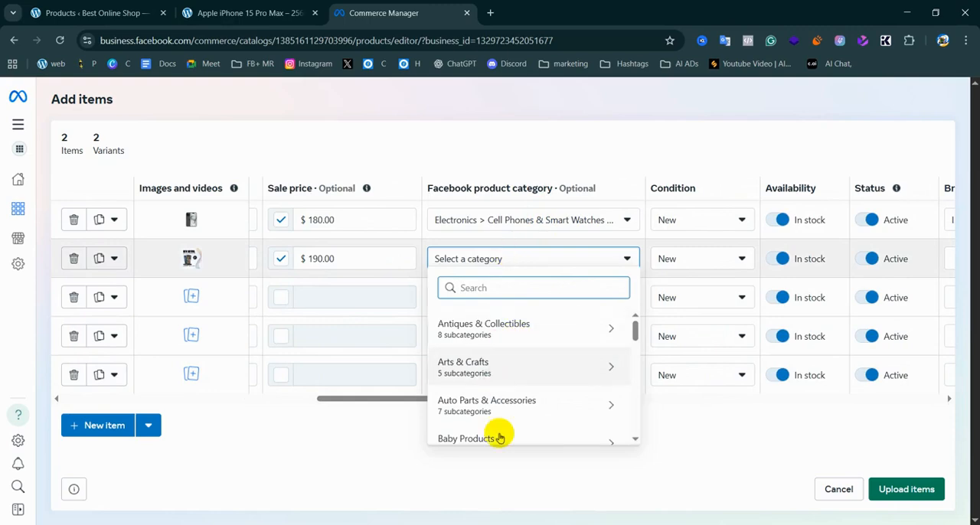
pyautogui.scroll(-1, 502, 436)
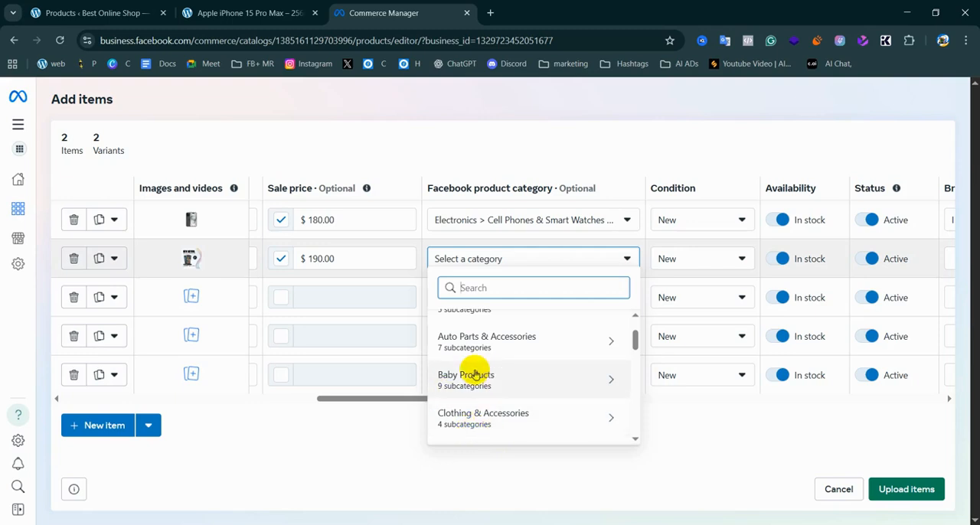
pyautogui.scroll(-3, 515, 352)
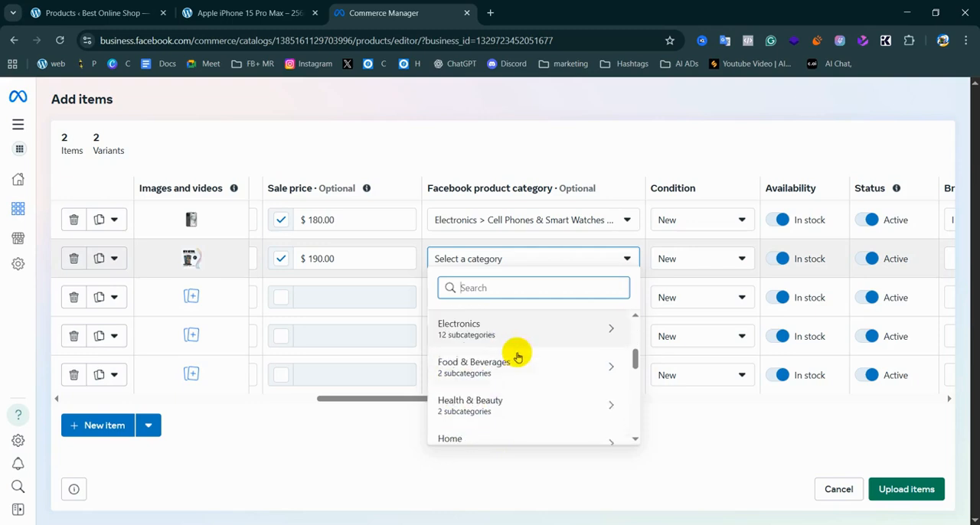
pyautogui.scroll(-3, 459, 429)
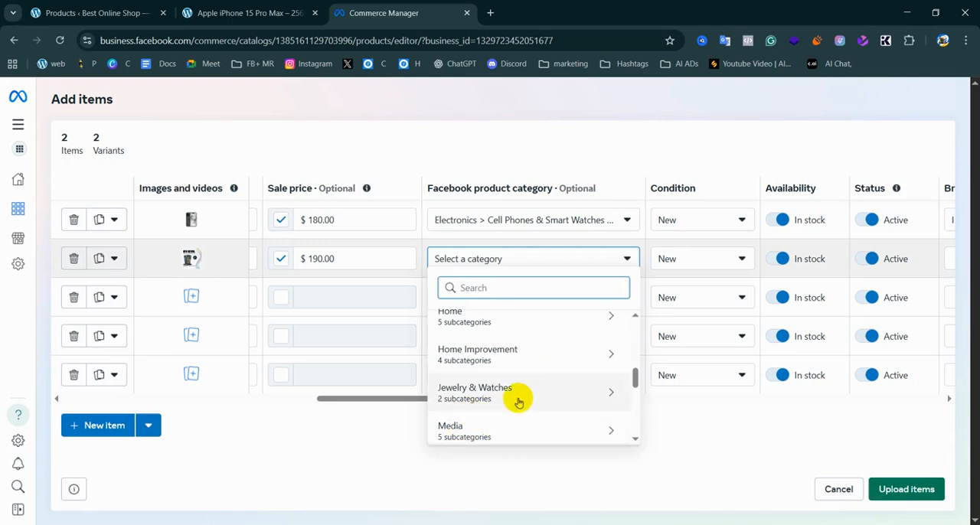
pyautogui.scroll(-5, 504, 394)
pyautogui.scroll(10, 505, 368)
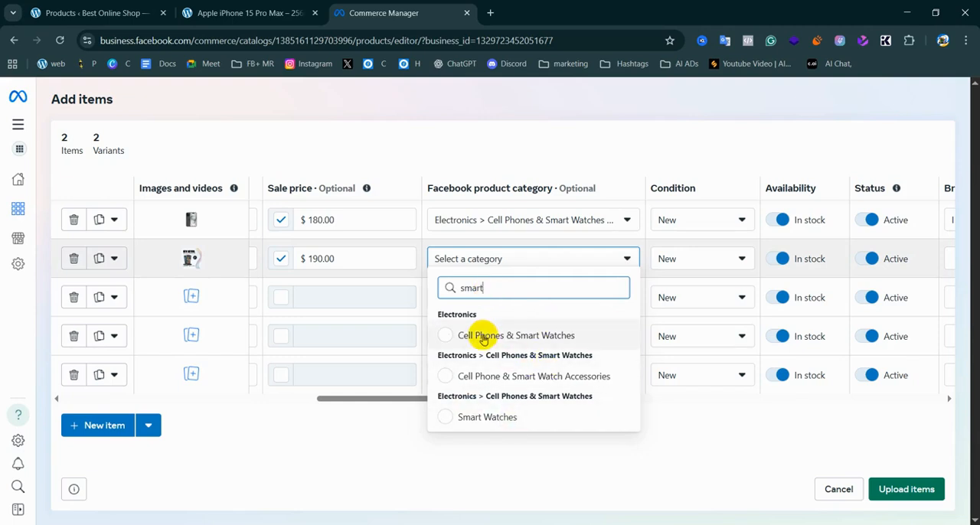
pyautogui.click(444, 338)
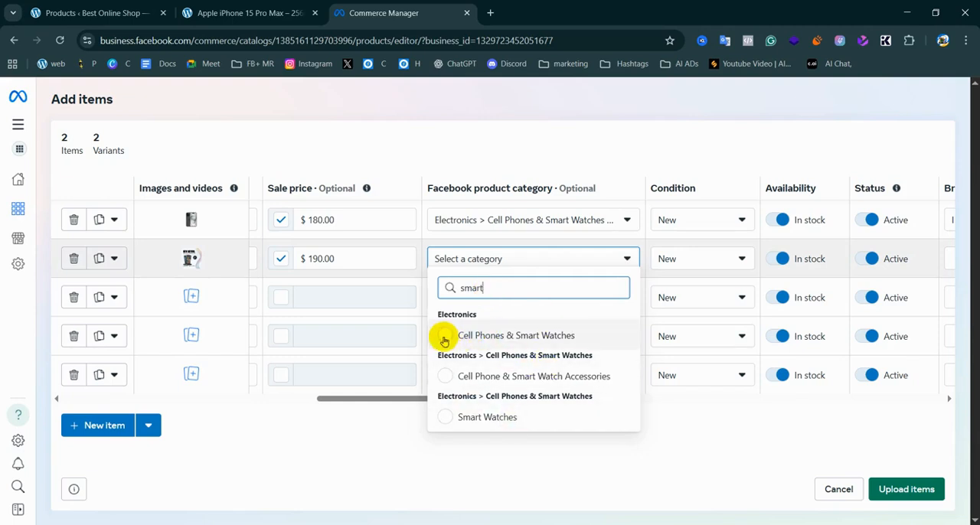
pyautogui.click(444, 339)
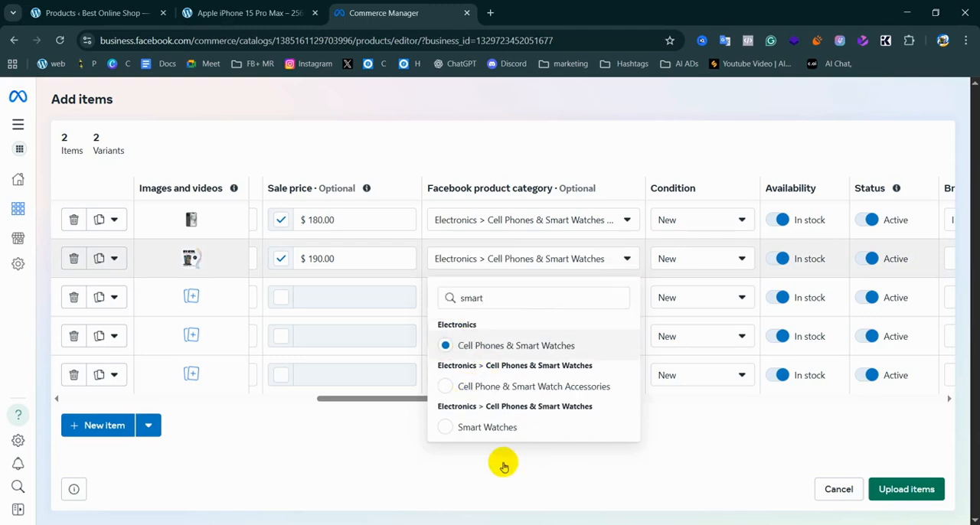
pyautogui.click(698, 267)
# Delete the three empty item rows below the two iPhone entries
pyautogui.moveTo(437, 388); pyautogui.dragTo(110, 366)
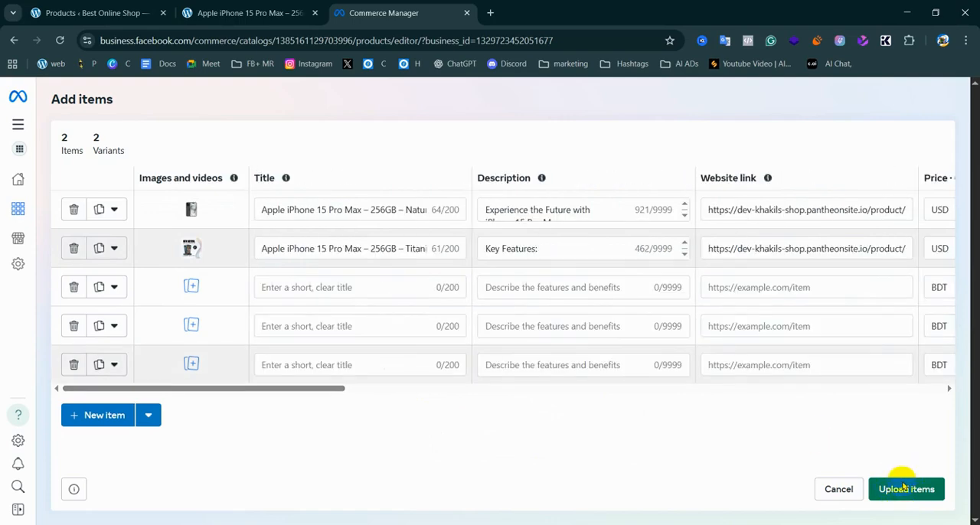
pyautogui.moveTo(78, 296)
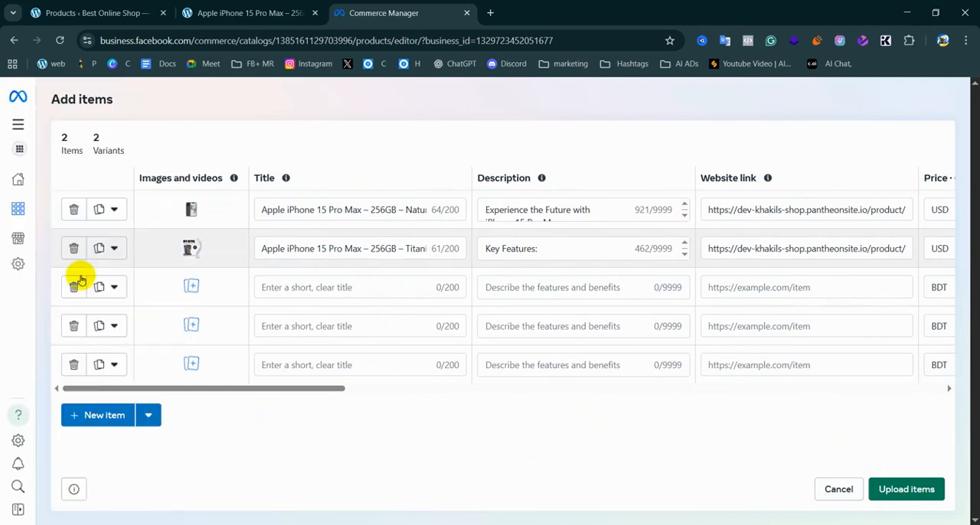
pyautogui.click(74, 326)
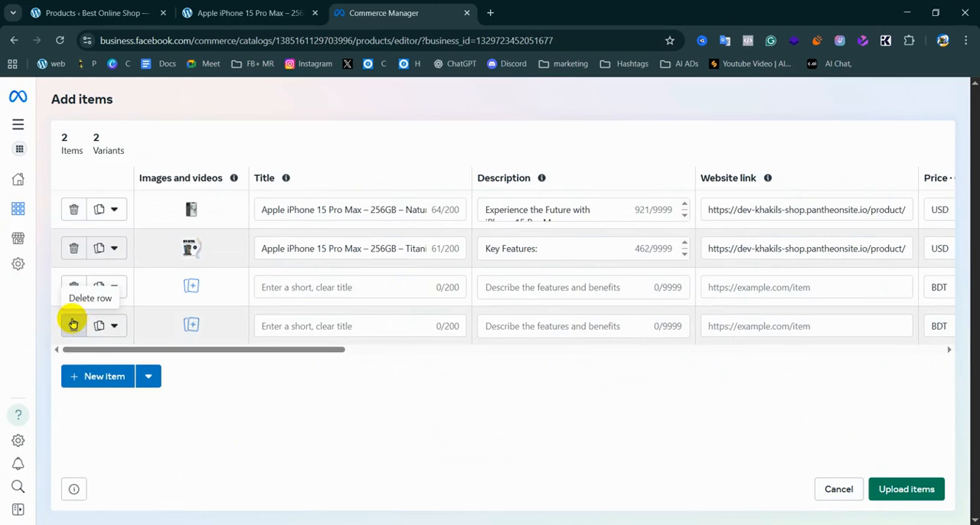
pyautogui.click(73, 325)
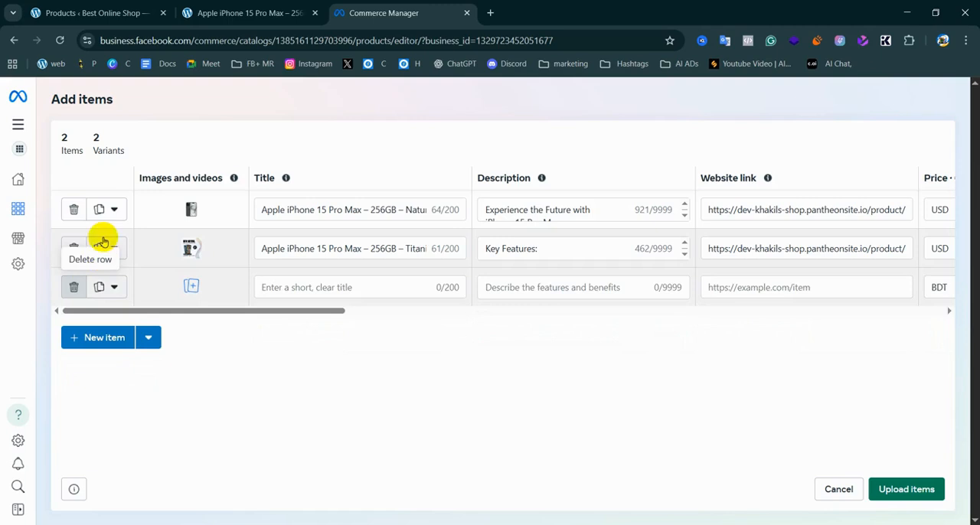
pyautogui.click(74, 287)
# Upload the two iPhone items to the catalog and select both in the product list
pyautogui.click(113, 211)
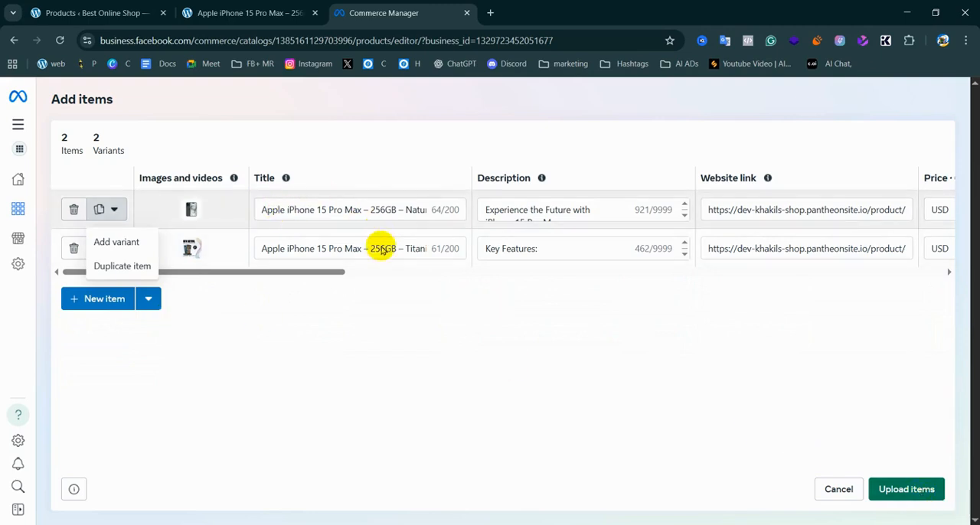
pyautogui.click(313, 411)
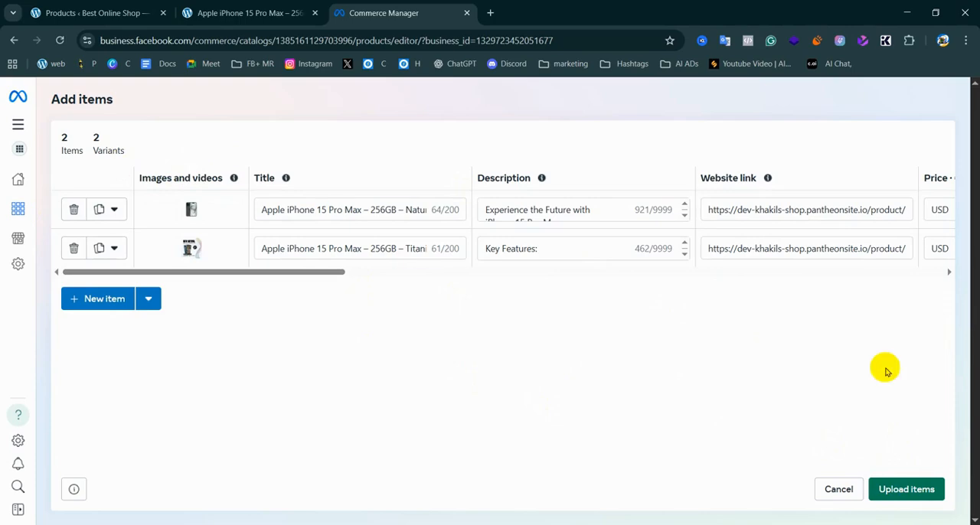
pyautogui.click(903, 491)
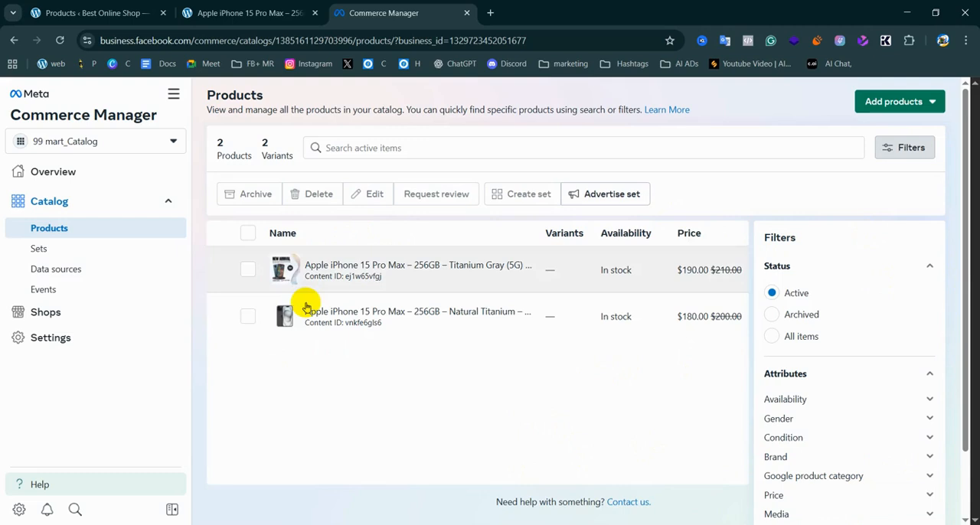
pyautogui.click(247, 234)
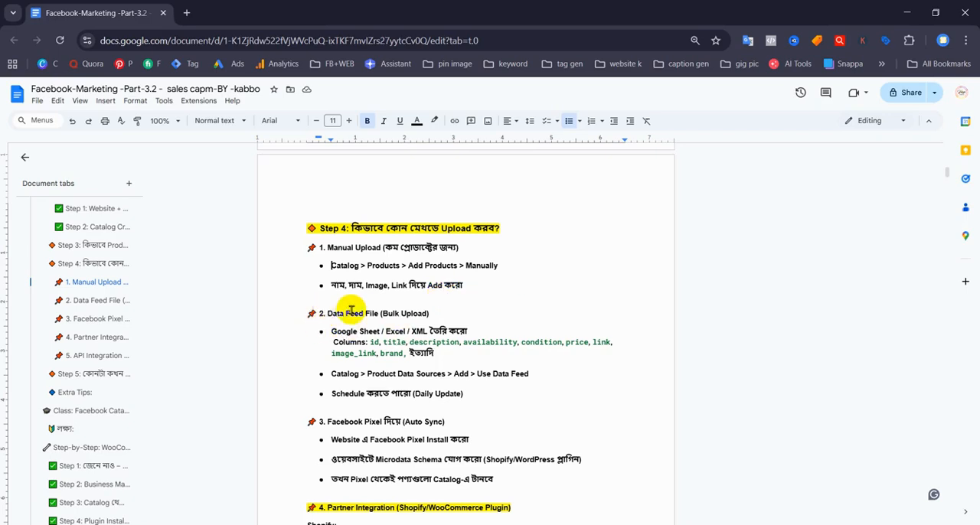
# Switch from the Google Docs notes to the shop's WordPress product list and look through all its entries on the first page
pyautogui.press('End')
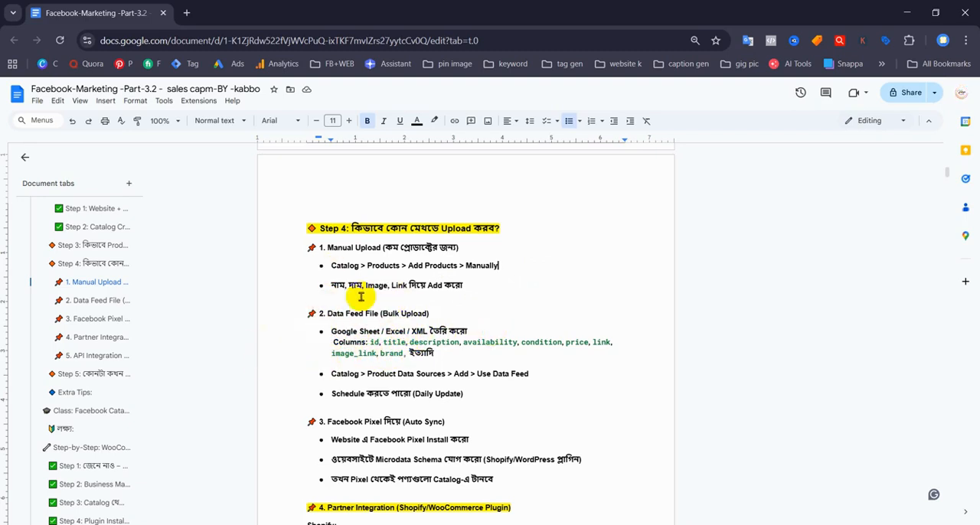
pyautogui.hotkey('alt', 'Tab')
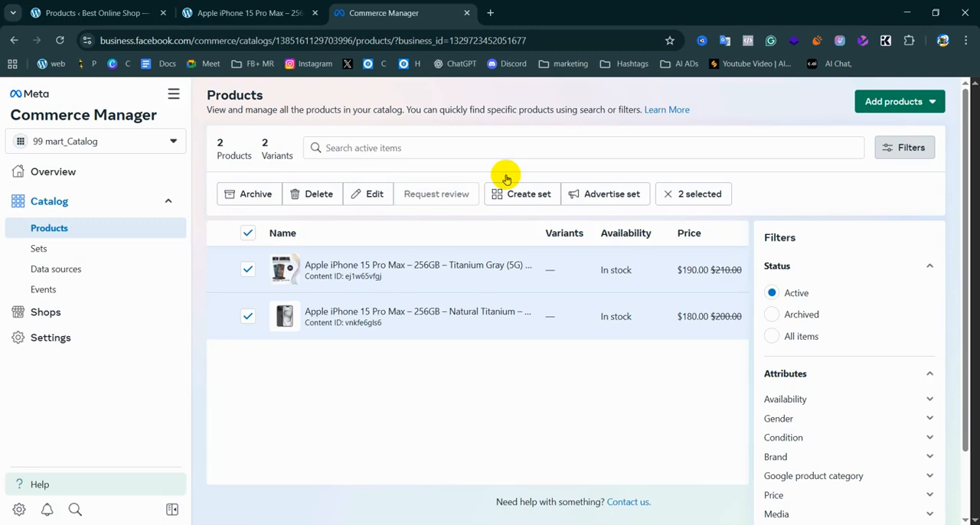
pyautogui.click(91, 6)
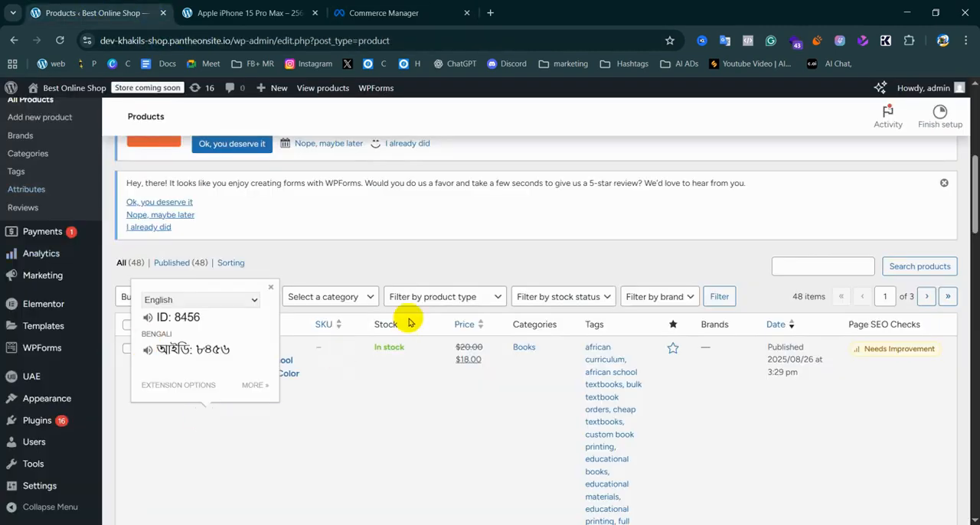
pyautogui.click(402, 480)
pyautogui.scroll(5, 818, 213)
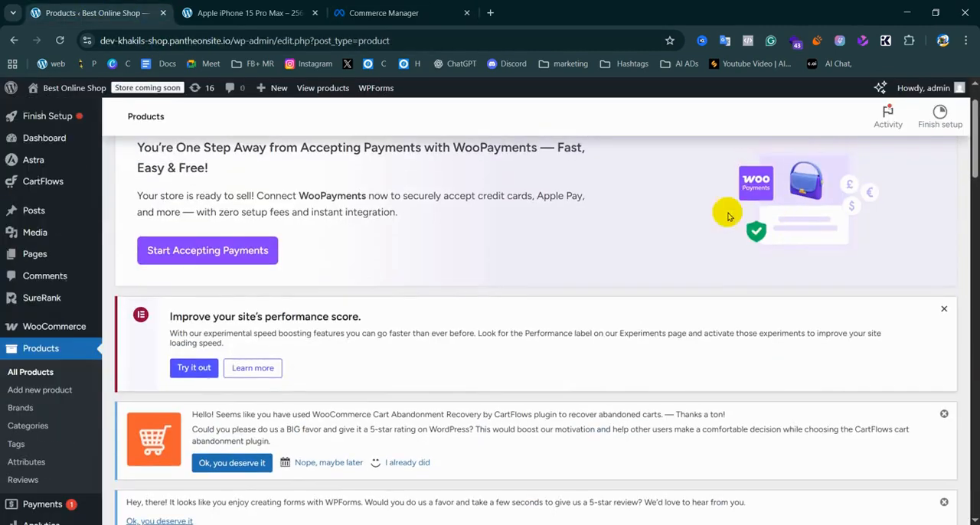
pyautogui.scroll(-6, 597, 258)
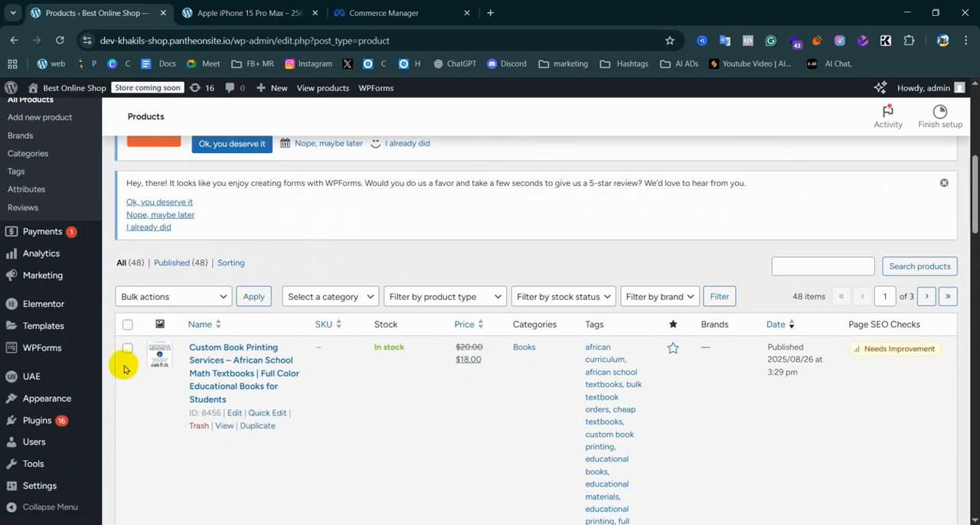
pyautogui.scroll(-5, 396, 378)
pyautogui.scroll(-18, 682, 377)
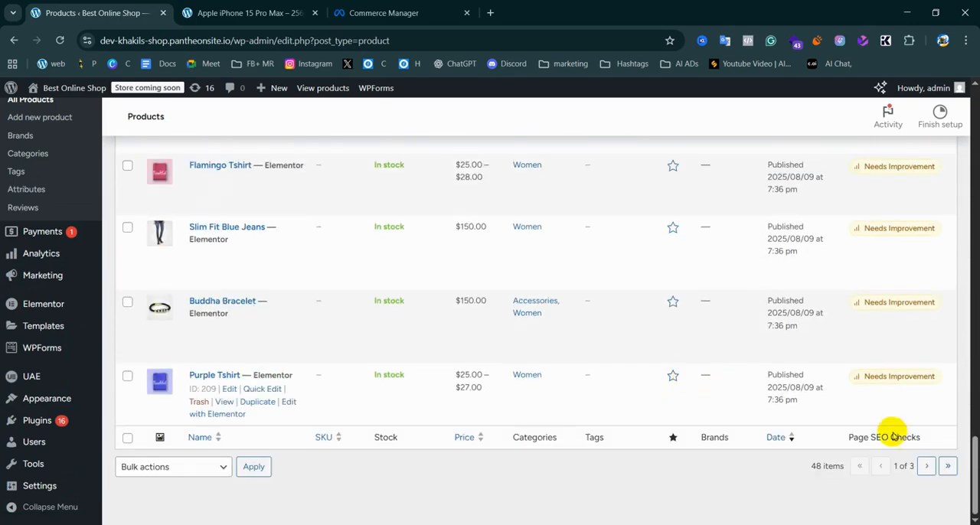
pyautogui.click(175, 471)
pyautogui.click(391, 484)
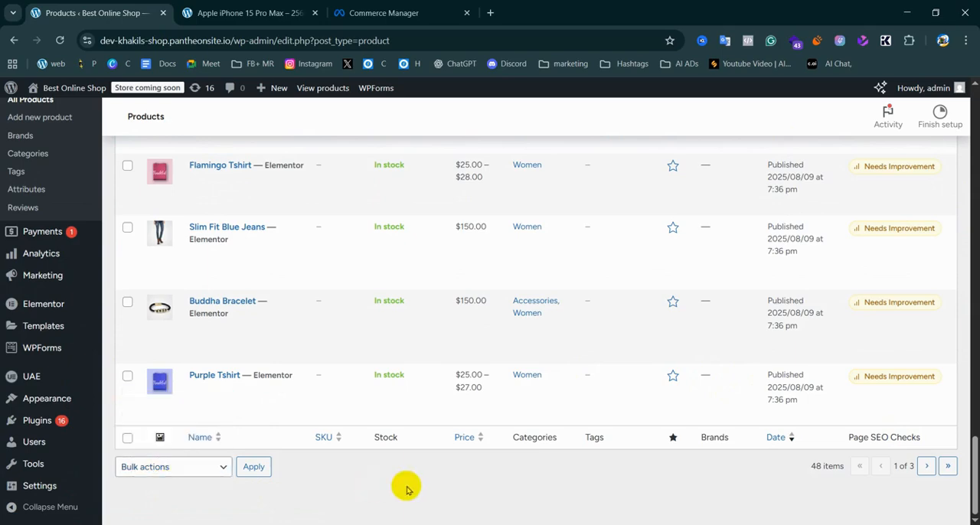
pyautogui.scroll(10, 751, 389)
pyautogui.scroll(5, 804, 325)
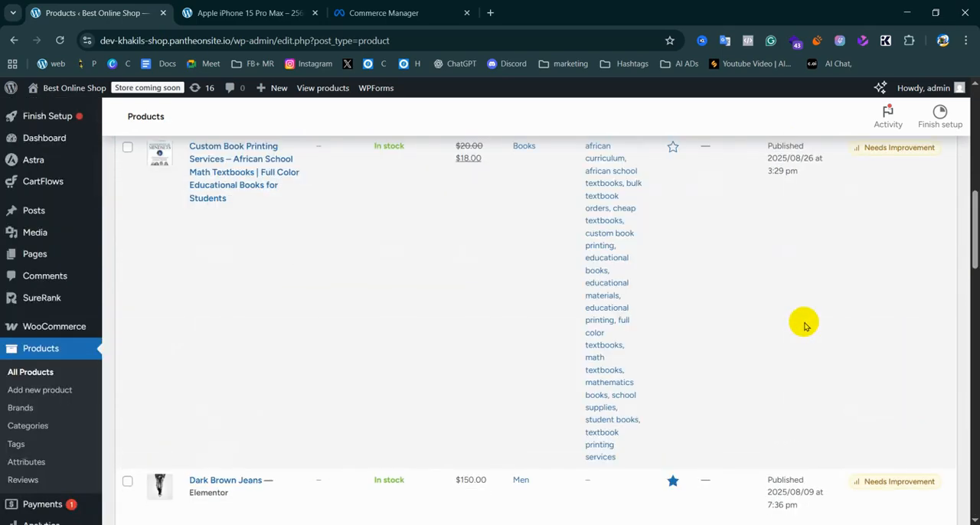
pyautogui.scroll(10, 804, 325)
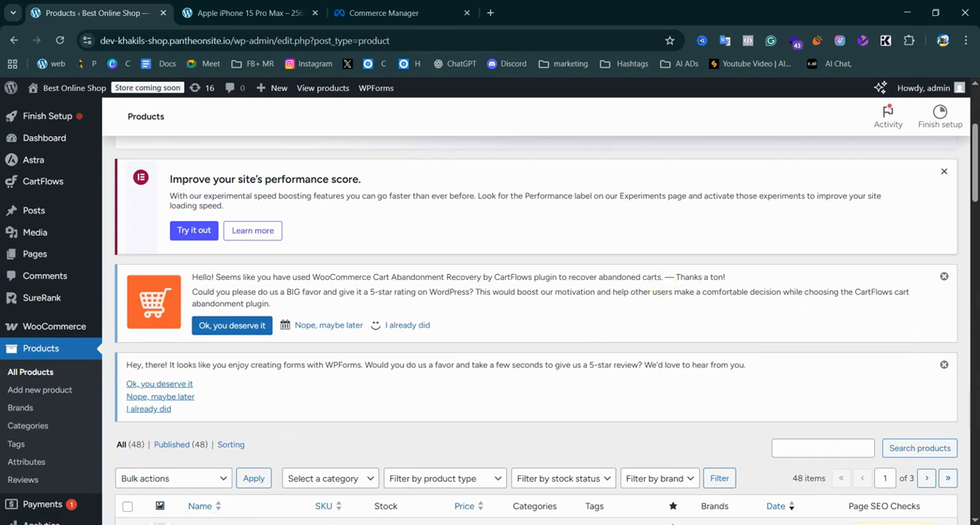
# Switch to the Google Docs notes and examine the column names listed under Data Feed File (Bulk Upload)
pyautogui.hotkey('alt', 'Tab')
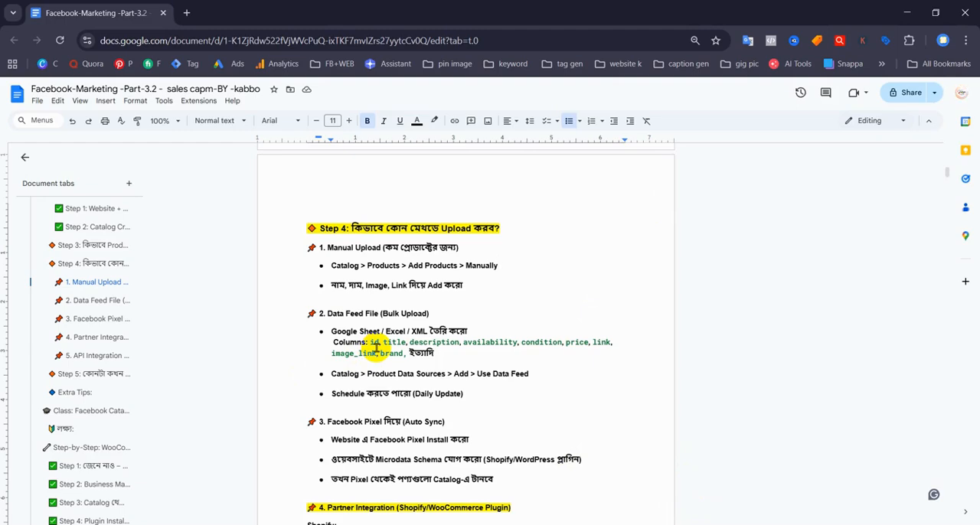
pyautogui.moveTo(370, 341); pyautogui.dragTo(383, 341)
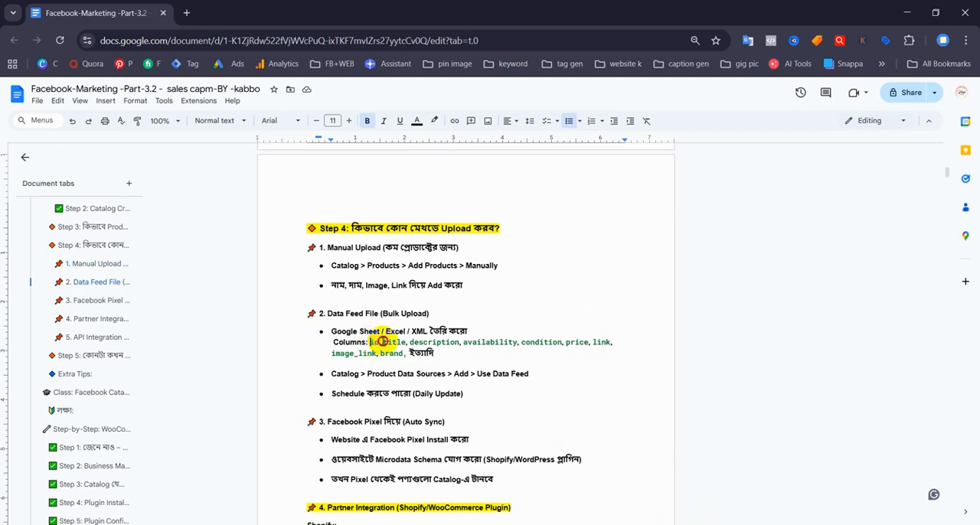
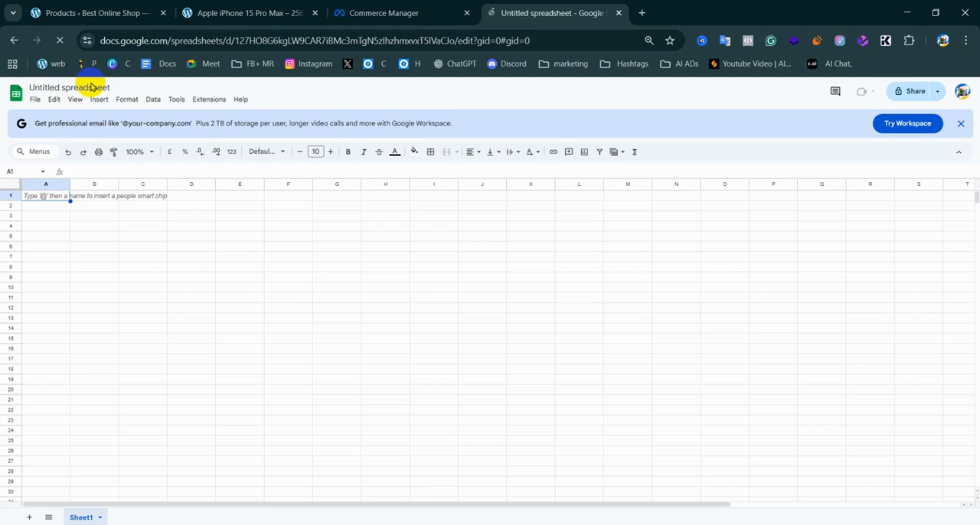
# Try to rename the untitled spreadsheet as 99 mart
pyautogui.click(44, 87)
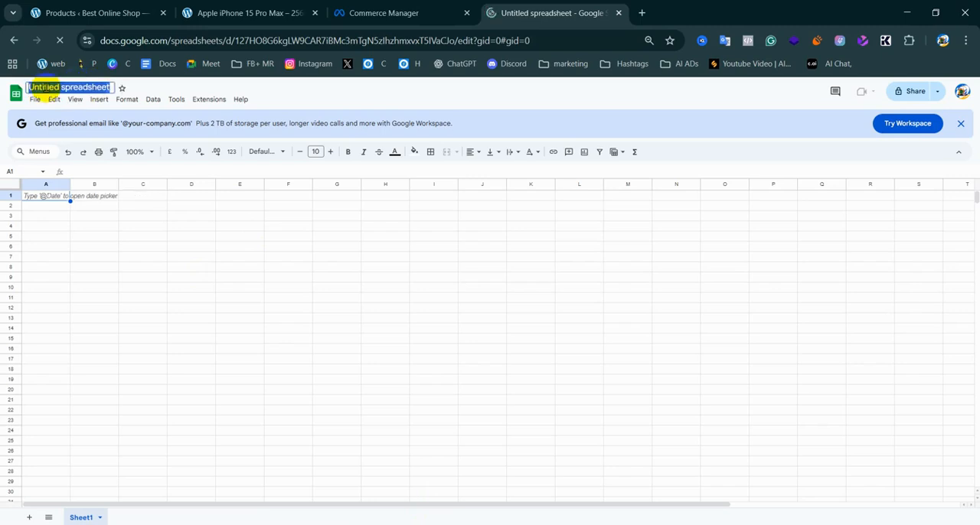
pyautogui.click(45, 88)
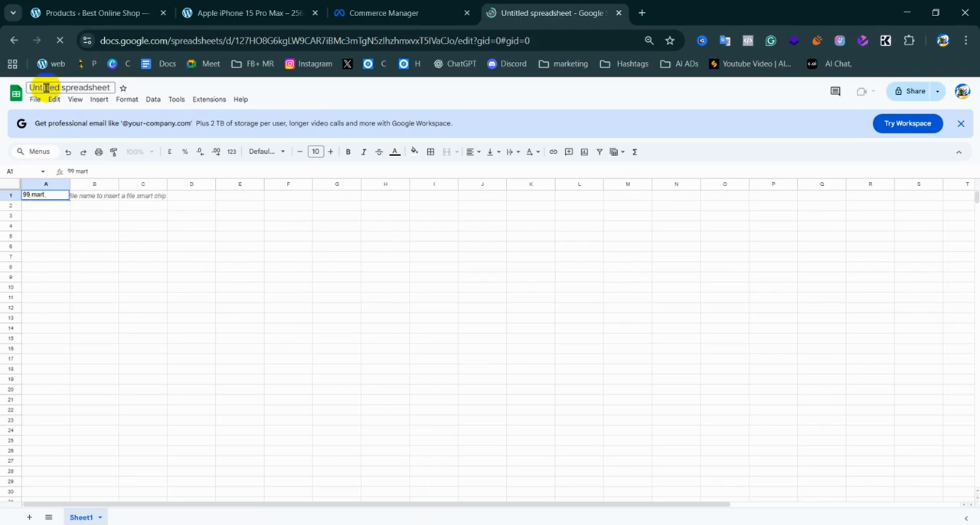
pyautogui.click(61, 85)
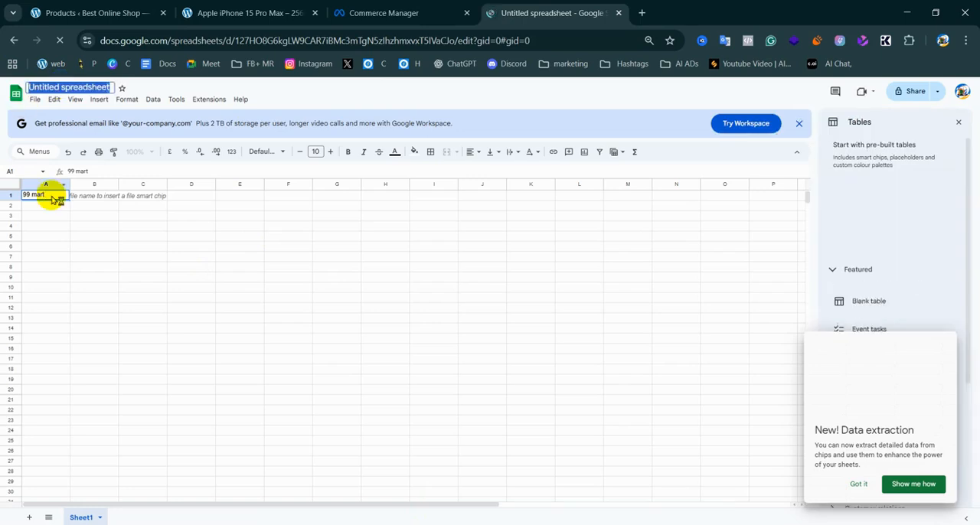
# Switch to the Google Docs notes to check the id column name, and compare the feed columns with the WordPress product list
pyautogui.click(602, 524)
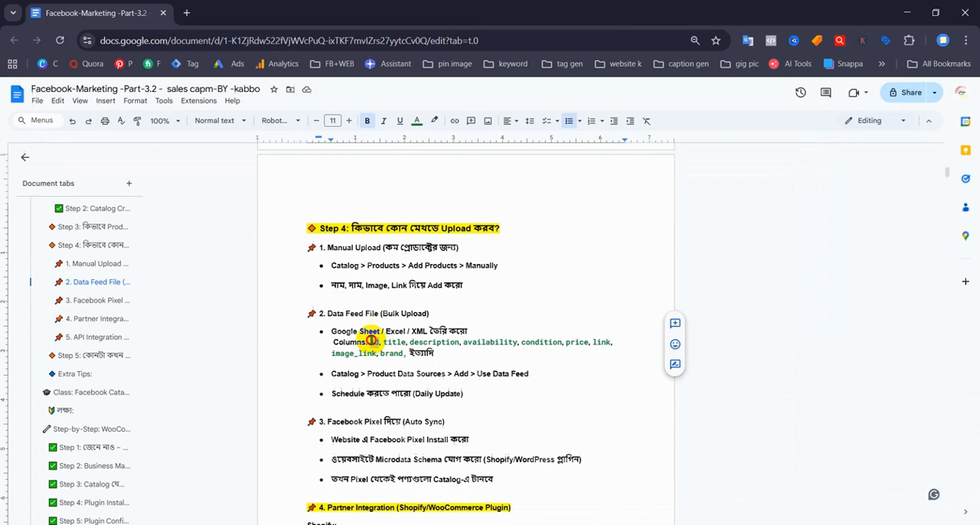
pyautogui.doubleClick(372, 342)
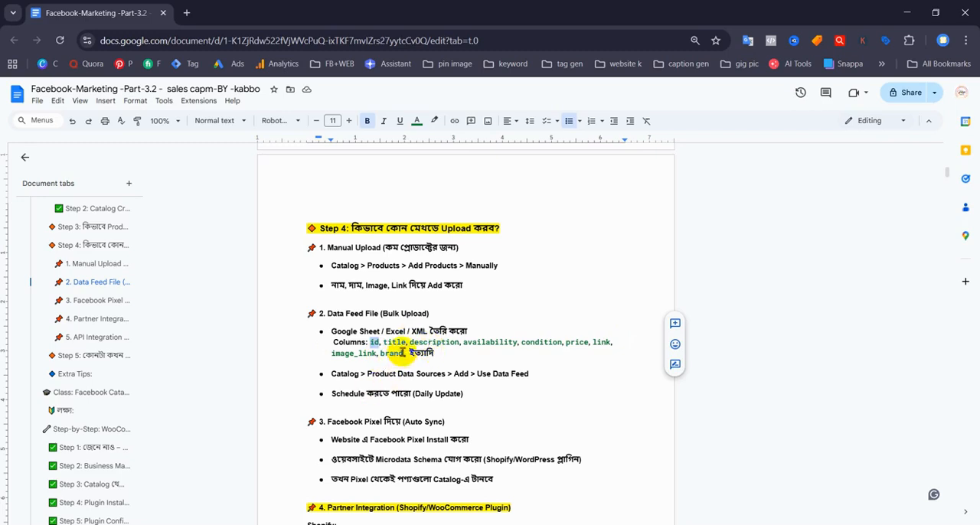
pyautogui.click(375, 341)
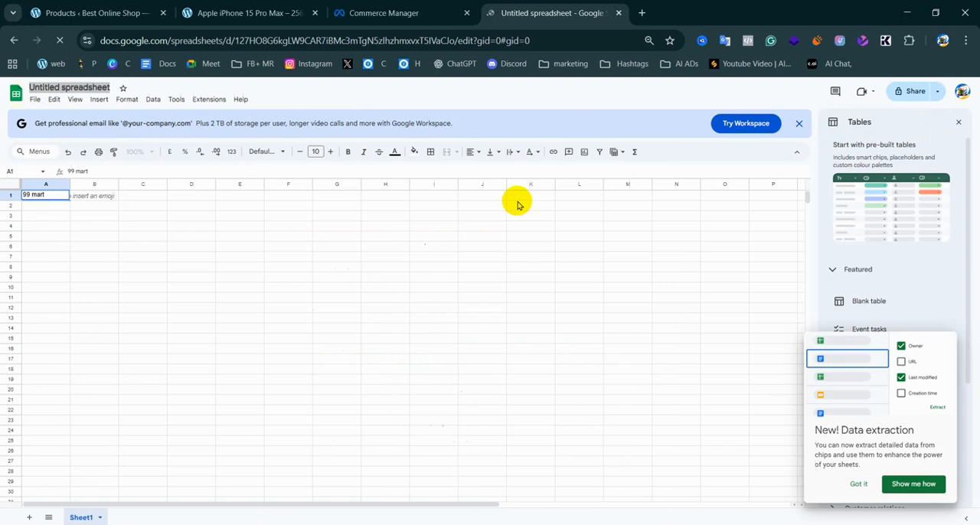
pyautogui.click(87, 9)
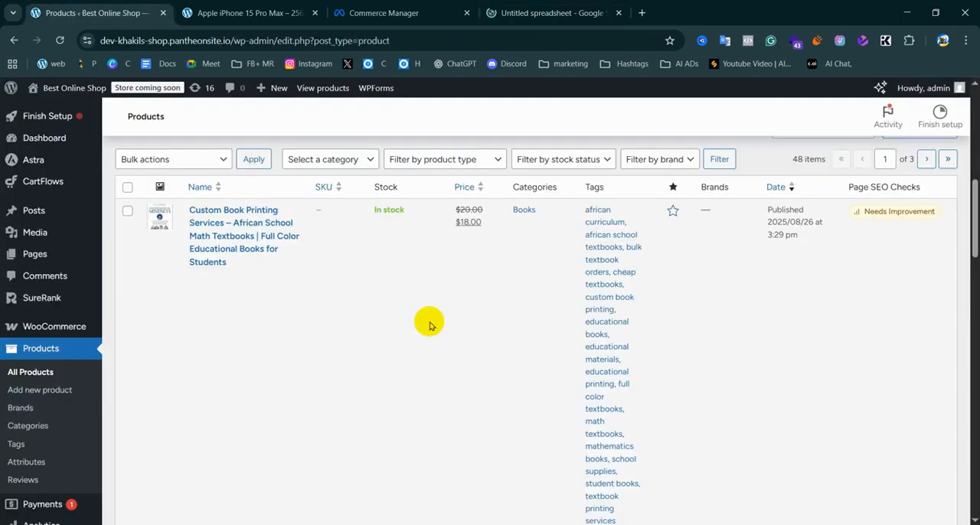
pyautogui.moveTo(313, 385)
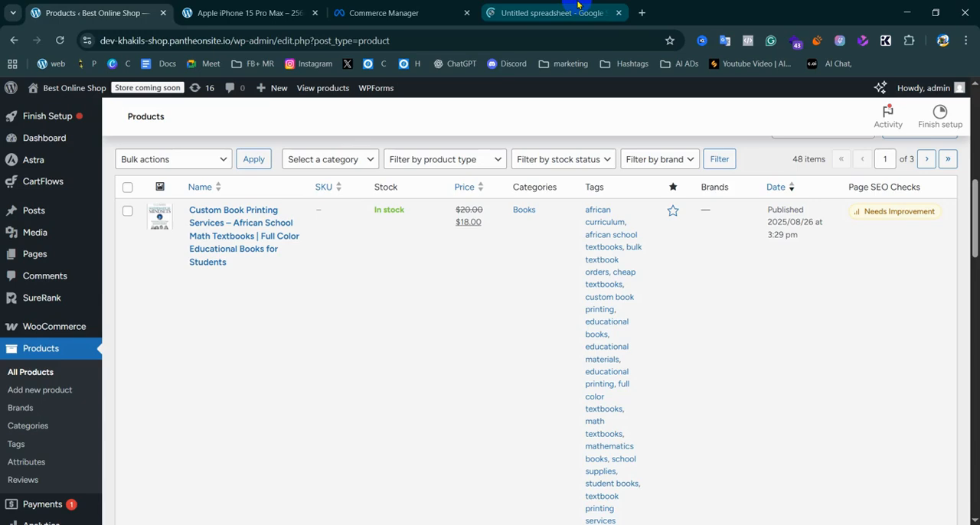
# Close the untitled spreadsheet and start a data feed upload for the 99 mart_Catalog in Commerce Manager, dismissing the Google Merchant Center tip
pyautogui.click(391, 13)
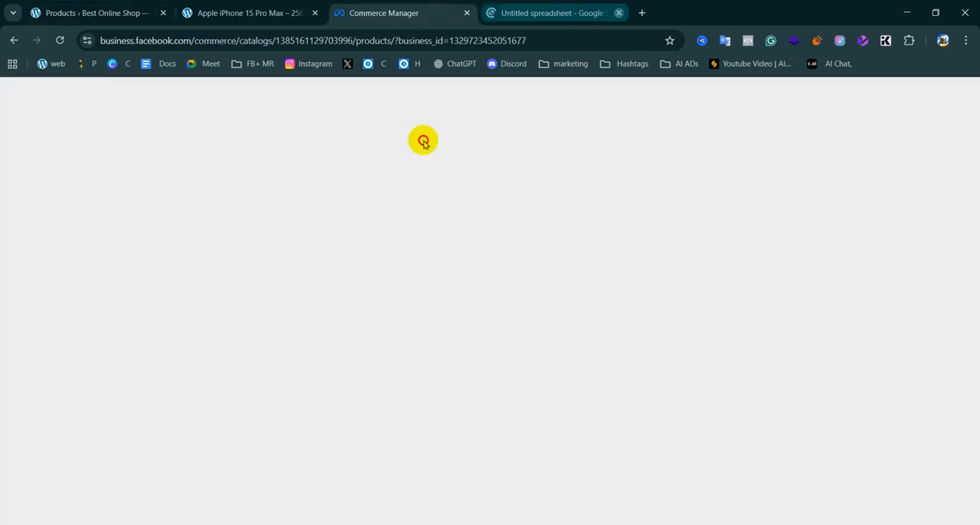
pyautogui.middleClick(544, 13)
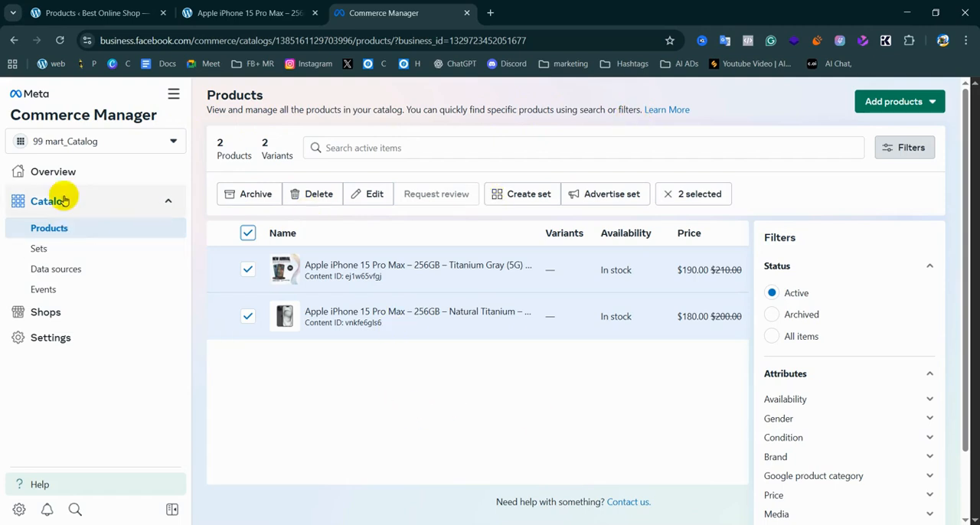
pyautogui.click(896, 104)
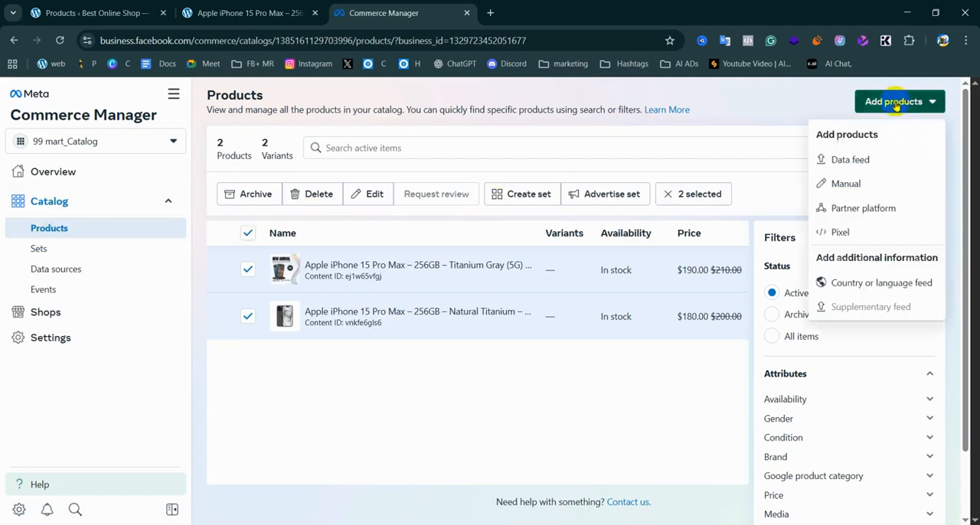
pyautogui.click(860, 160)
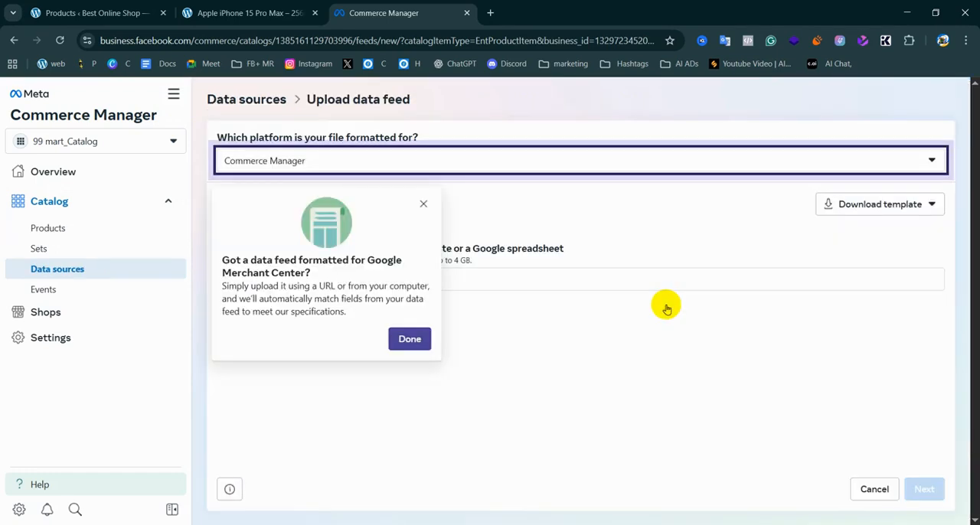
pyautogui.click(423, 203)
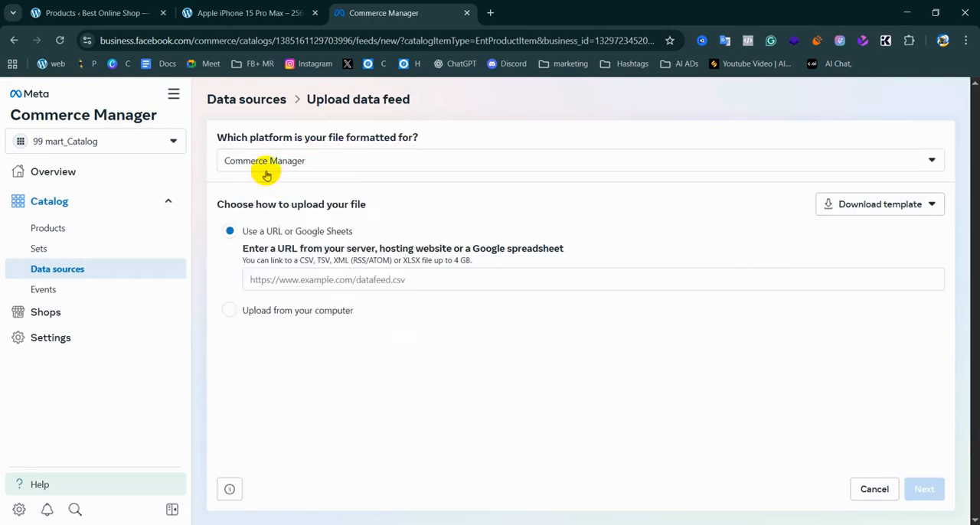
# Check the platform choices for the feed file and keep Commerce Manager as its format
pyautogui.click(353, 156)
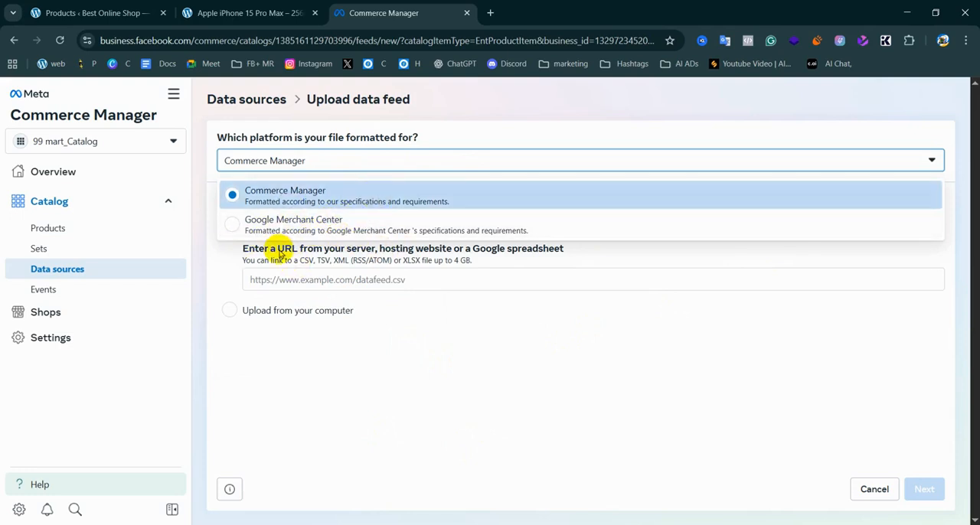
pyautogui.click(349, 194)
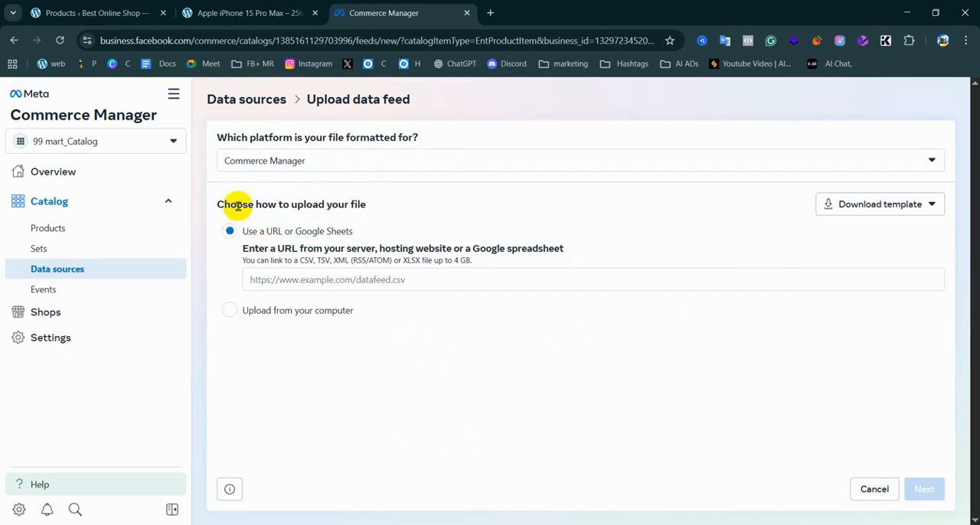
pyautogui.moveTo(376, 203); pyautogui.dragTo(230, 204)
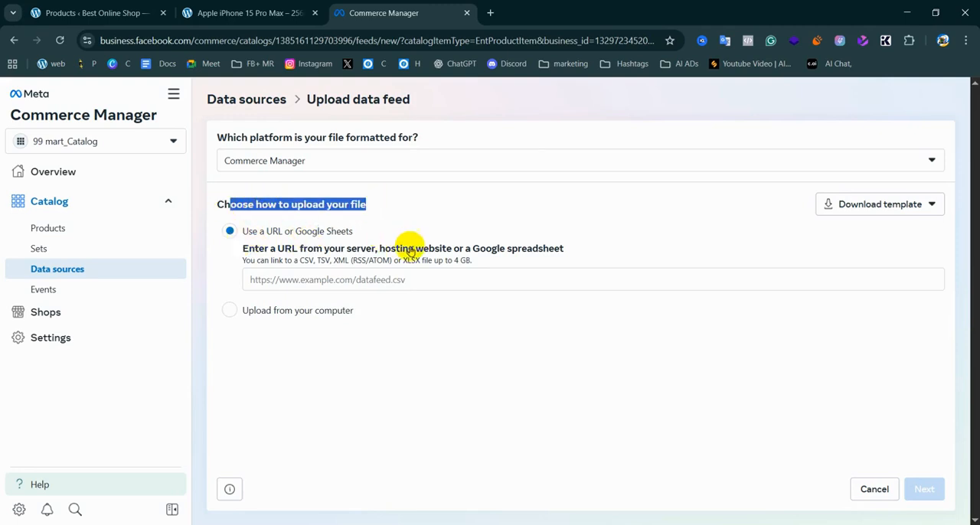
pyautogui.click(390, 409)
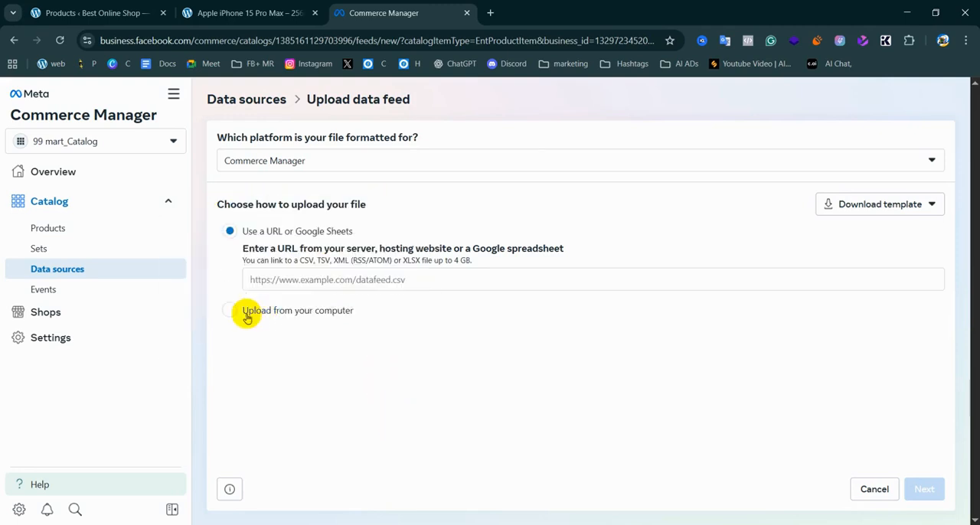
# Choose uploading the feed from the computer, examine its file requirements, and open and cancel the file selection
pyautogui.click(231, 312)
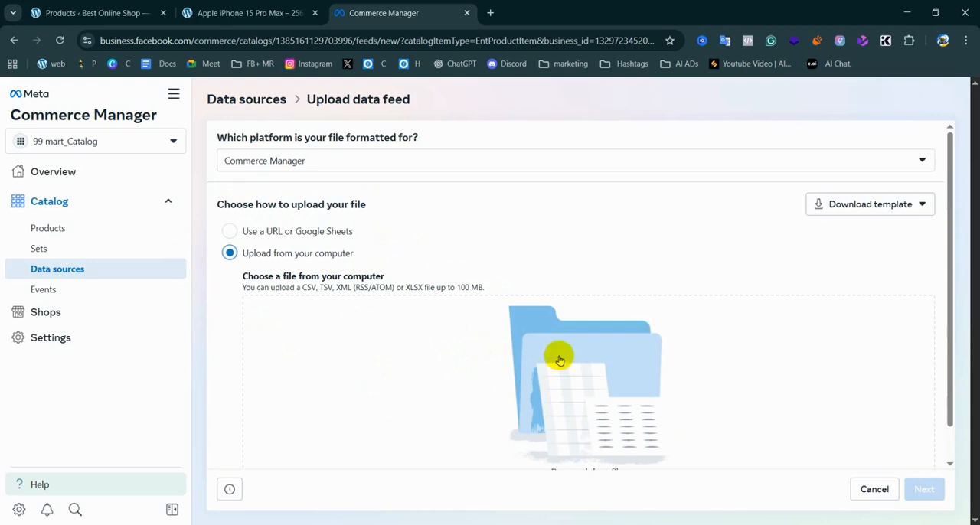
pyautogui.scroll(-1, 563, 383)
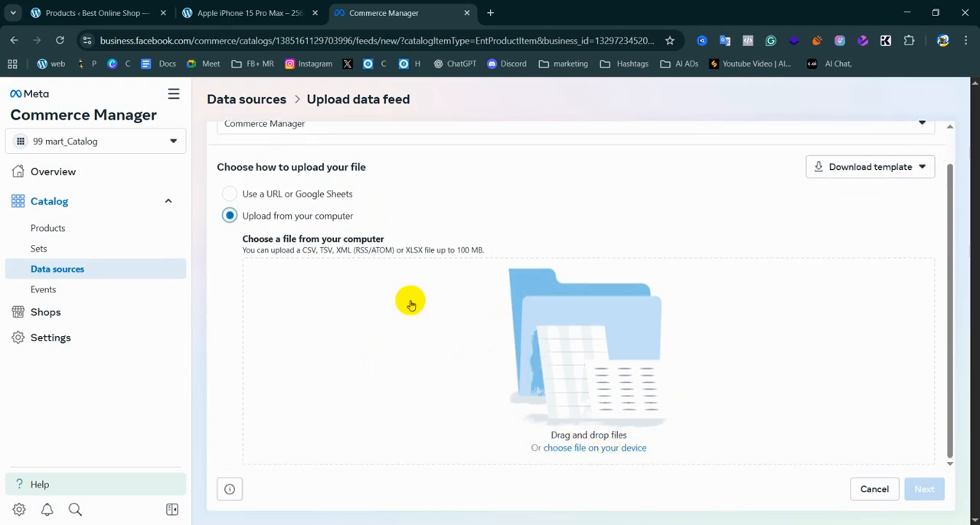
pyautogui.moveTo(496, 258); pyautogui.dragTo(444, 256)
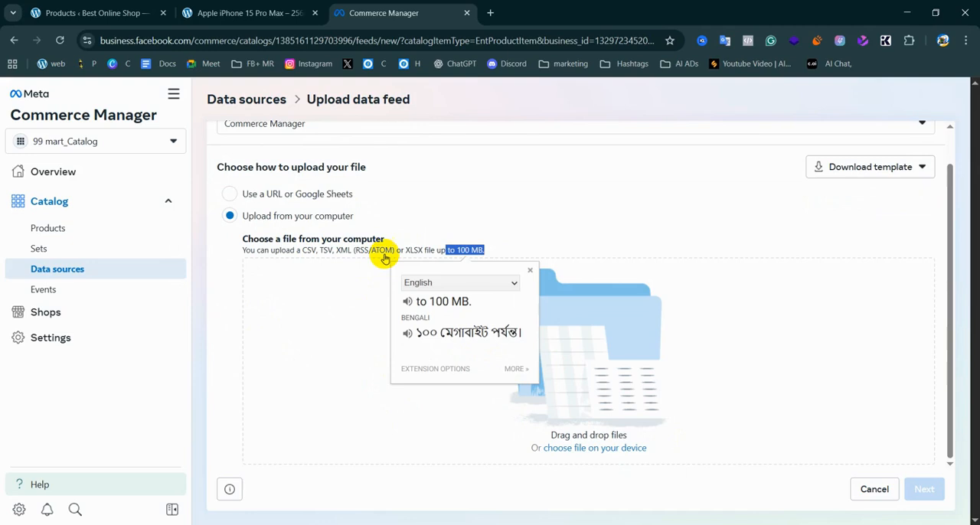
pyautogui.click(306, 340)
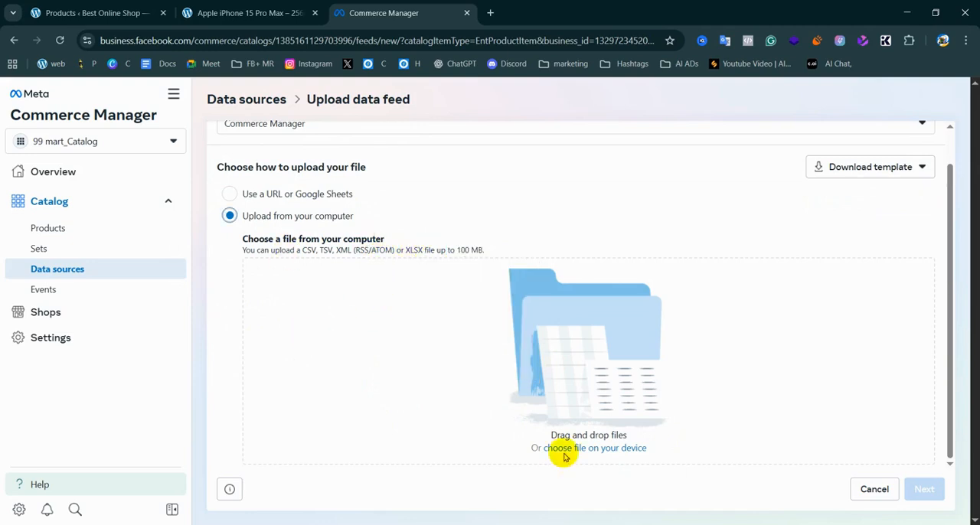
pyautogui.click(610, 452)
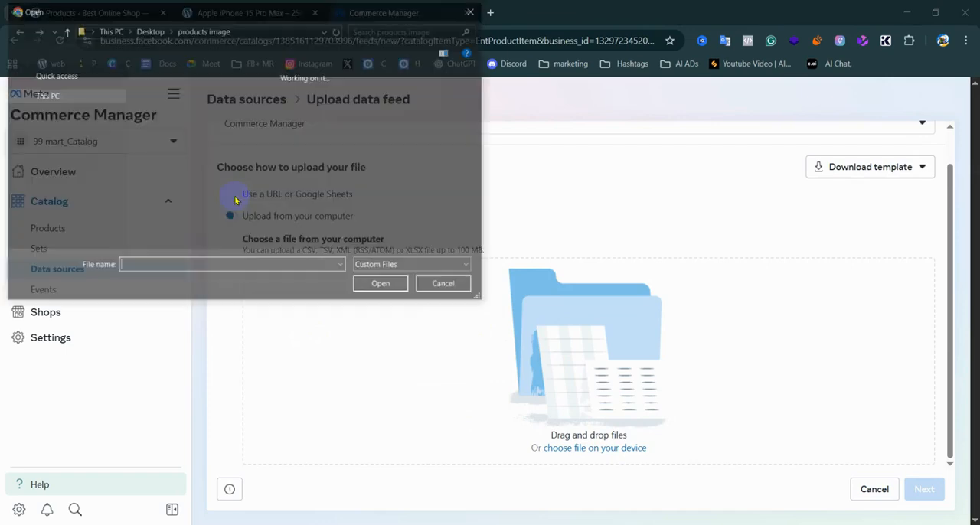
pyautogui.click(448, 286)
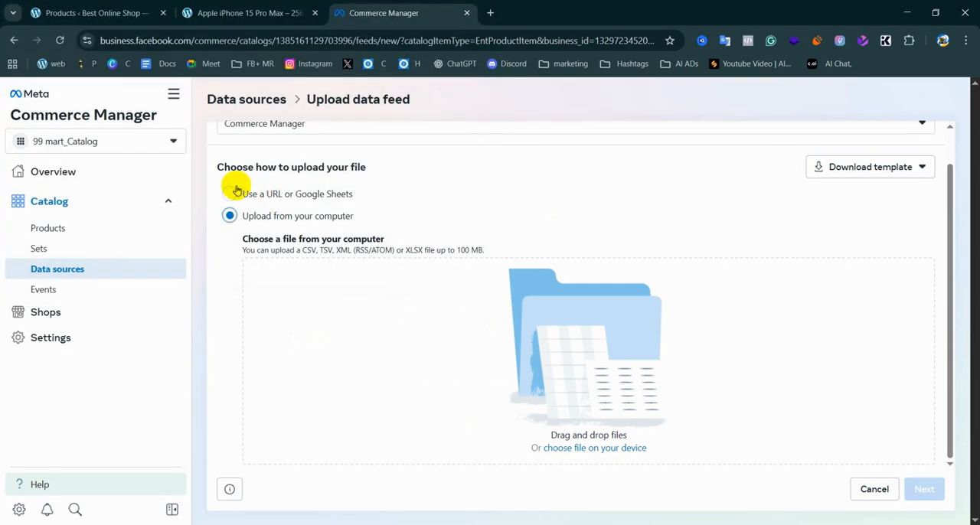
# Set the upload method to a URL or Google Sheets and look at the downloadable template formats
pyautogui.click(234, 196)
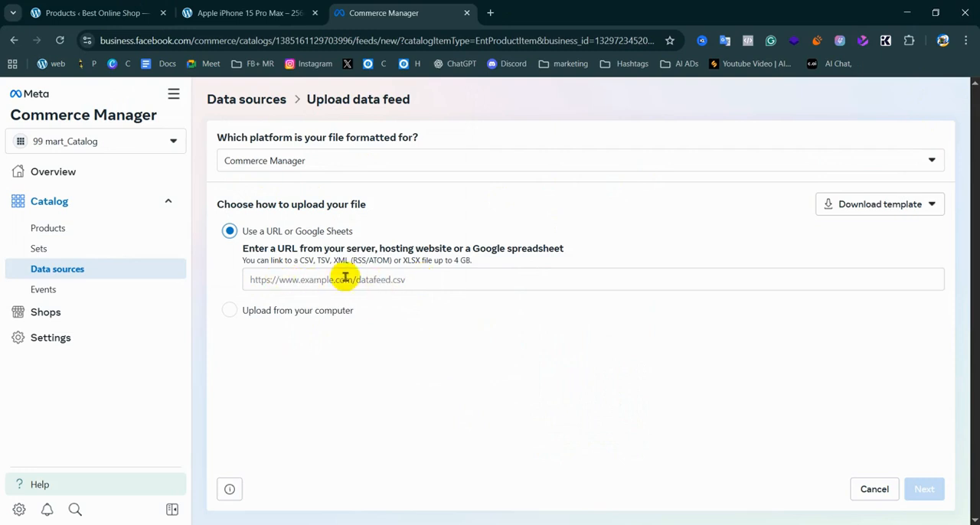
pyautogui.click(425, 281)
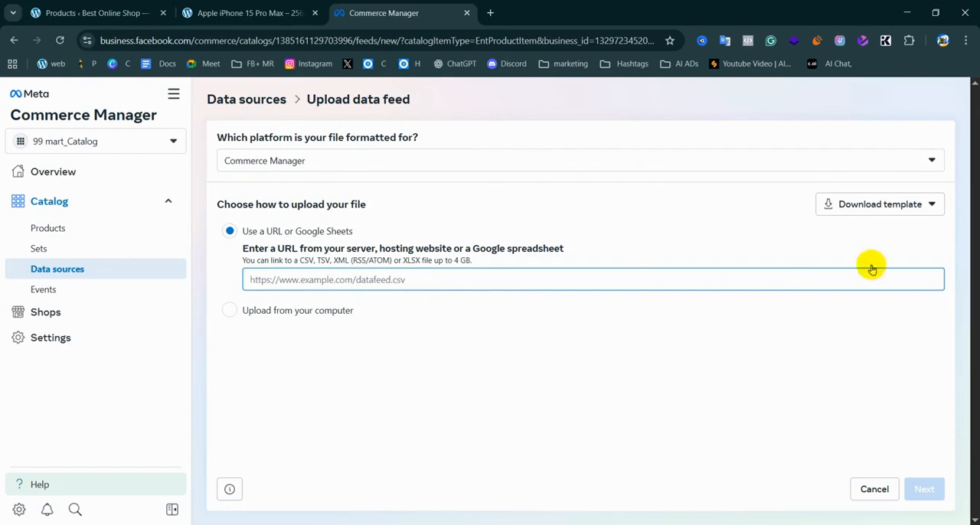
pyautogui.click(887, 216)
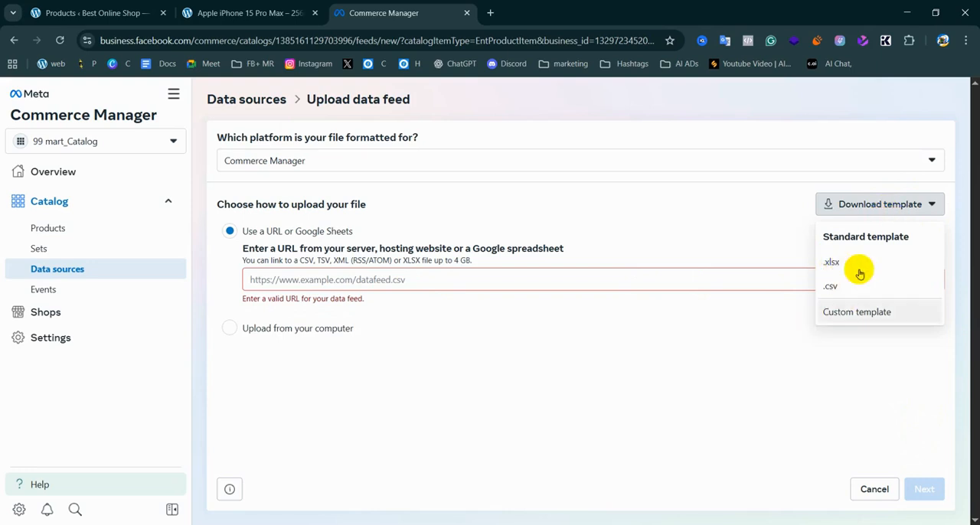
pyautogui.click(796, 349)
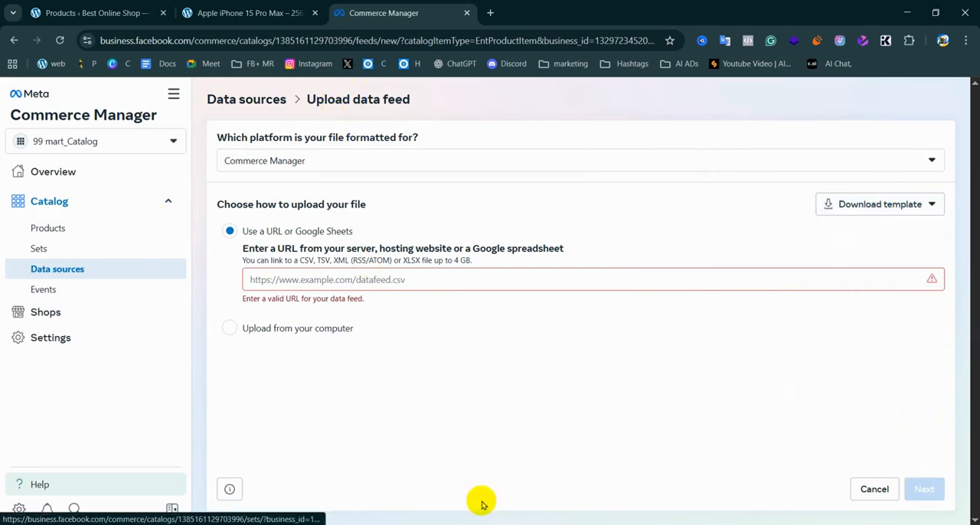
# Read the Facebook Pixel (Auto Sync) section in the Google Docs notes, close the iPhone product page, and return to Commerce Manager
pyautogui.click(553, 524)
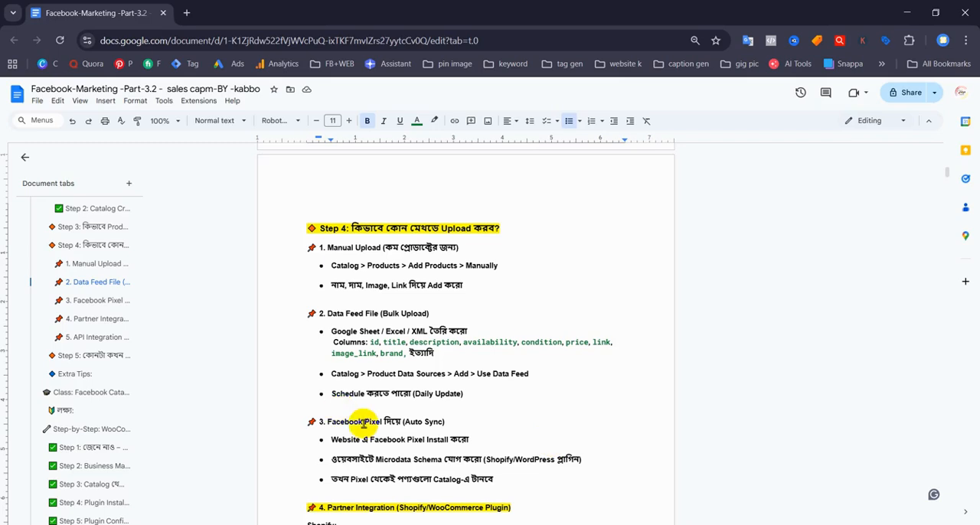
pyautogui.scroll(-1, 367, 427)
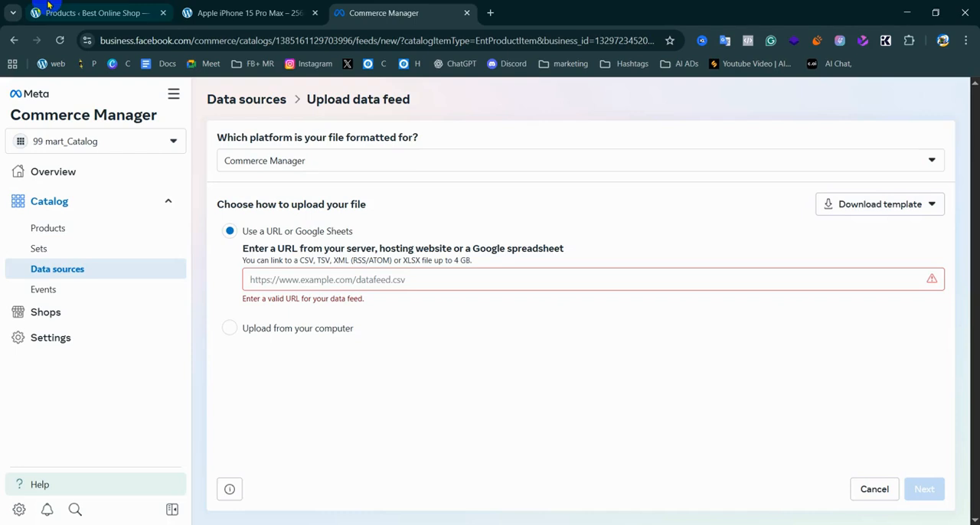
pyautogui.click(146, 8)
pyautogui.click(315, 13)
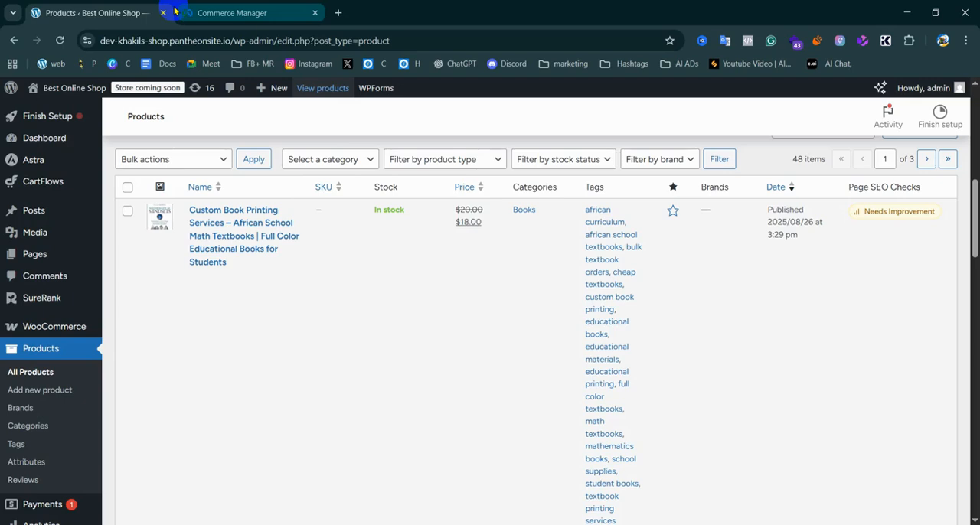
pyautogui.click(245, 13)
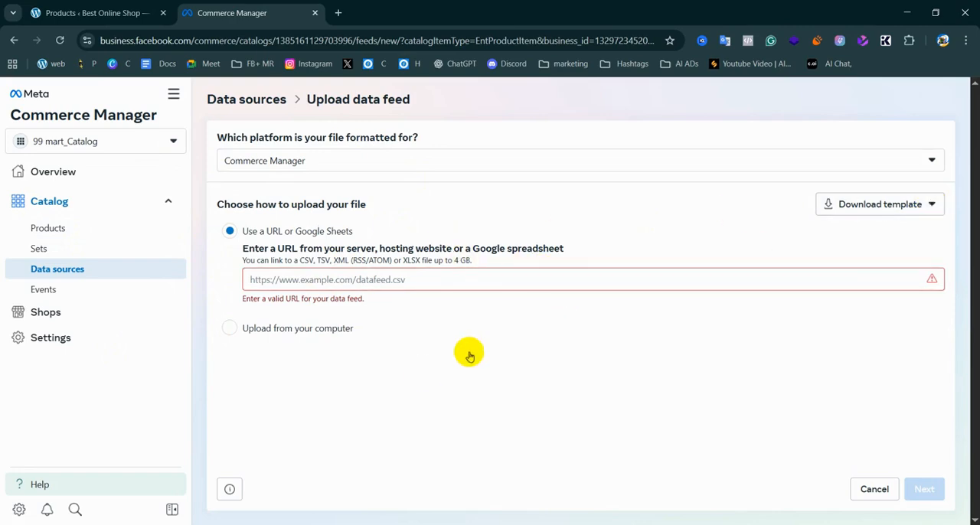
# Leave the data feed form for the catalog's product list and examine the available methods for adding products
pyautogui.click(77, 226)
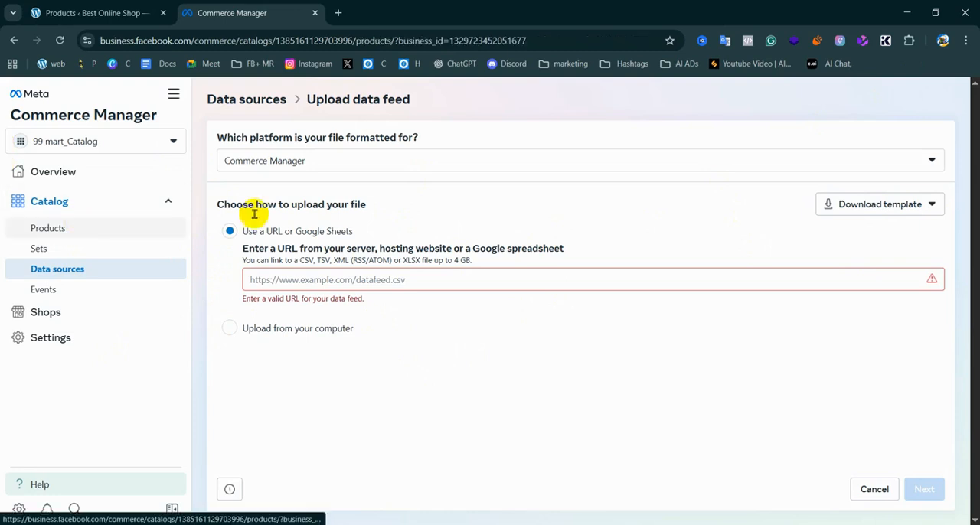
pyautogui.click(30, 203)
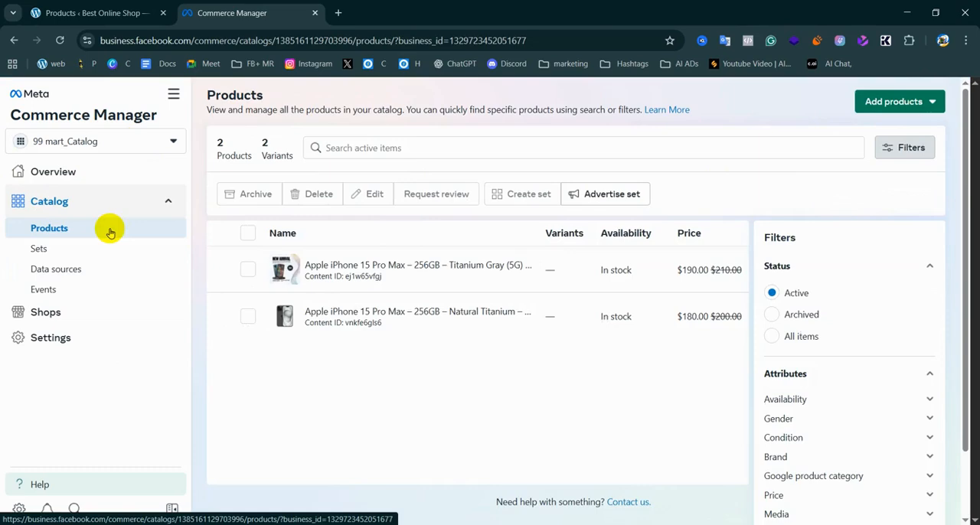
pyautogui.click(894, 105)
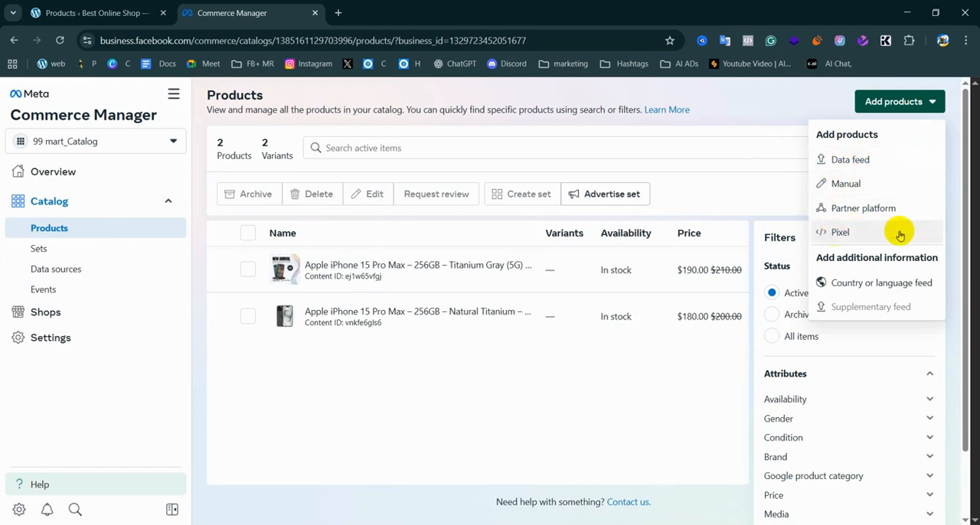
pyautogui.click(629, 424)
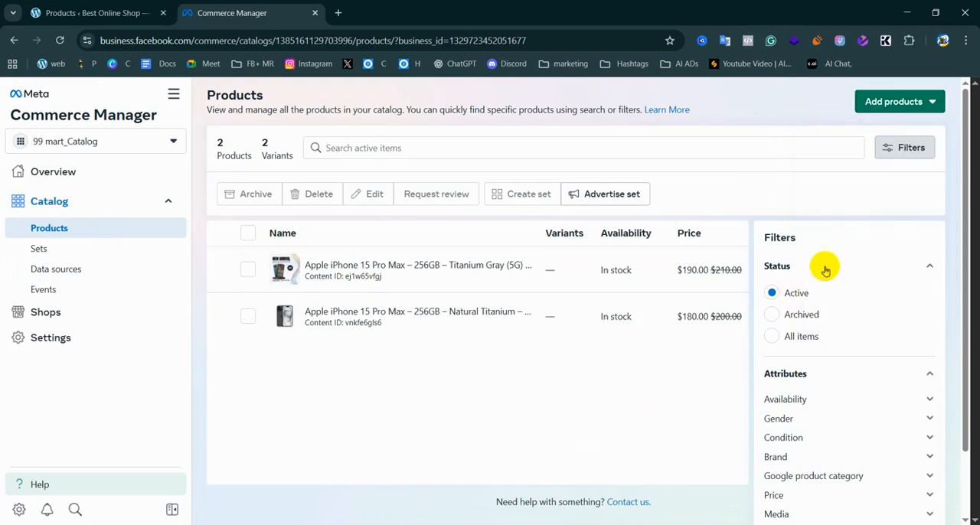
# Choose the pixel method for adding products, expand the connected pixel's details, and try selecting and clearing that pixel
pyautogui.click(888, 101)
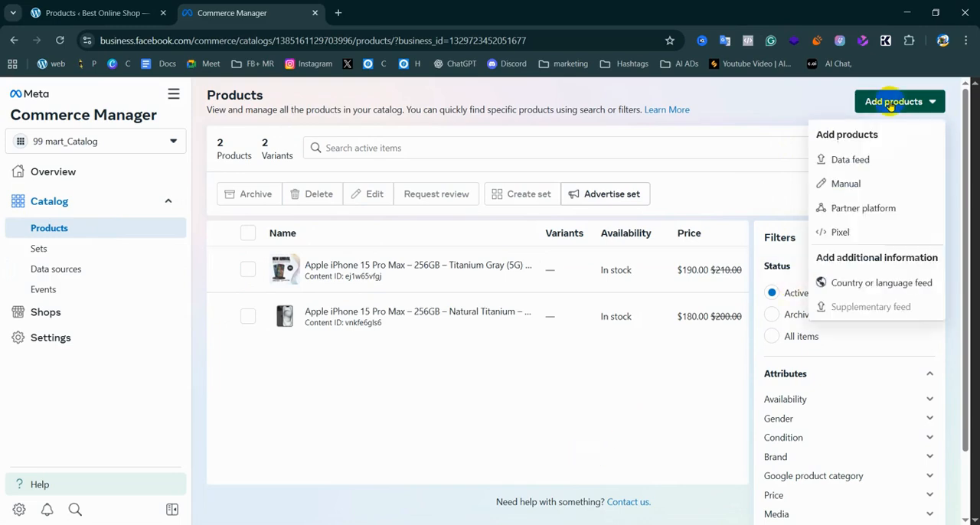
pyautogui.click(846, 237)
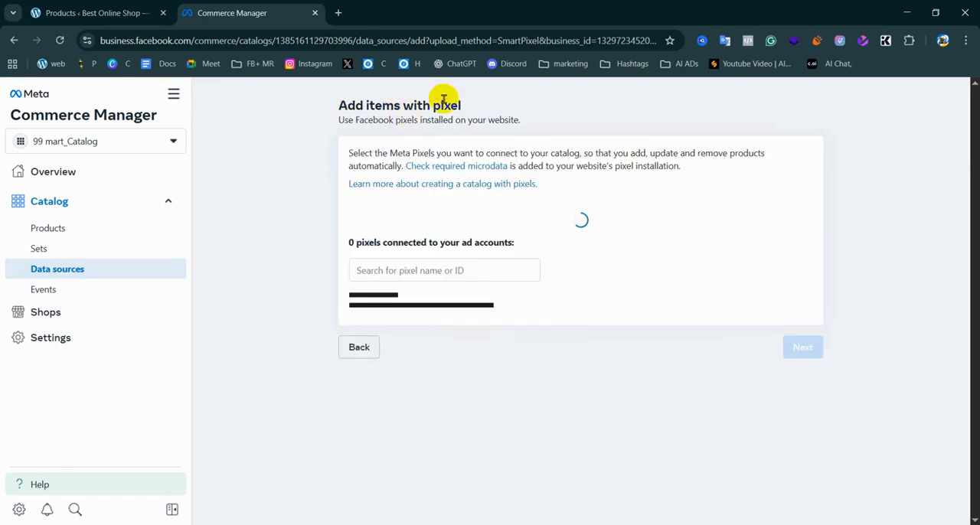
pyautogui.click(392, 240)
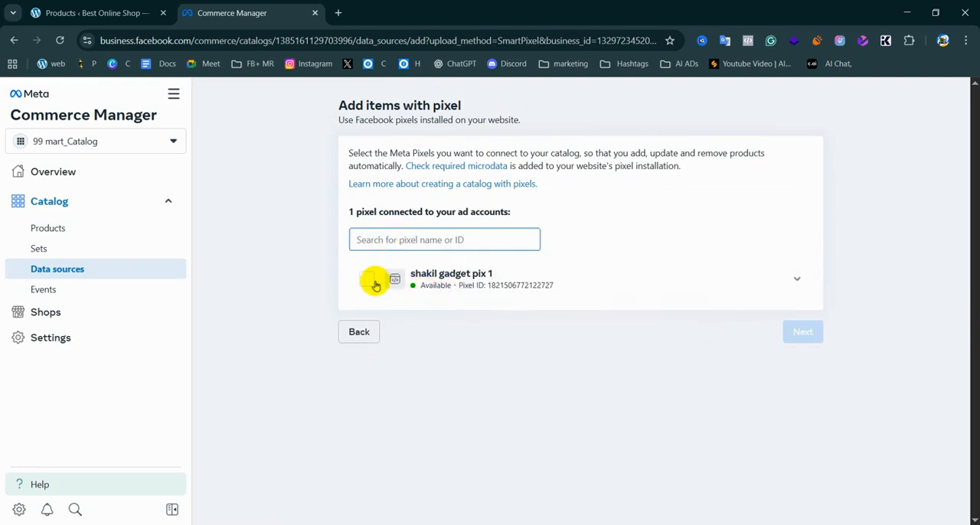
pyautogui.click(797, 283)
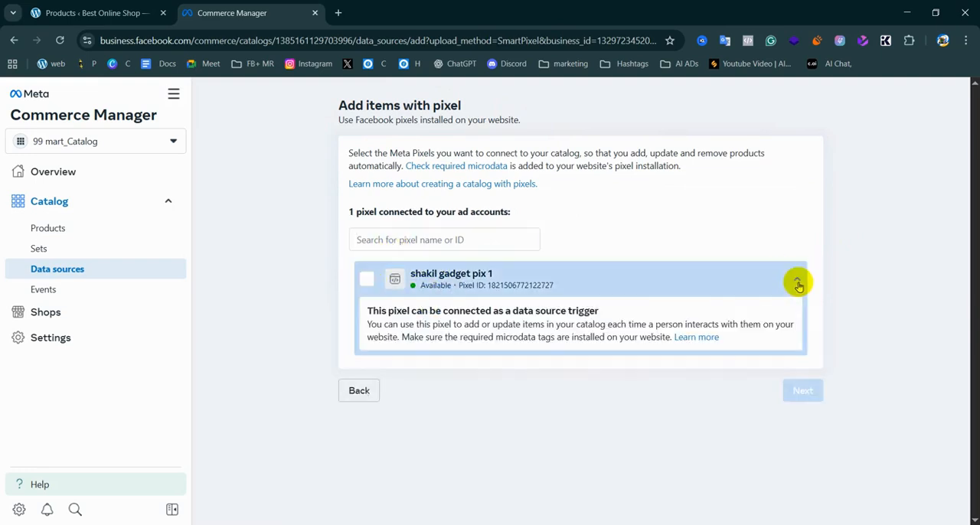
pyautogui.click(367, 280)
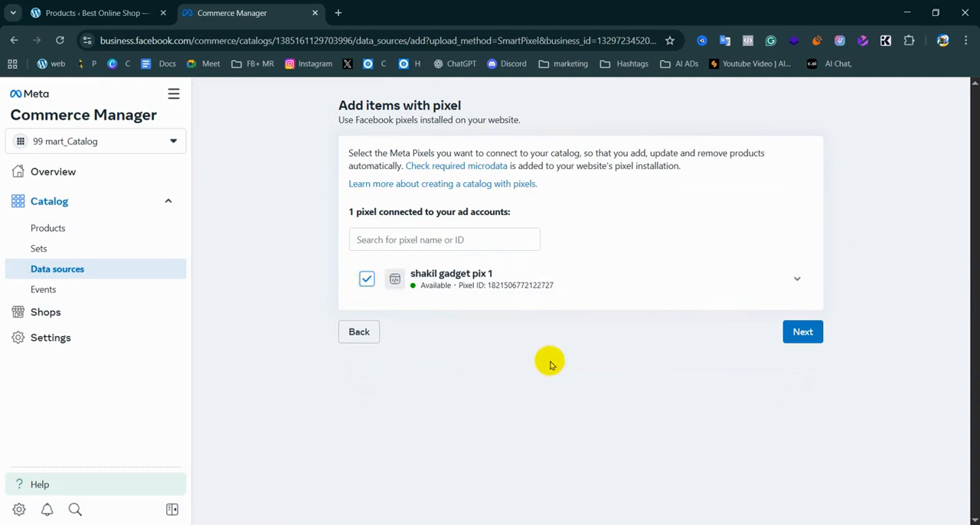
pyautogui.click(367, 280)
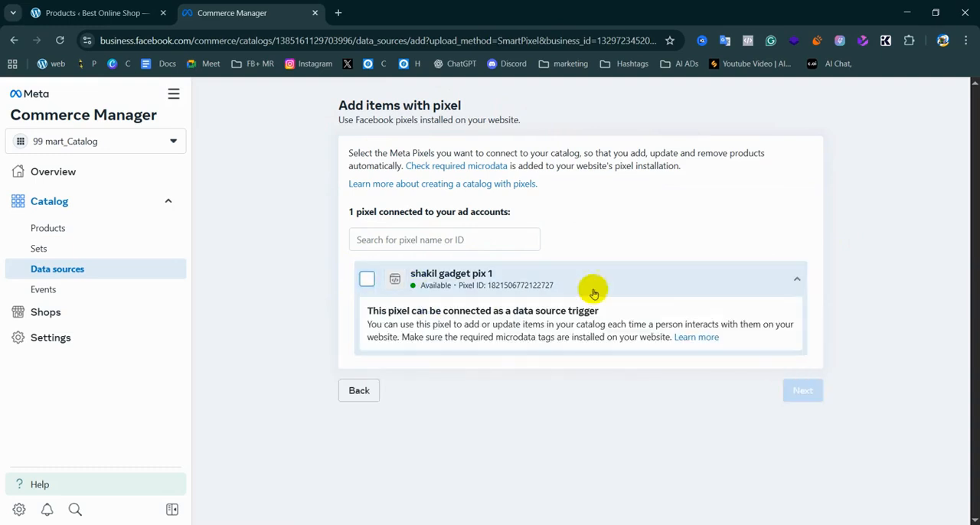
# Read the instructions for connecting Meta Pixels to the catalog and examine the pixel search field
pyautogui.click(491, 243)
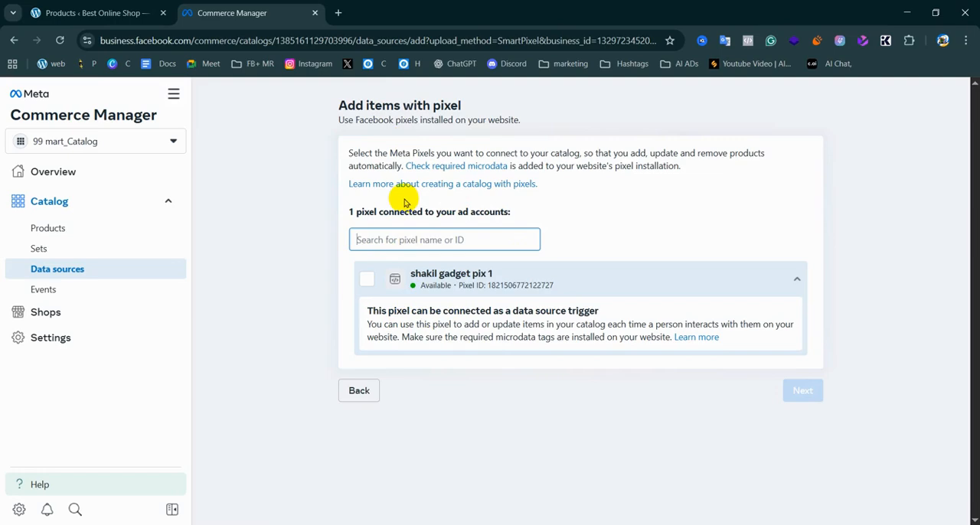
pyautogui.moveTo(690, 169); pyautogui.dragTo(306, 153)
pyautogui.click(314, 168)
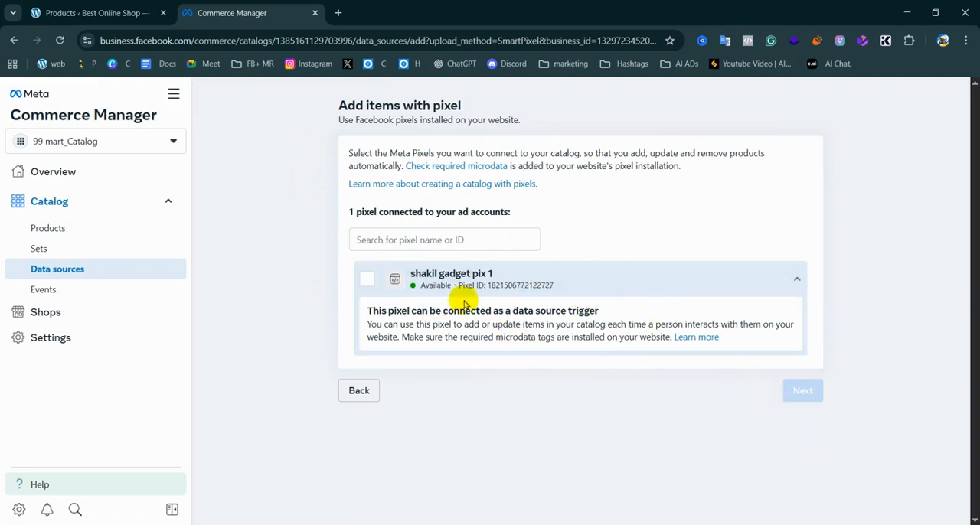
pyautogui.click(392, 241)
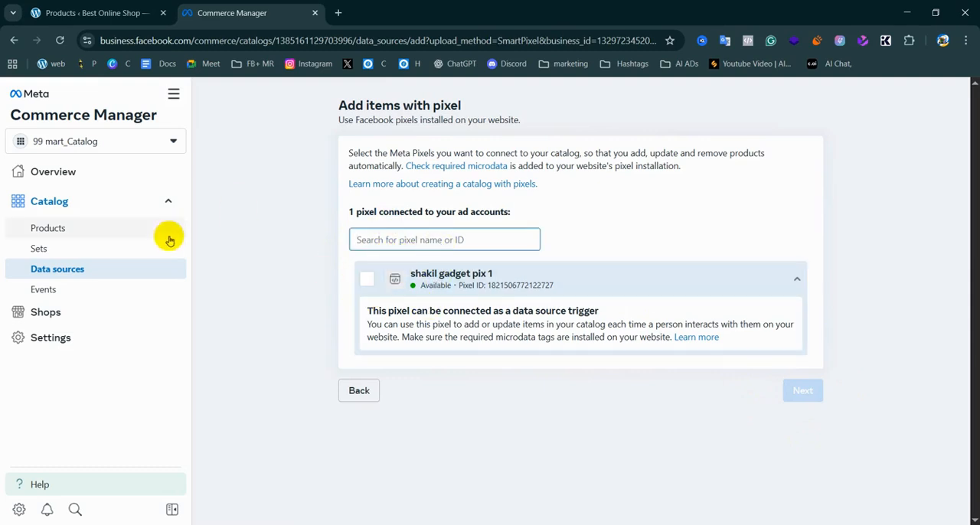
# Open Meta Business Home in a separate browser tab and switch to it
pyautogui.rightClick(29, 93)
pyautogui.click(79, 111)
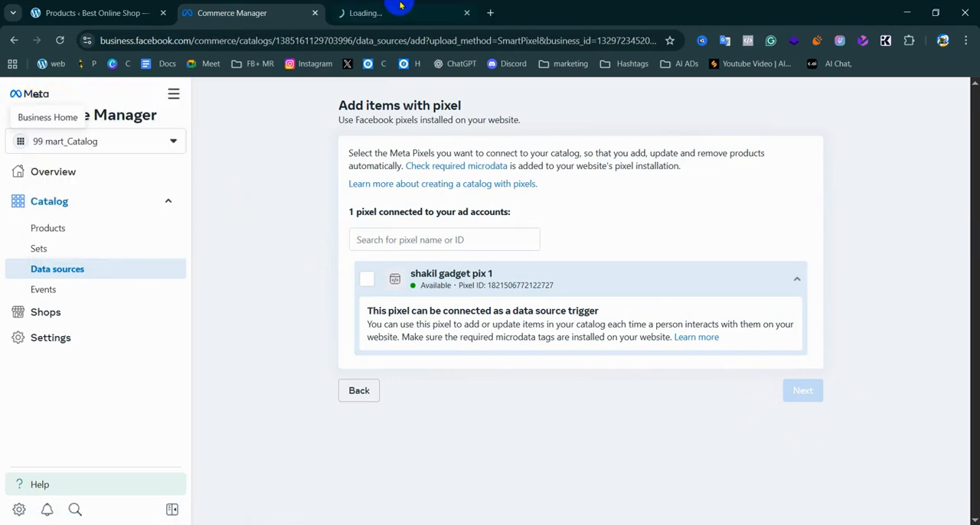
pyautogui.click(411, 6)
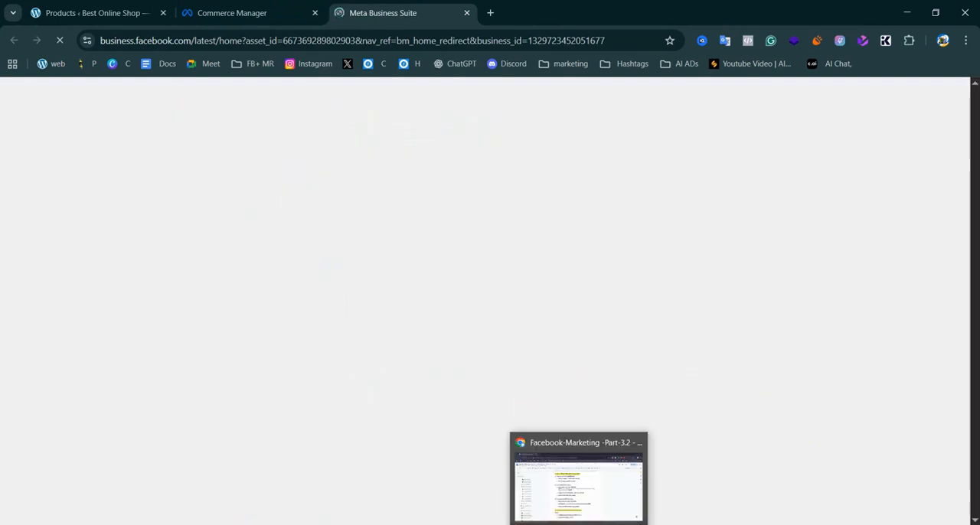
# Return to the Commerce Manager page and highlight the heading about pixels connected to the ad accounts to read it
pyautogui.click(232, 11)
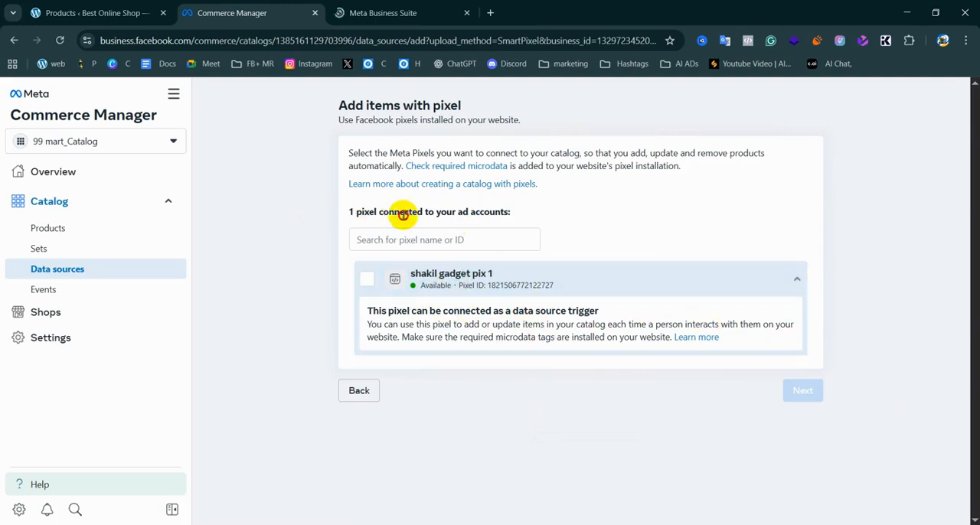
pyautogui.tripleClick(464, 218)
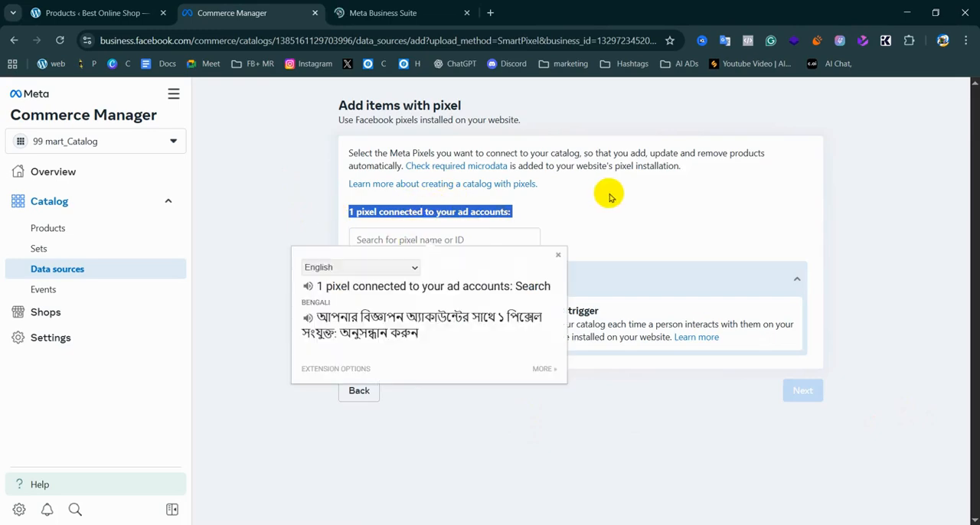
pyautogui.click(554, 219)
# Switch to Meta Business Suite, open the Datasets & pixels settings, and examine the existing pixel's details
pyautogui.click(383, 12)
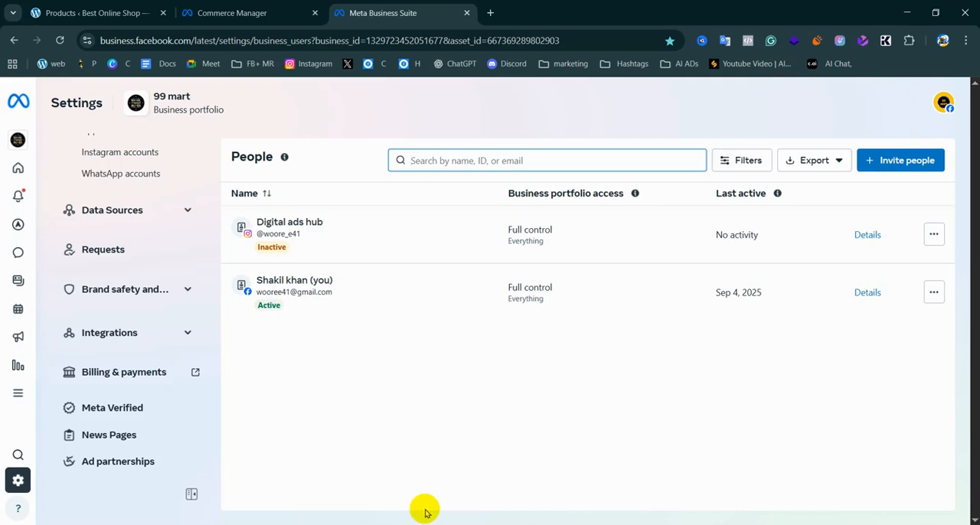
pyautogui.click(181, 213)
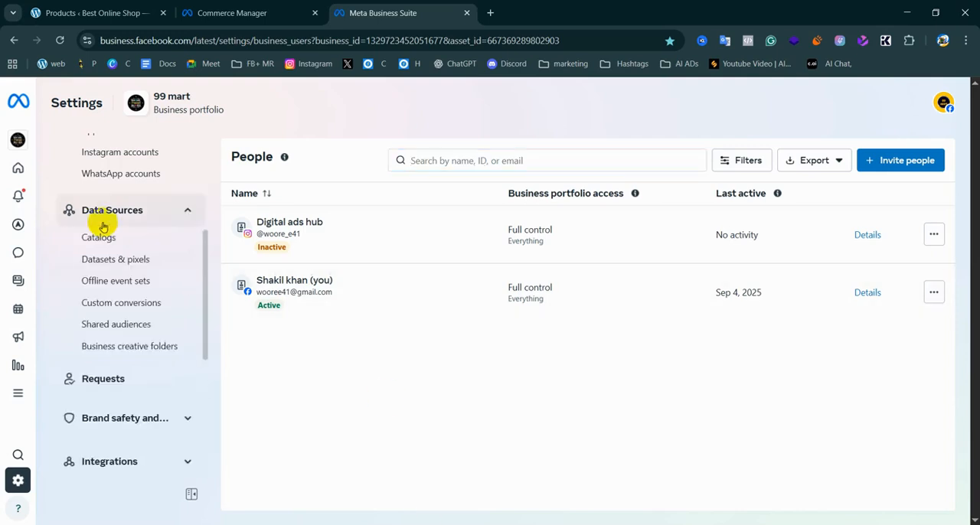
pyautogui.click(118, 263)
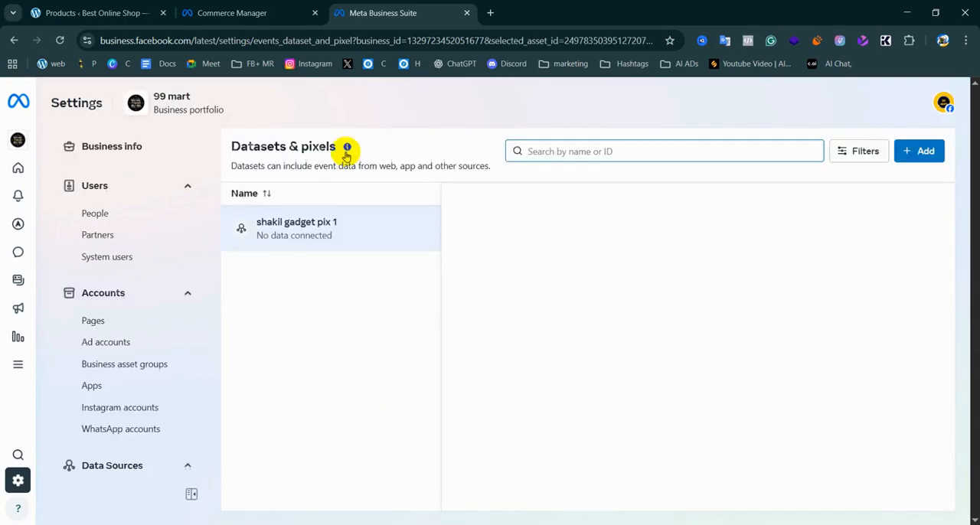
pyautogui.click(268, 233)
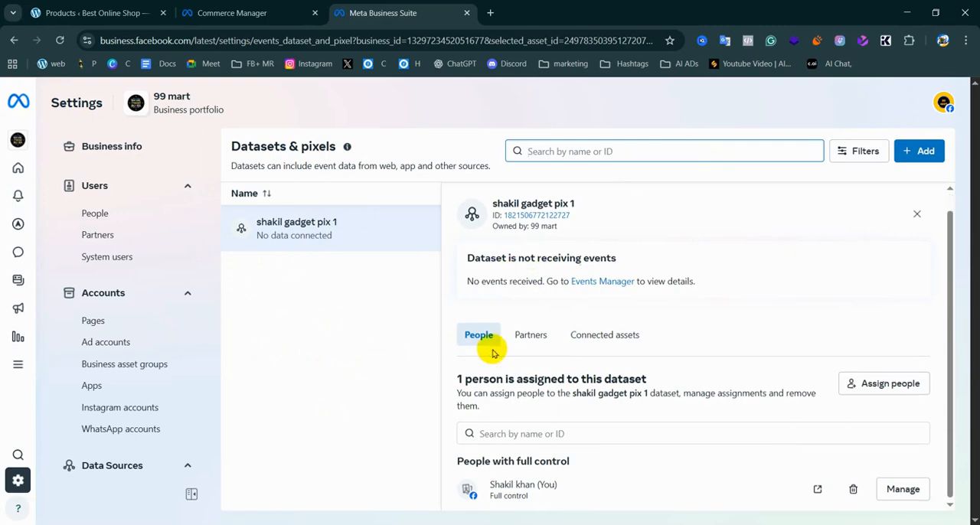
pyautogui.scroll(-1, 491, 350)
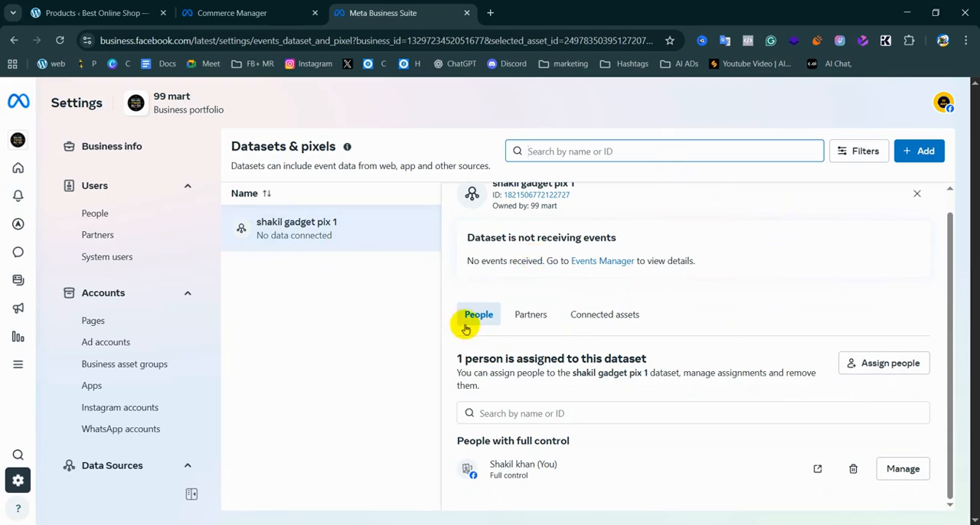
# Create a new dataset named "99 mart pixel 1" and dismiss the Events Manager suggestion
pyautogui.click(923, 151)
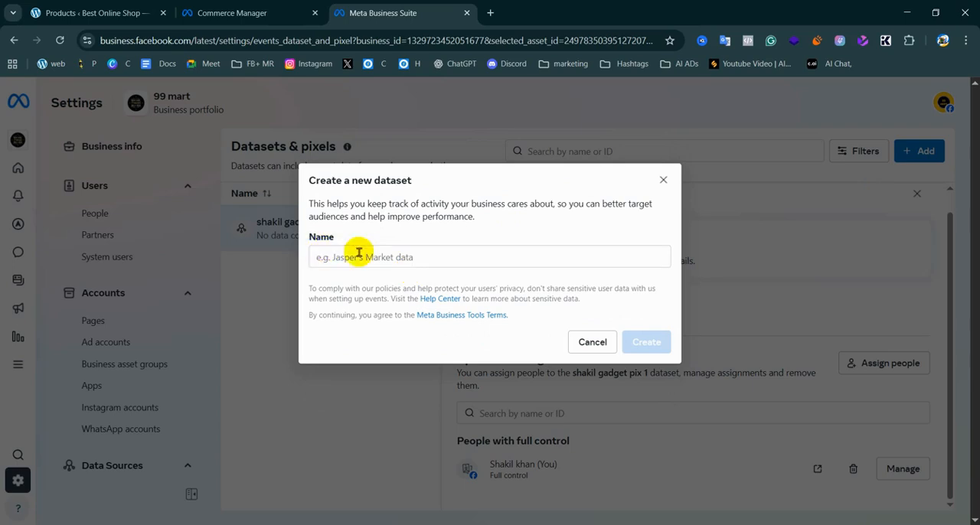
pyautogui.click(337, 260)
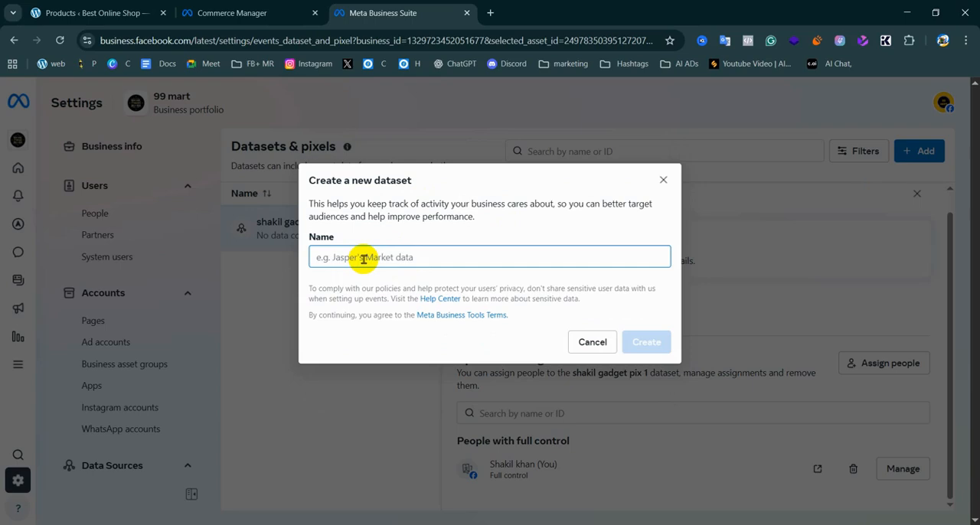
pyautogui.write('99 mart pixel 1')
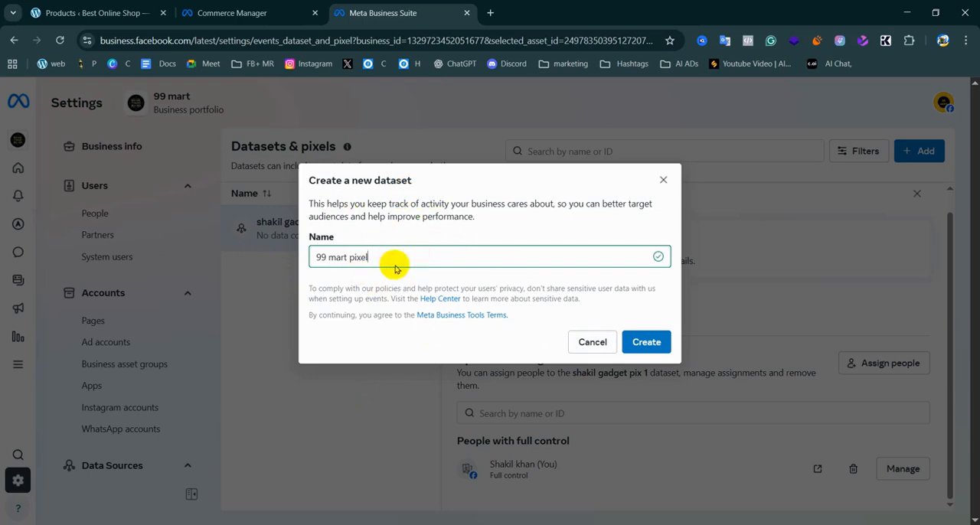
pyautogui.click(659, 343)
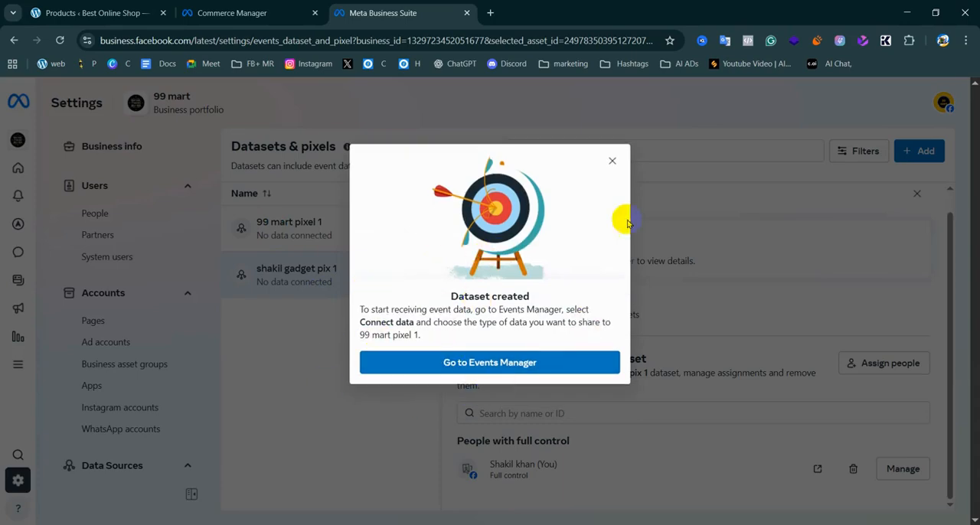
pyautogui.click(615, 162)
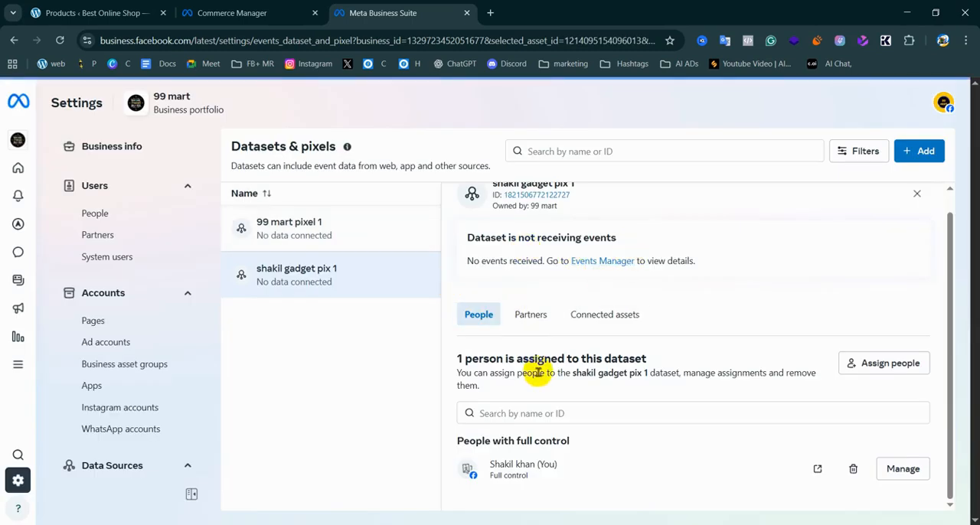
# Examine the people assignments of the 99 mart pixel 1 dataset and open the business portfolio's people list
pyautogui.click(370, 242)
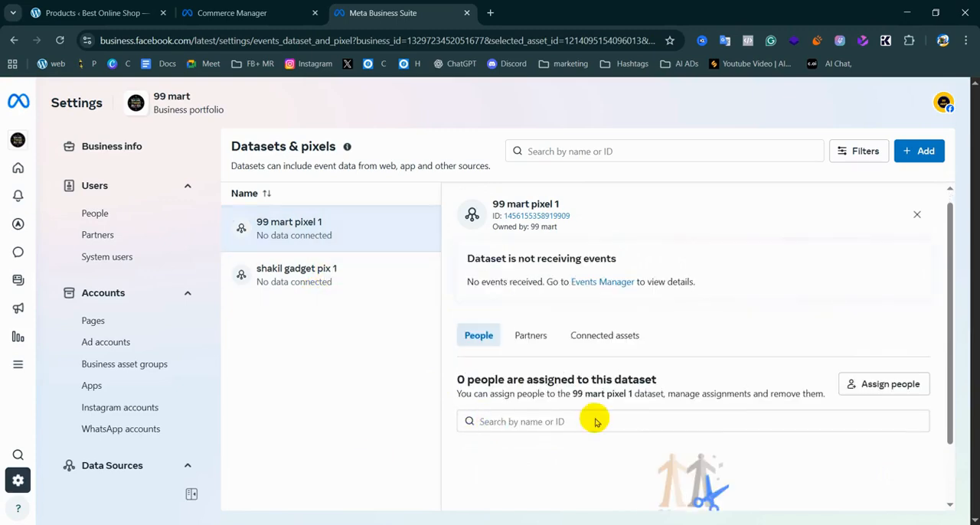
pyautogui.scroll(-1, 613, 420)
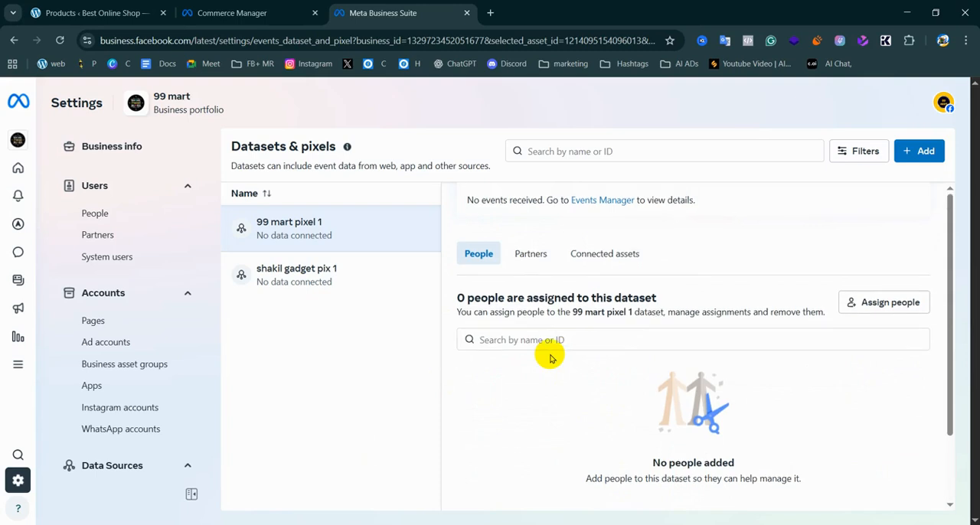
pyautogui.scroll(1, 550, 358)
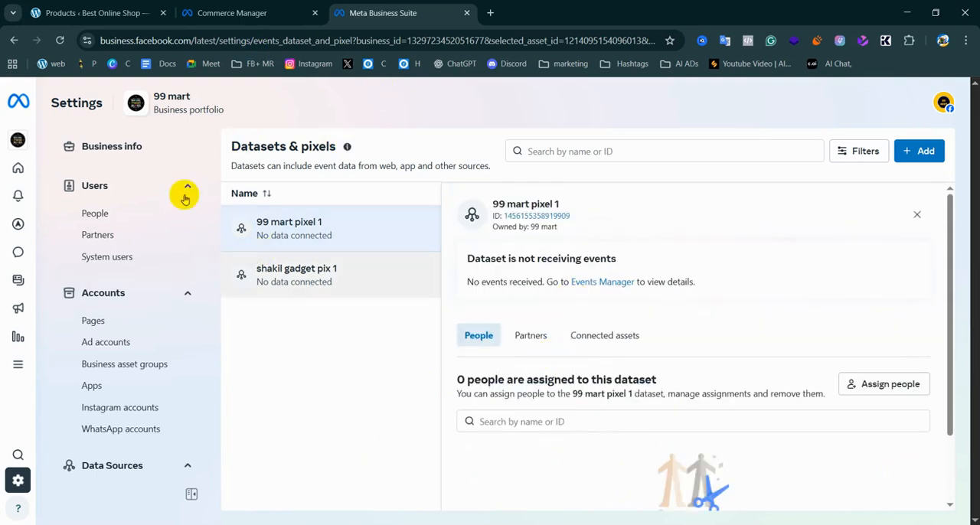
pyautogui.click(121, 214)
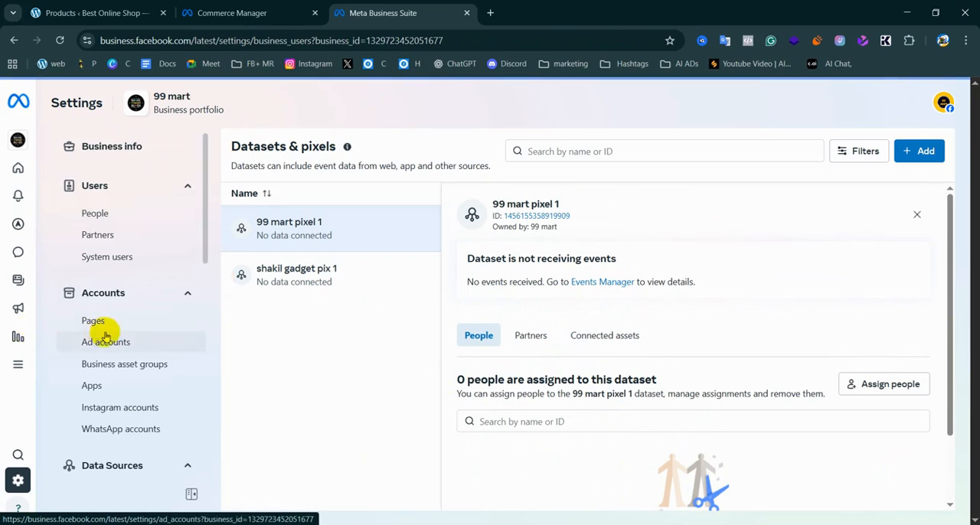
pyautogui.click(89, 211)
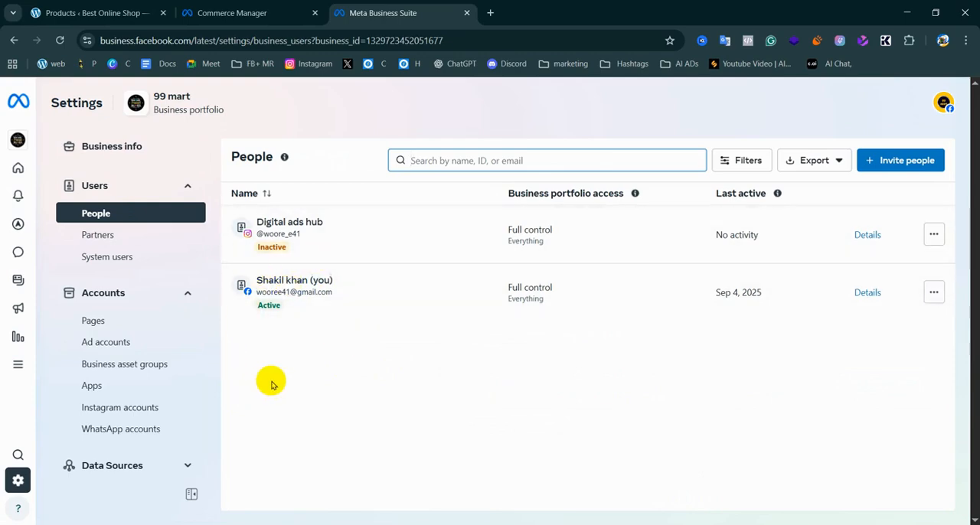
# Return to the Datasets & pixels settings, reload the page, and open the details of 99 mart pixel 1
pyautogui.scroll(-3, 179, 426)
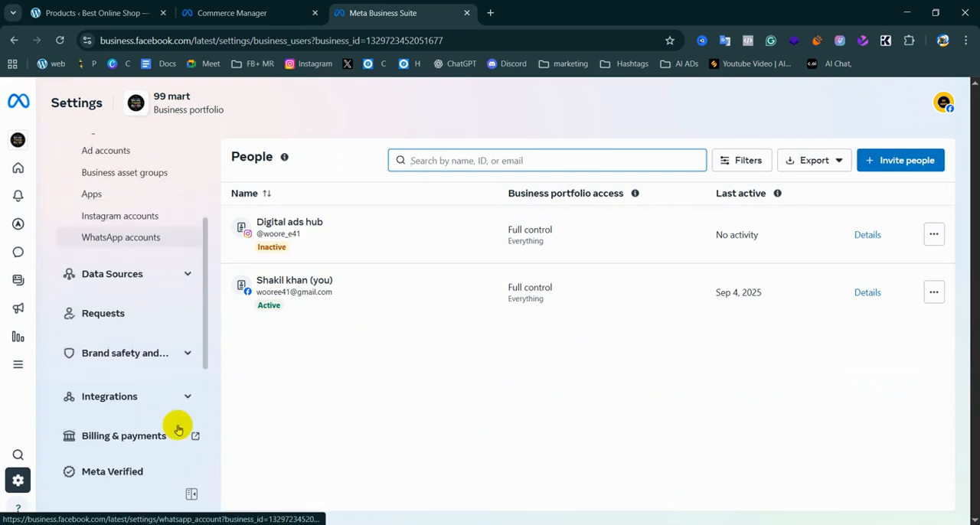
pyautogui.click(175, 274)
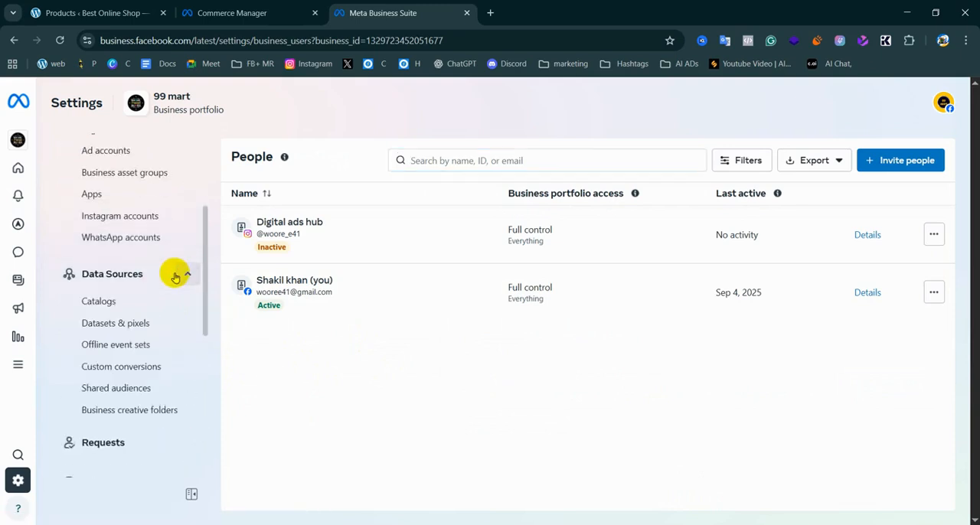
pyautogui.click(125, 328)
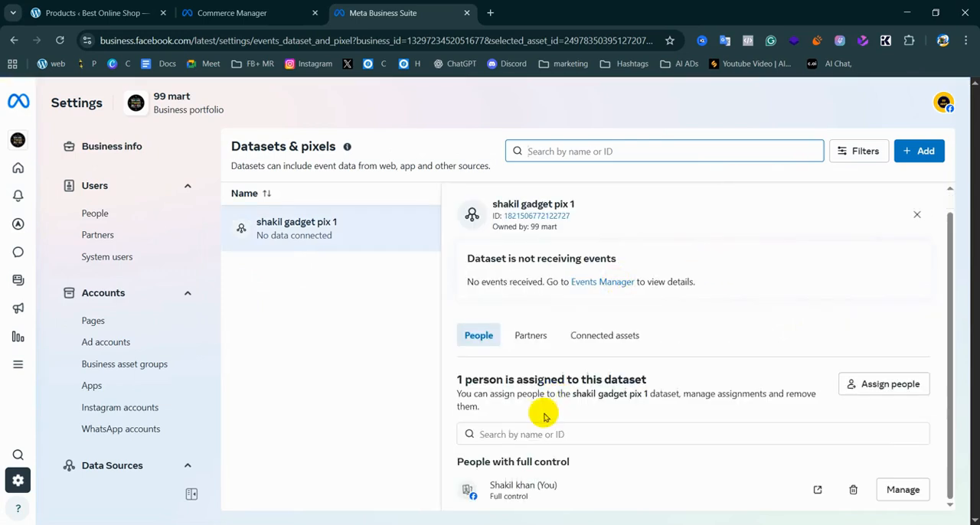
pyautogui.scroll(-1, 491, 398)
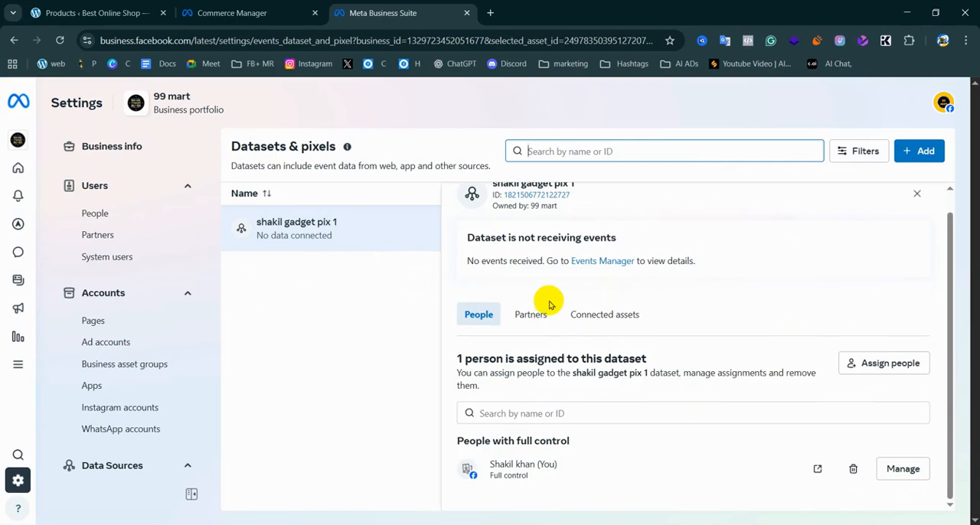
pyautogui.scroll(1, 504, 304)
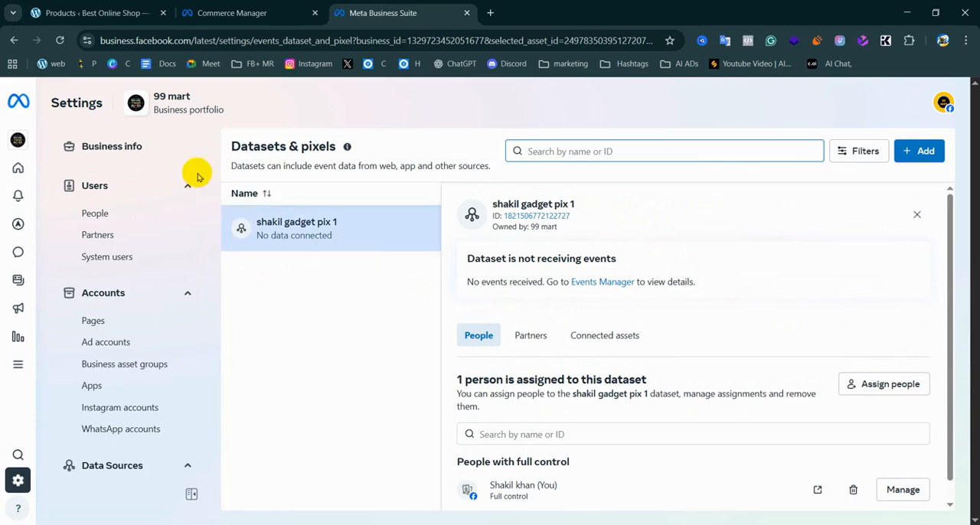
pyautogui.click(61, 40)
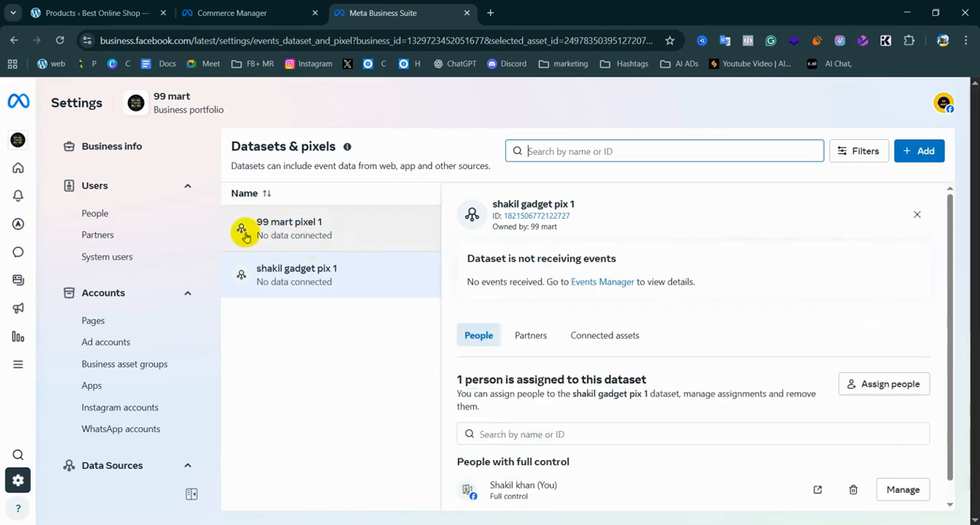
pyautogui.click(350, 229)
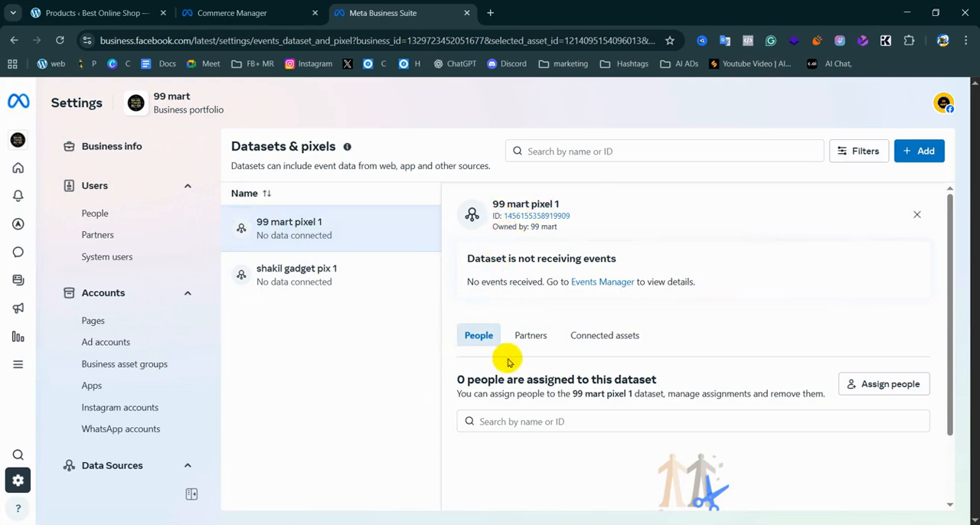
# Assign both listed people to the 99 mart pixel 1 dataset with full control to manage the events dataset
pyautogui.scroll(-2, 803, 364)
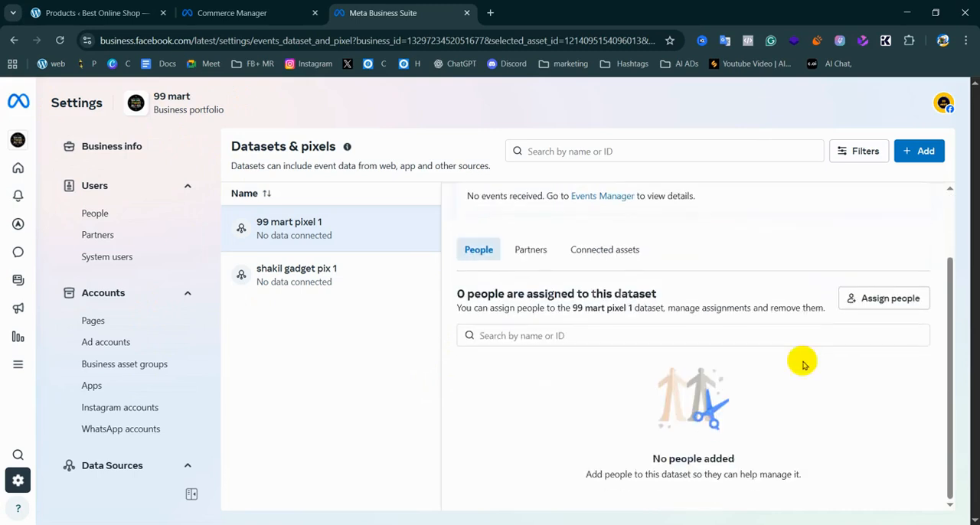
pyautogui.click(888, 298)
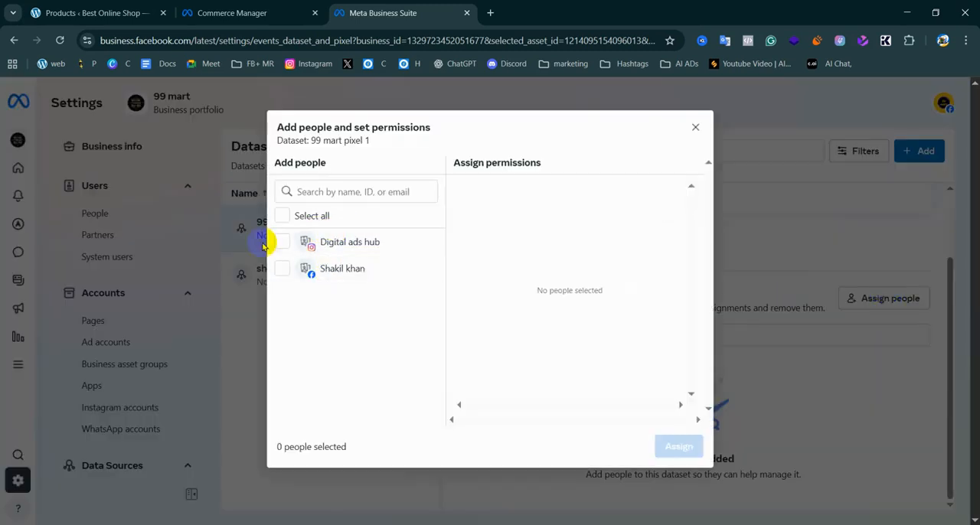
pyautogui.click(325, 250)
pyautogui.click(280, 274)
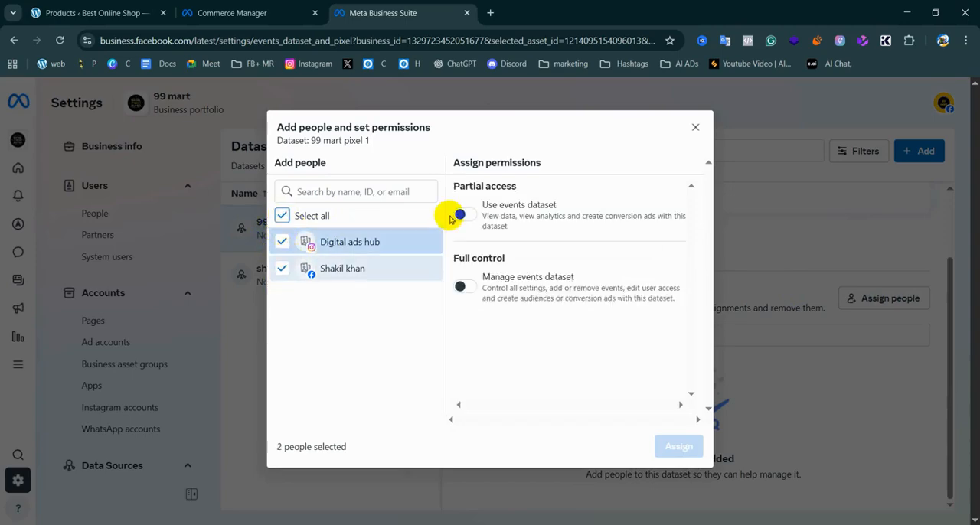
pyautogui.click(461, 286)
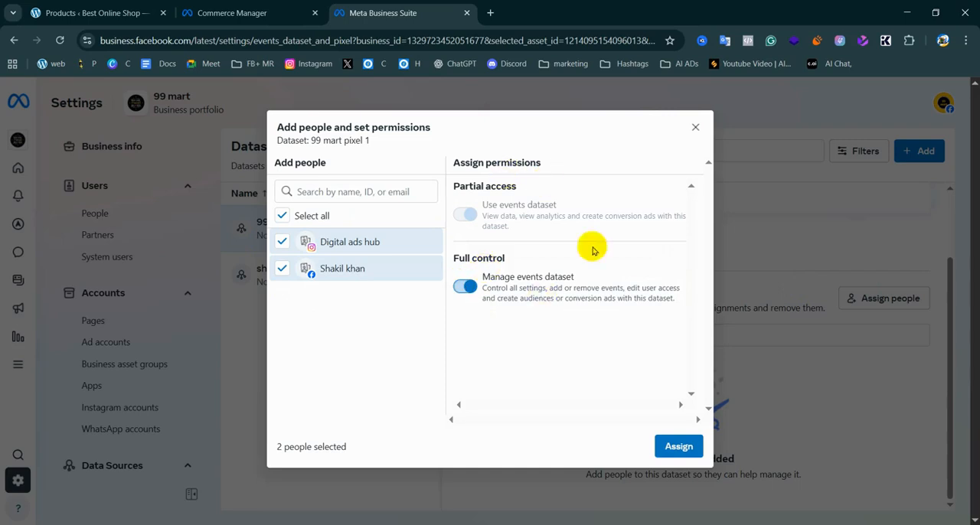
pyautogui.click(681, 448)
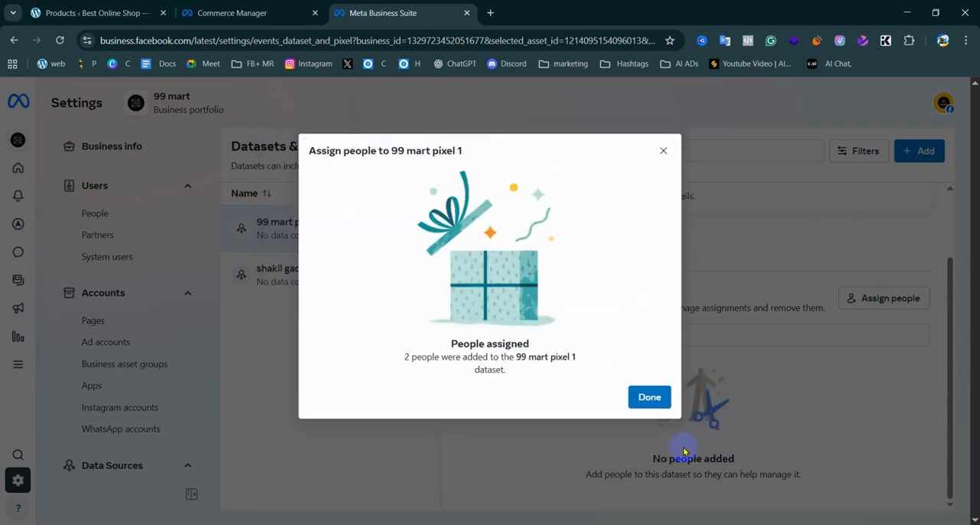
pyautogui.click(648, 397)
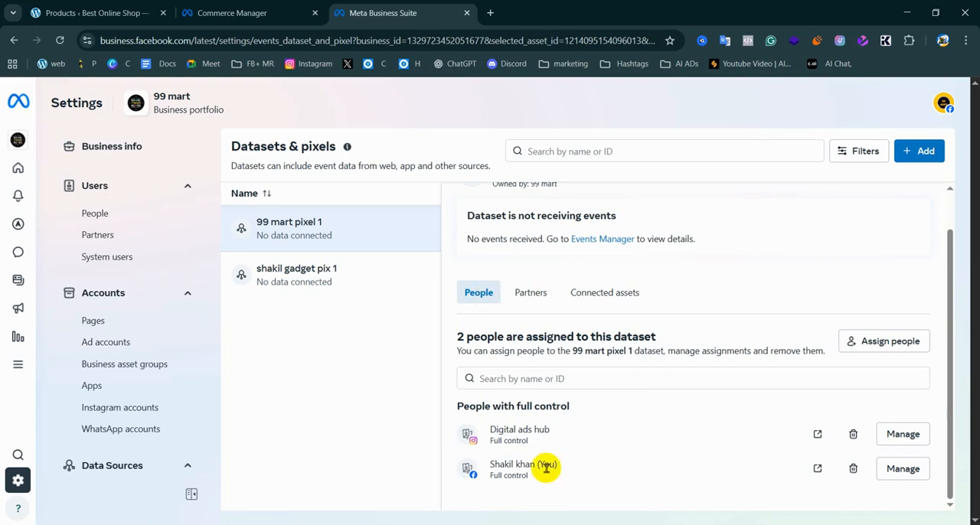
pyautogui.moveTo(459, 337); pyautogui.dragTo(659, 337)
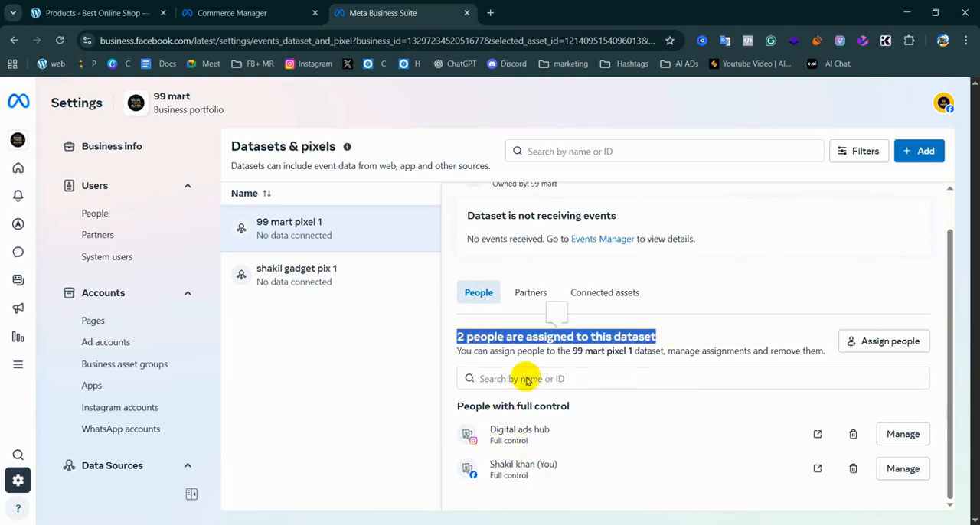
pyautogui.click(344, 406)
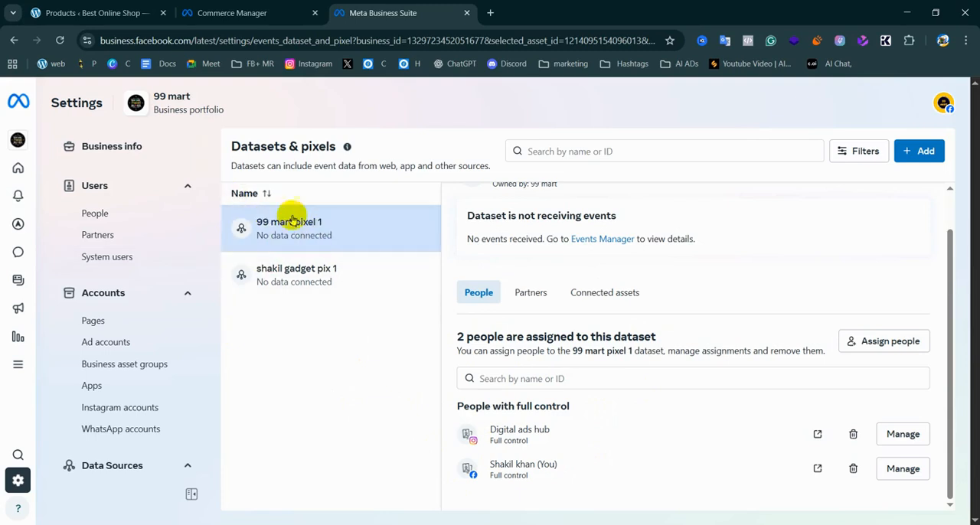
# Switch to Commerce Manager, reload the available pixels, and choose 99 mart pixel 1 for adding items to the catalog
pyautogui.click(260, 11)
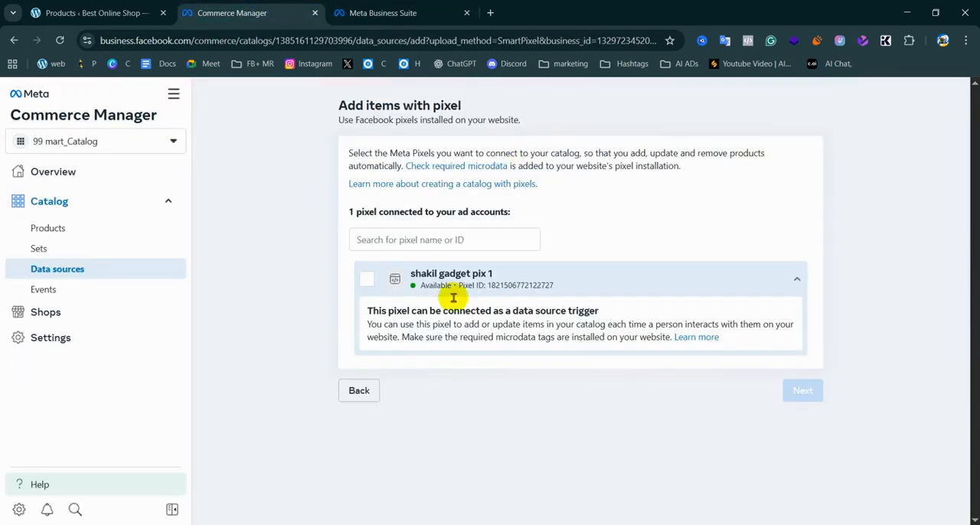
pyautogui.click(61, 40)
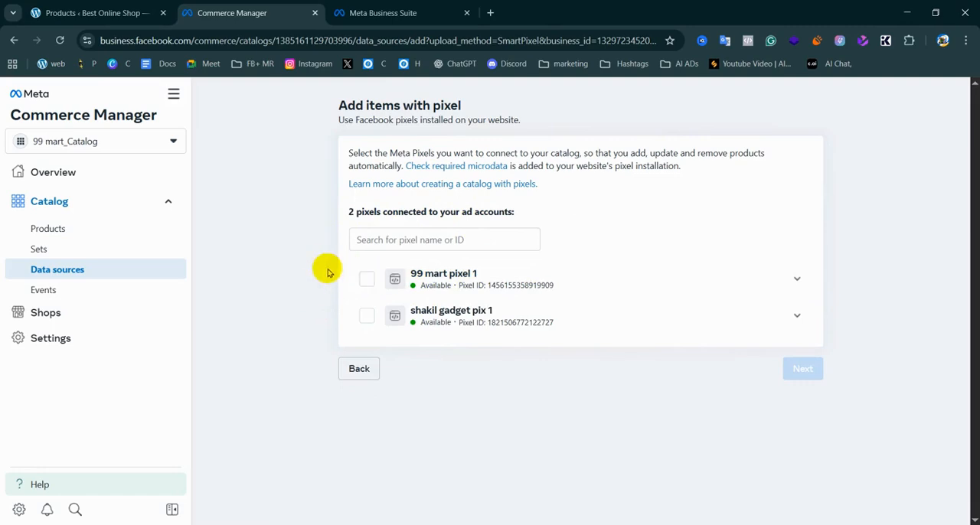
pyautogui.click(365, 280)
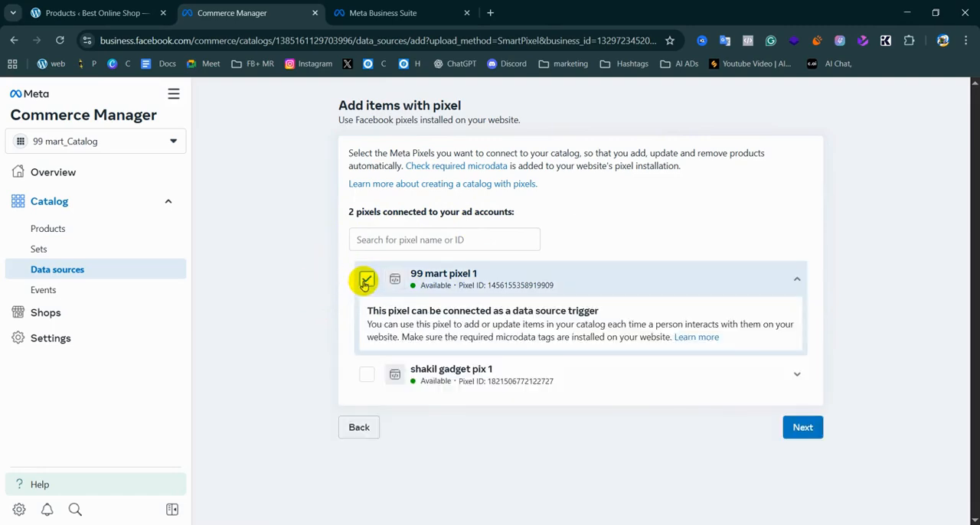
pyautogui.click(804, 428)
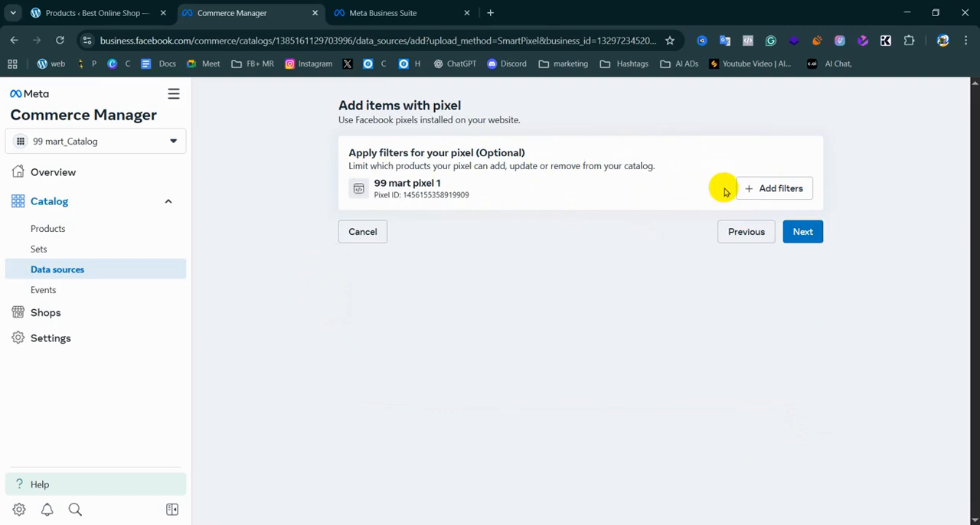
# Check the optional locale filter for 99 mart pixel 1 and continue without adding any filters
pyautogui.click(779, 190)
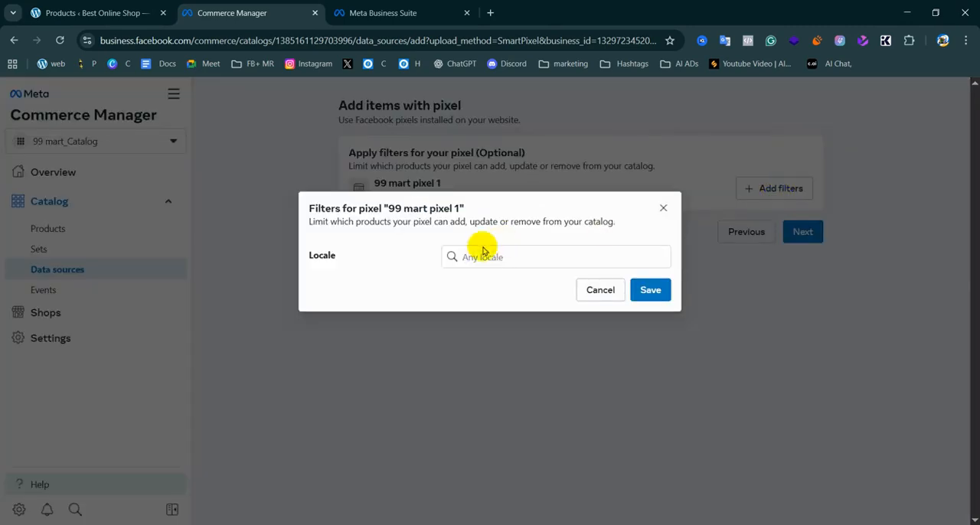
pyautogui.click(592, 291)
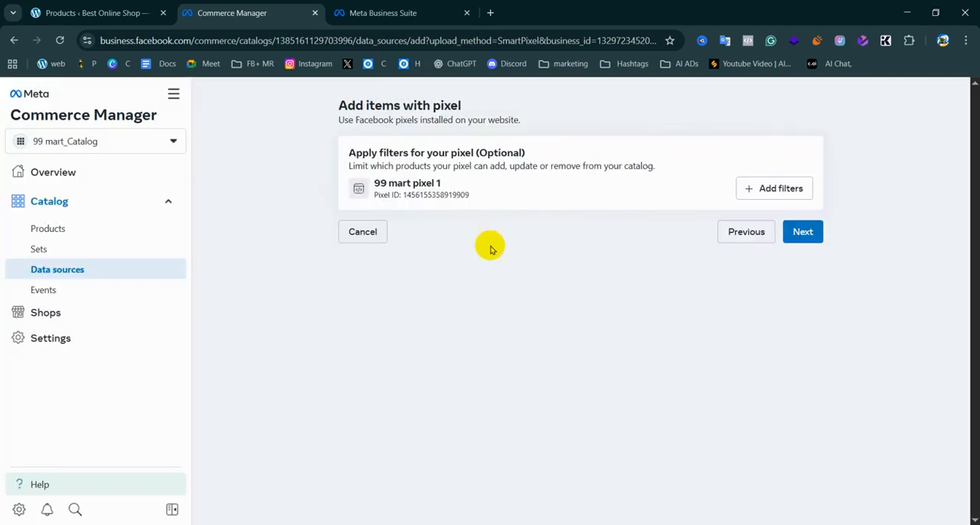
pyautogui.click(805, 233)
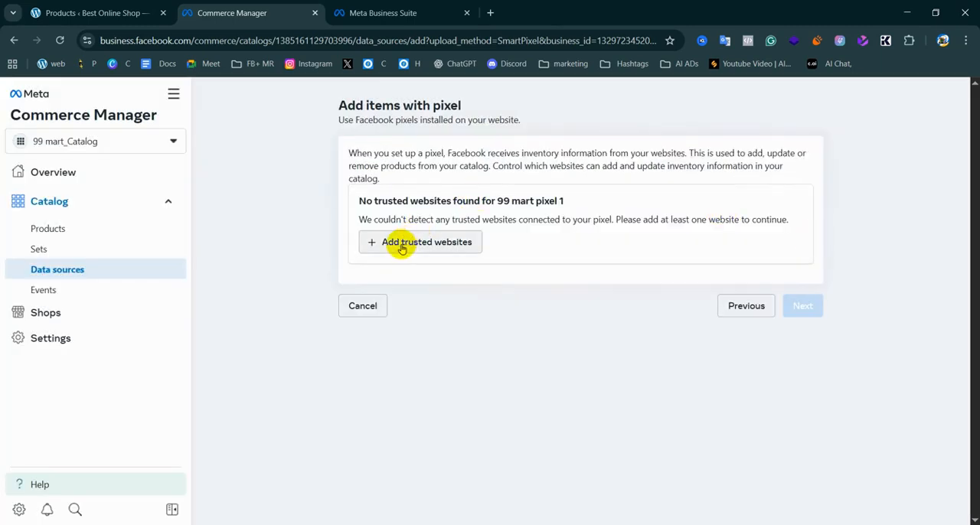
# Examine the trusted websites requirement for 99 mart pixel 1 and open the form for entering trusted websites
pyautogui.moveTo(351, 196); pyautogui.dragTo(551, 223)
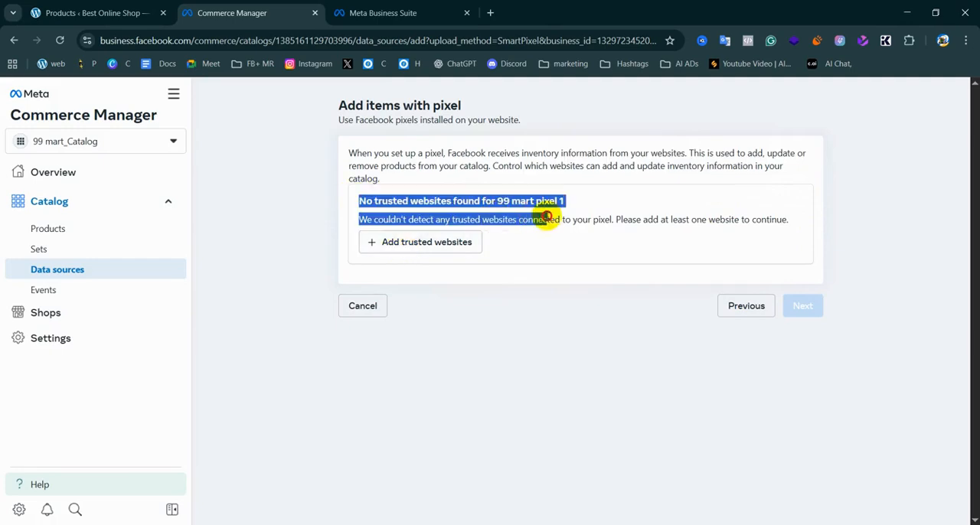
pyautogui.click(606, 197)
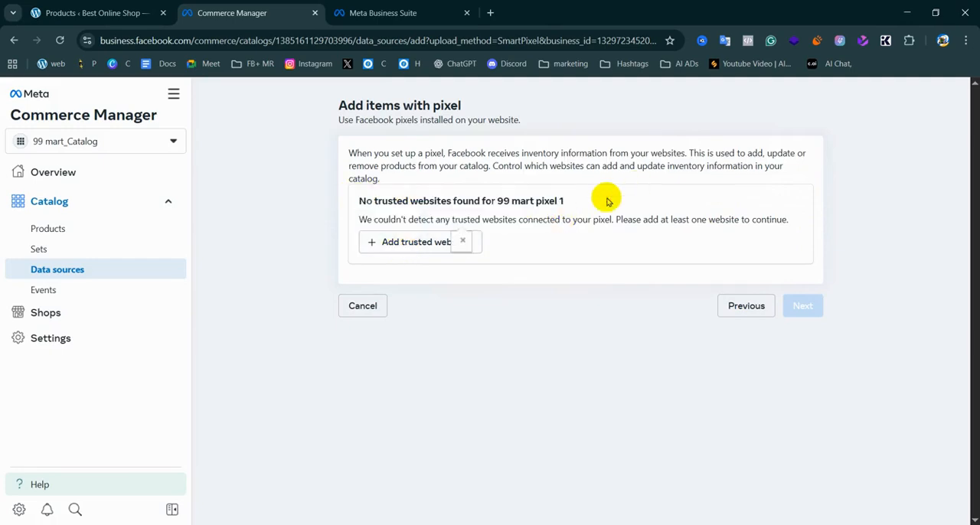
pyautogui.click(677, 340)
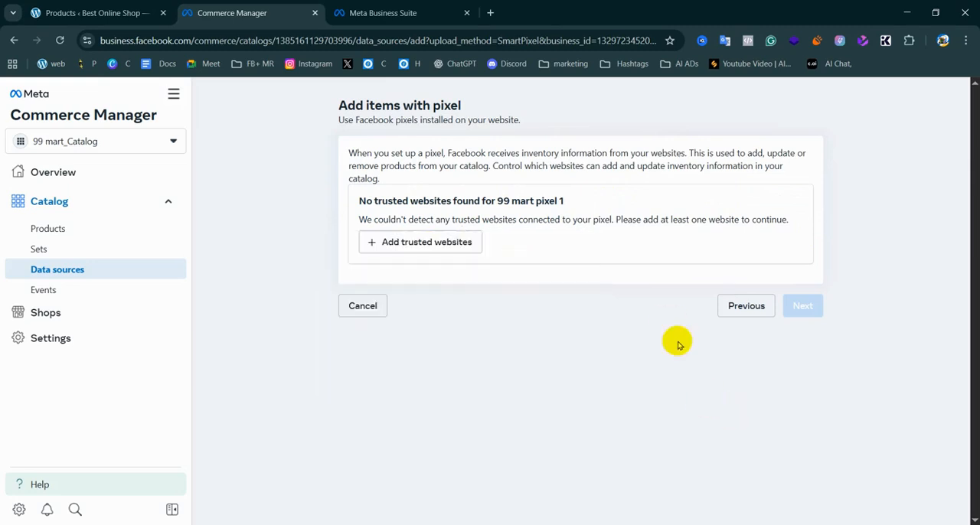
pyautogui.click(426, 244)
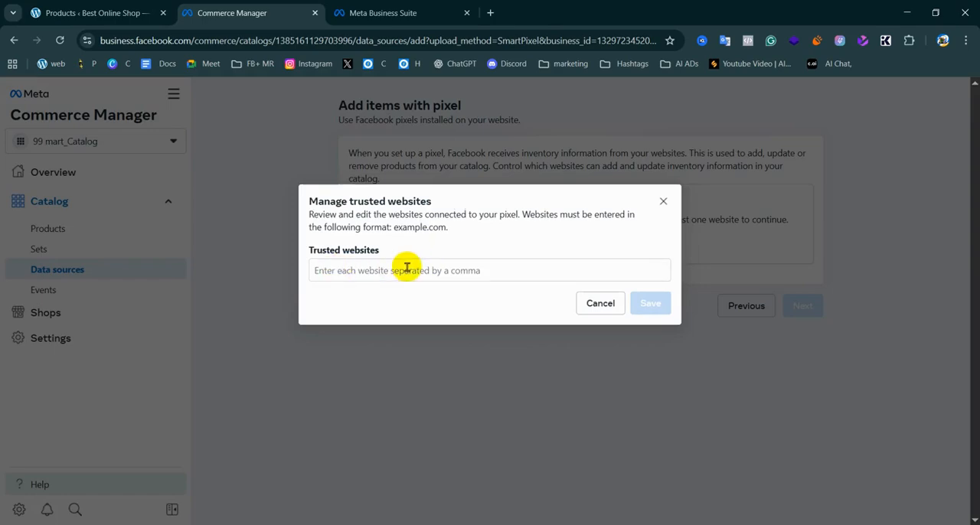
pyautogui.click(344, 270)
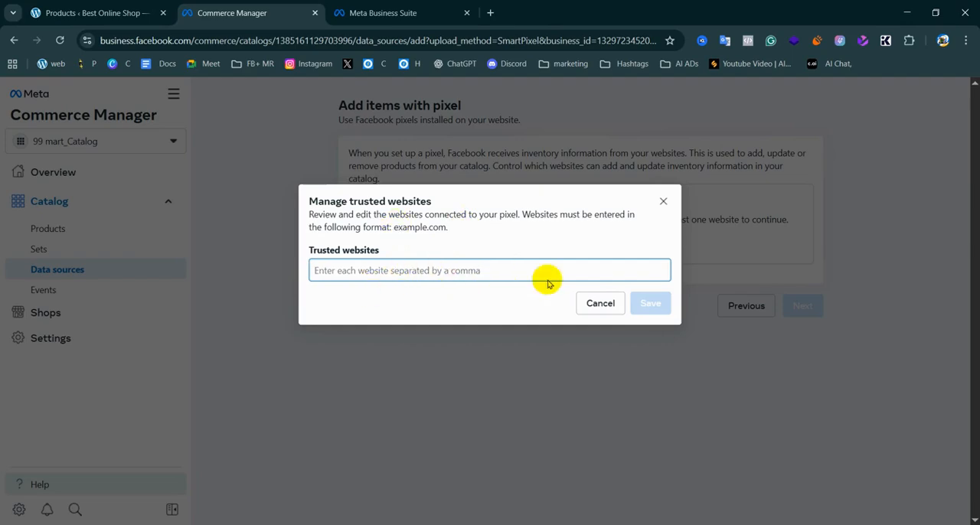
# Switch to the WordPress products page and copy the shop's domain, dev-khakils-shop.pantheonsite.io, from its web address
pyautogui.click(86, 9)
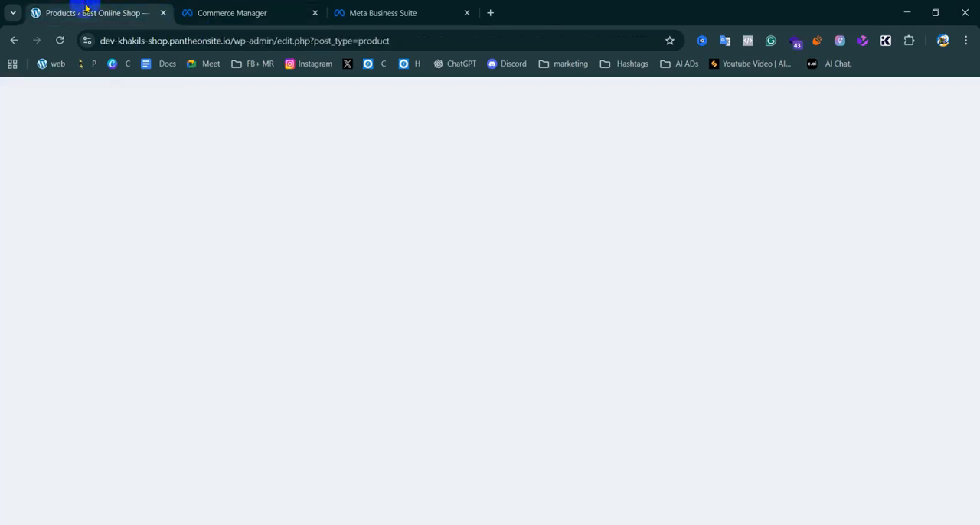
pyautogui.click(115, 42)
pyautogui.click(108, 40)
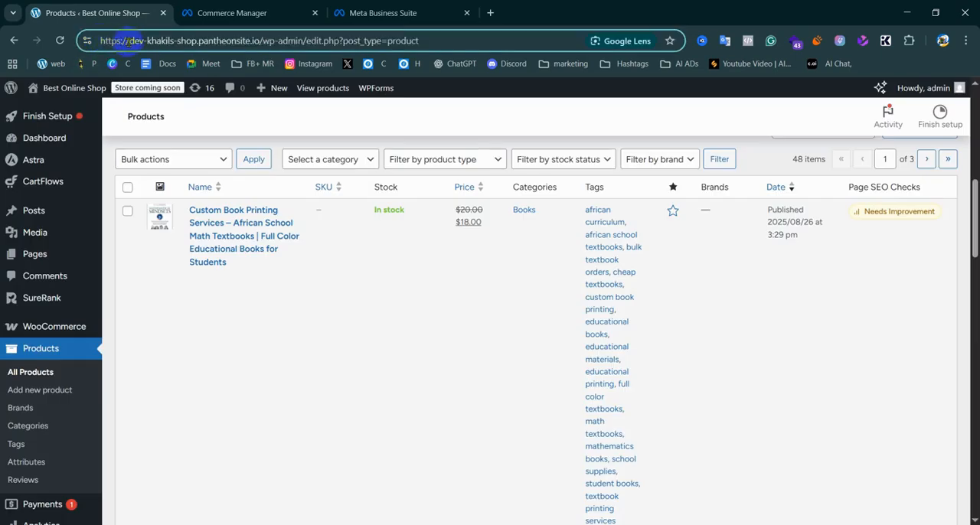
pyautogui.moveTo(128, 42); pyautogui.dragTo(209, 43)
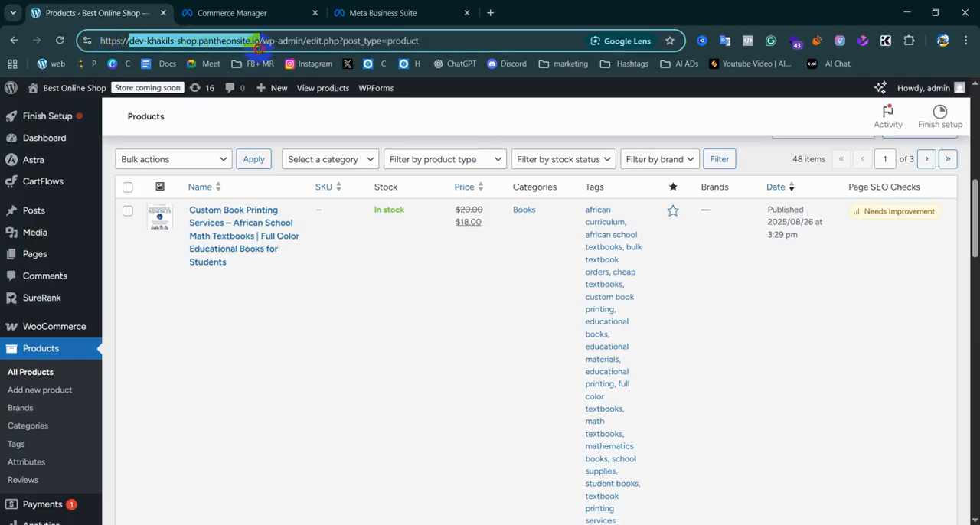
pyautogui.rightClick(219, 39)
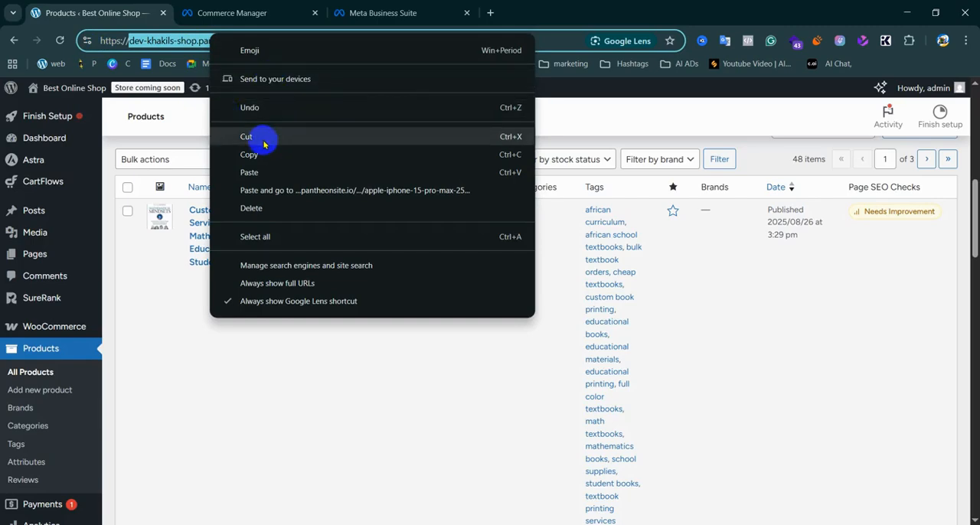
pyautogui.click(256, 155)
# Return to Commerce Manager and save dev-khakils-shop.pantheonsite.io as a trusted website for 99 mart pixel 1
pyautogui.click(281, 10)
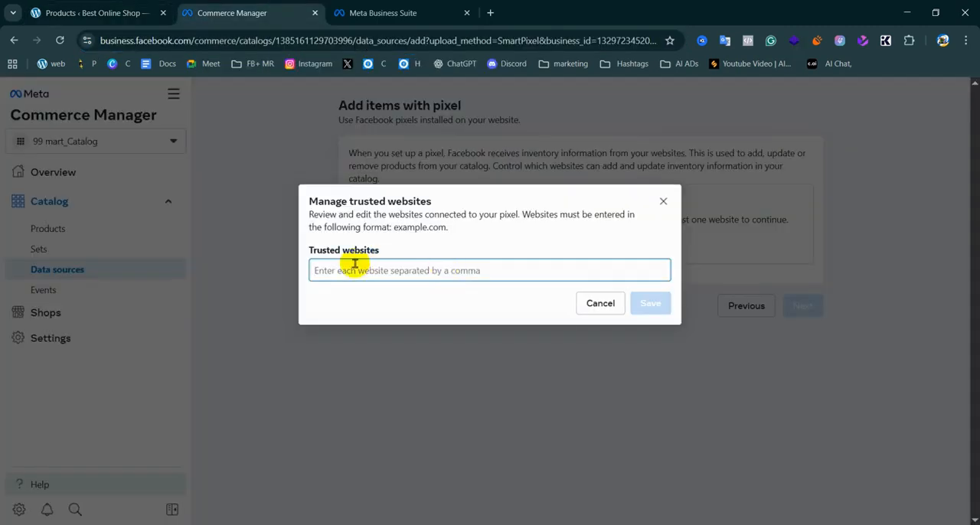
pyautogui.moveTo(448, 228); pyautogui.dragTo(398, 228)
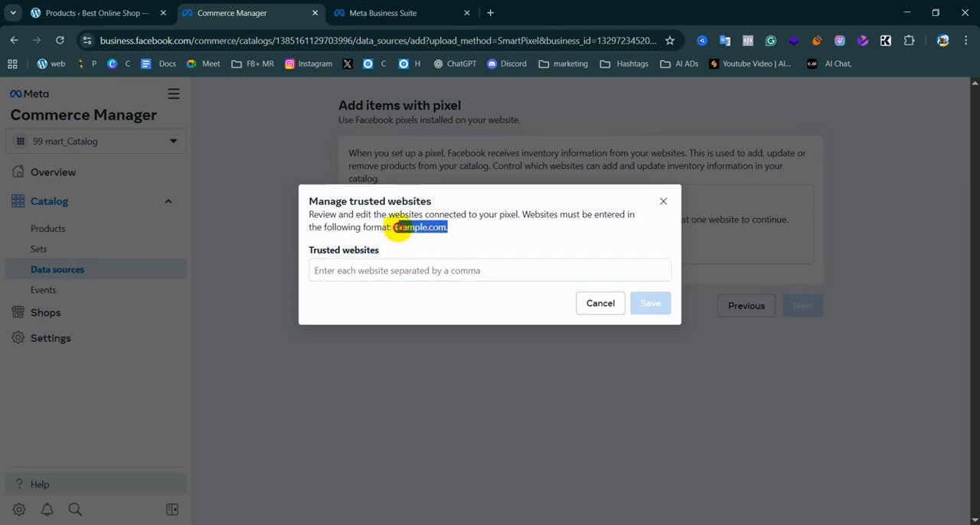
pyautogui.click(337, 269)
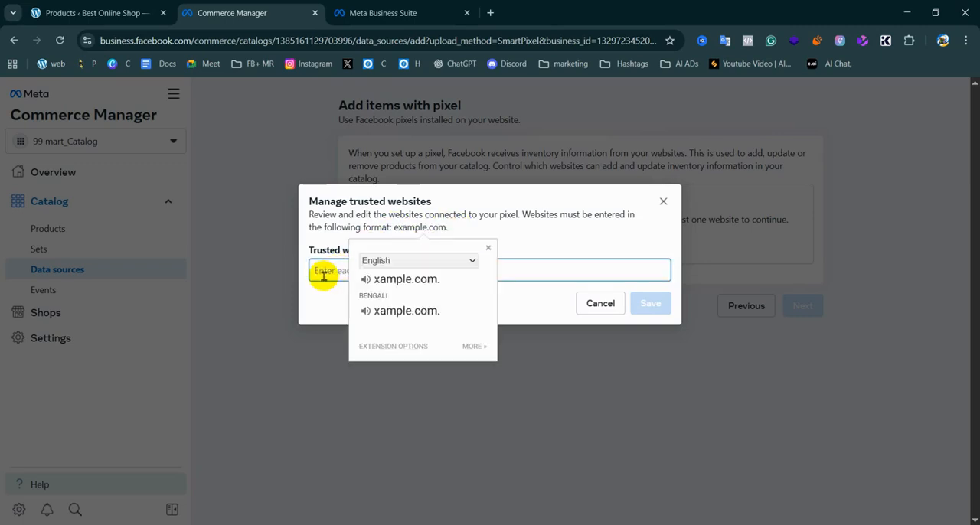
pyautogui.click(284, 352)
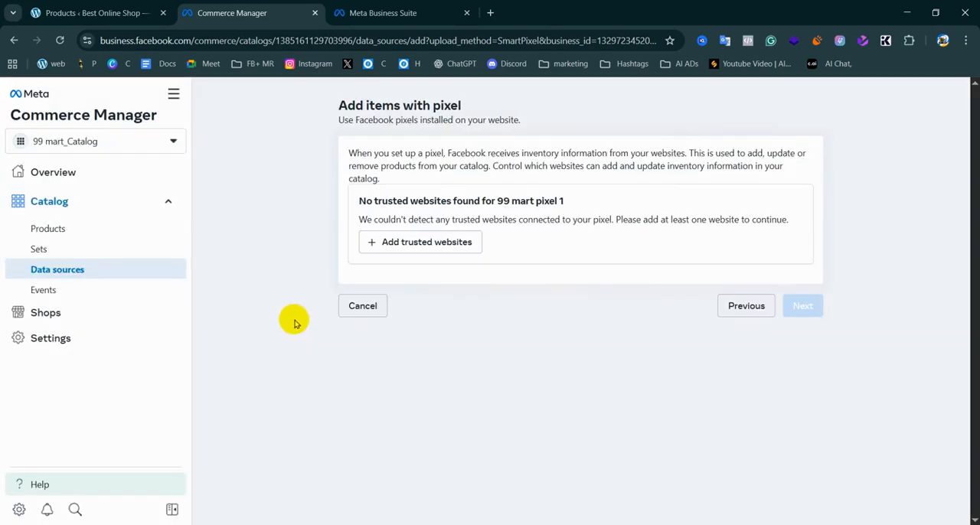
pyautogui.click(420, 242)
pyautogui.click(373, 276)
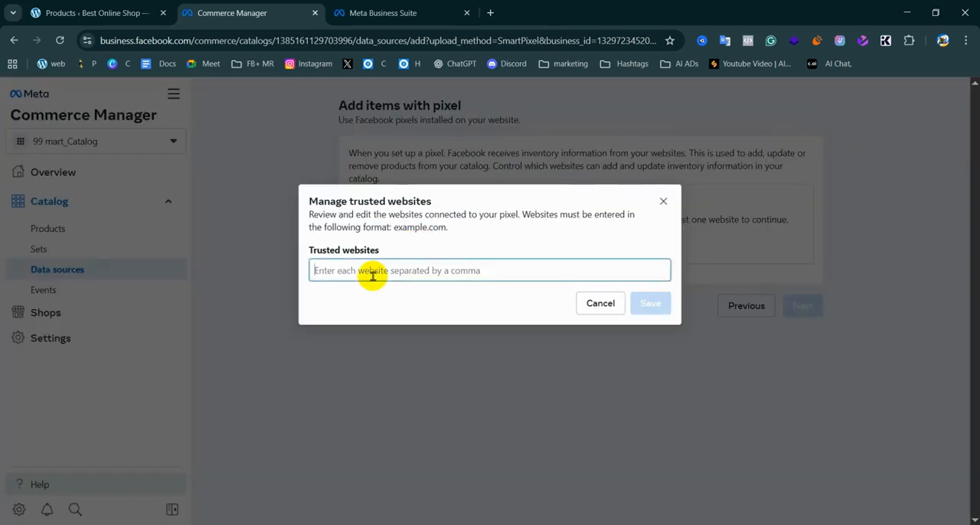
pyautogui.press('Return')
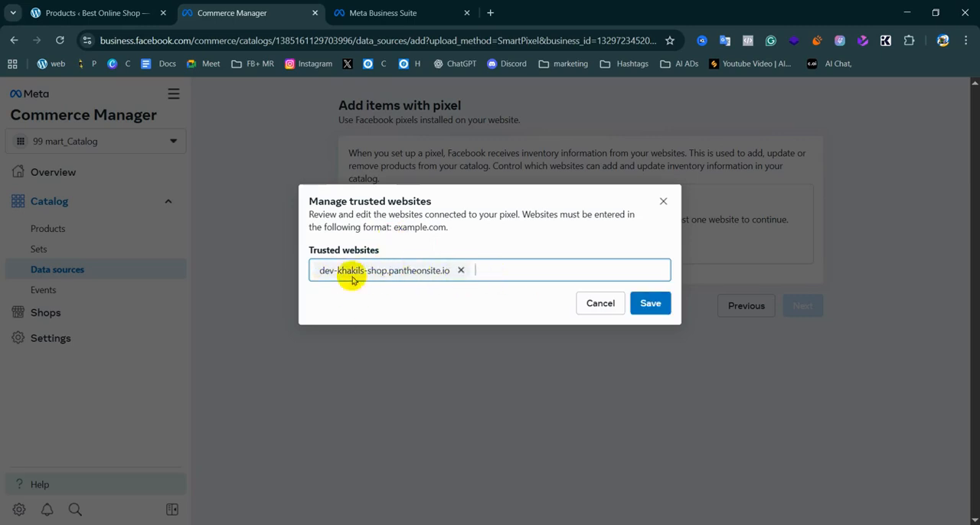
pyautogui.click(650, 304)
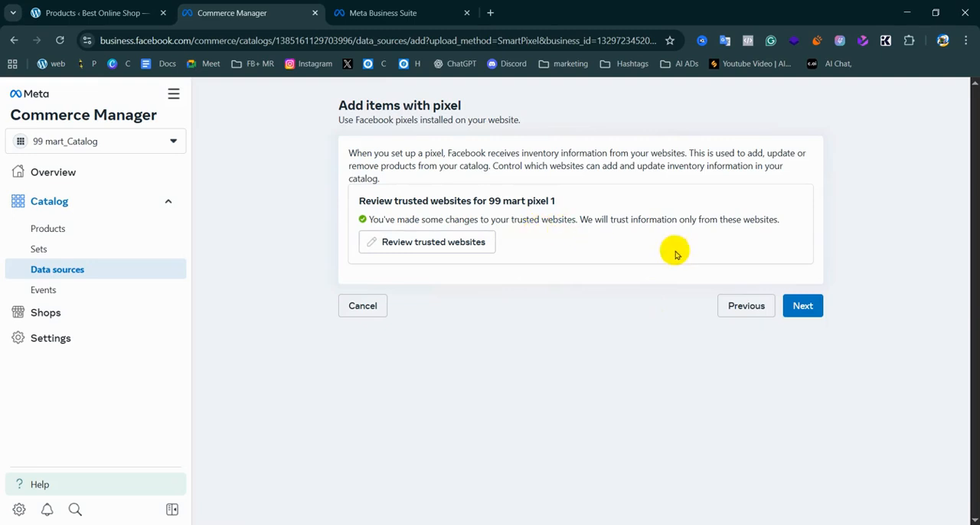
# Continue past the trusted websites, choose USD – US Dollars as default currency for 99 mart pixel 1, and complete the pixel setup
pyautogui.click(804, 306)
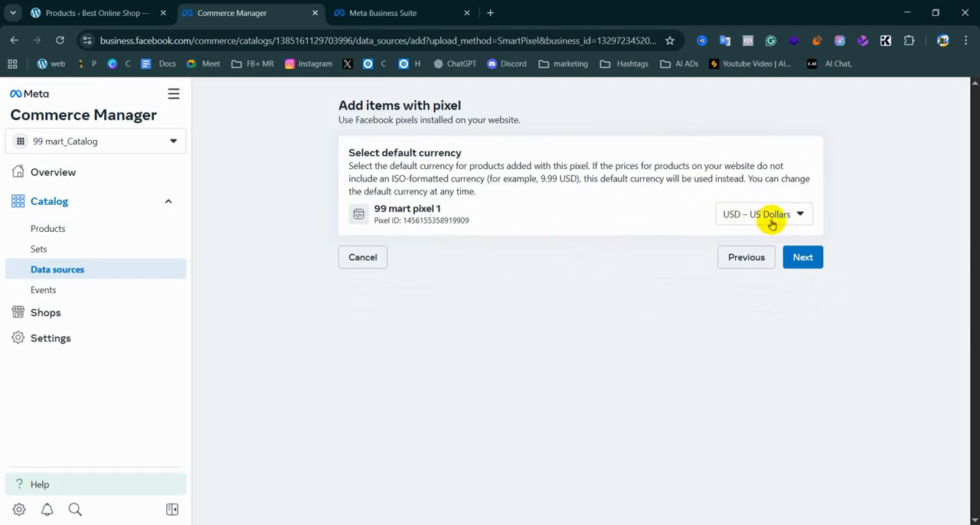
pyautogui.moveTo(347, 167); pyautogui.dragTo(566, 165)
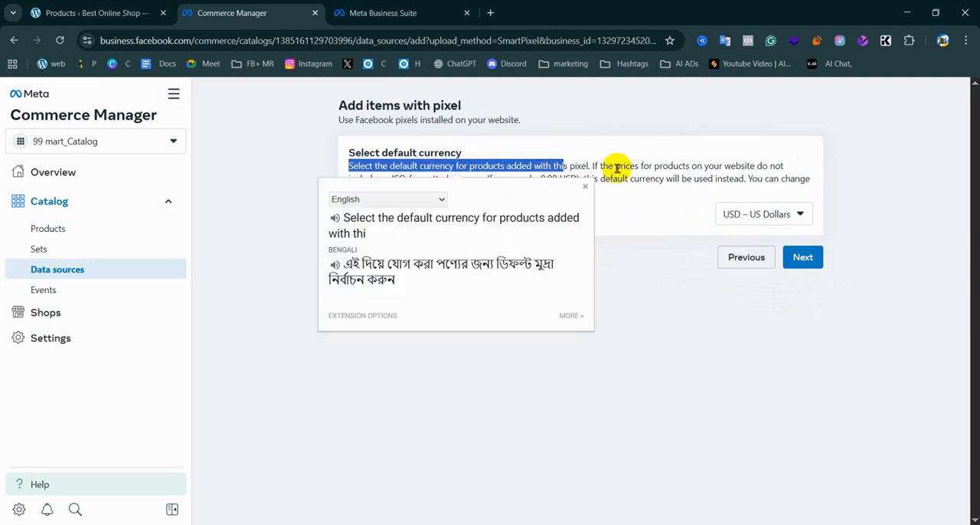
pyautogui.click(596, 167)
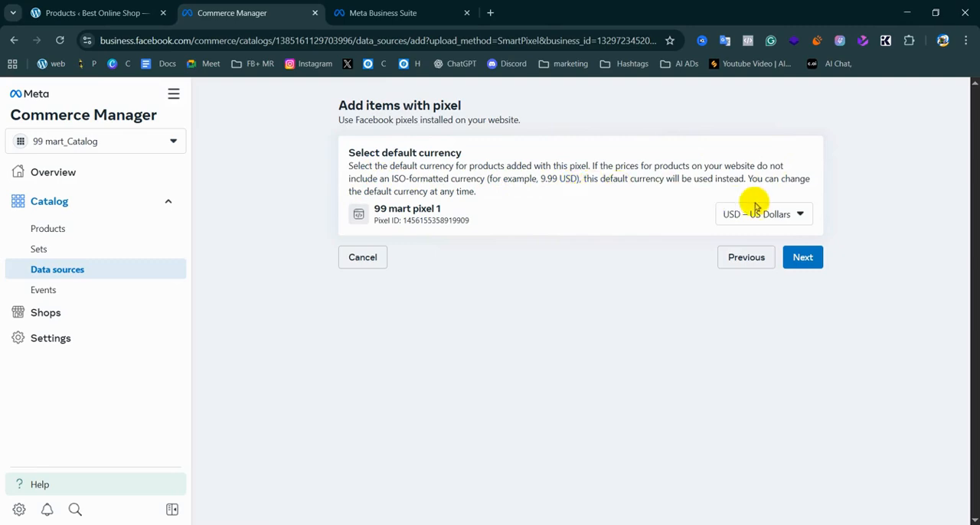
pyautogui.click(776, 215)
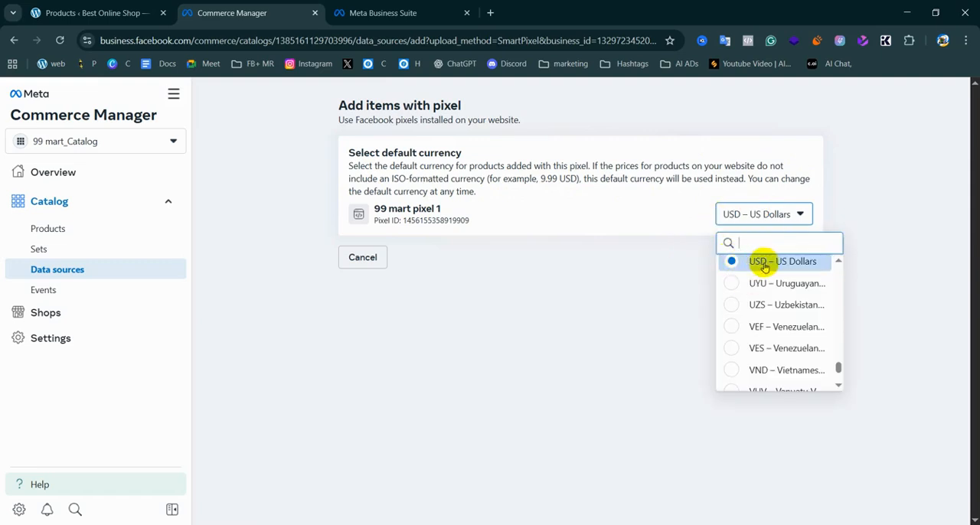
pyautogui.click(766, 264)
pyautogui.click(802, 258)
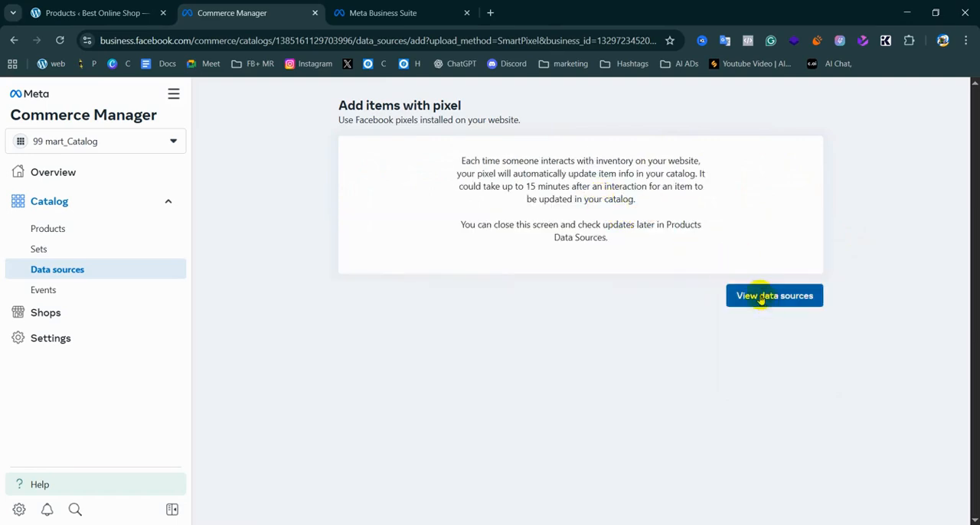
# Read the notice explaining how and when the pixel updates item information in the catalog
pyautogui.moveTo(462, 163); pyautogui.dragTo(587, 176)
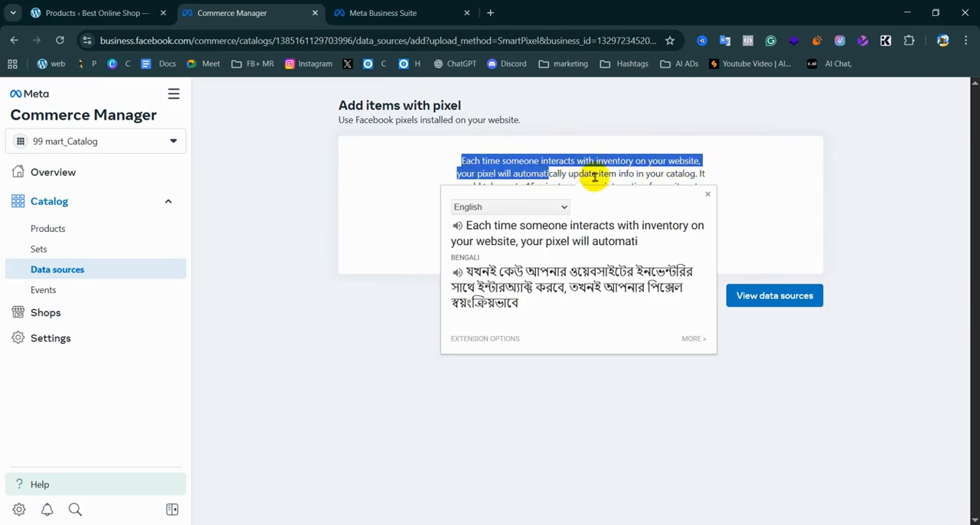
pyautogui.click(670, 176)
pyautogui.moveTo(514, 188); pyautogui.dragTo(635, 199)
pyautogui.moveTo(526, 187); pyautogui.dragTo(637, 201)
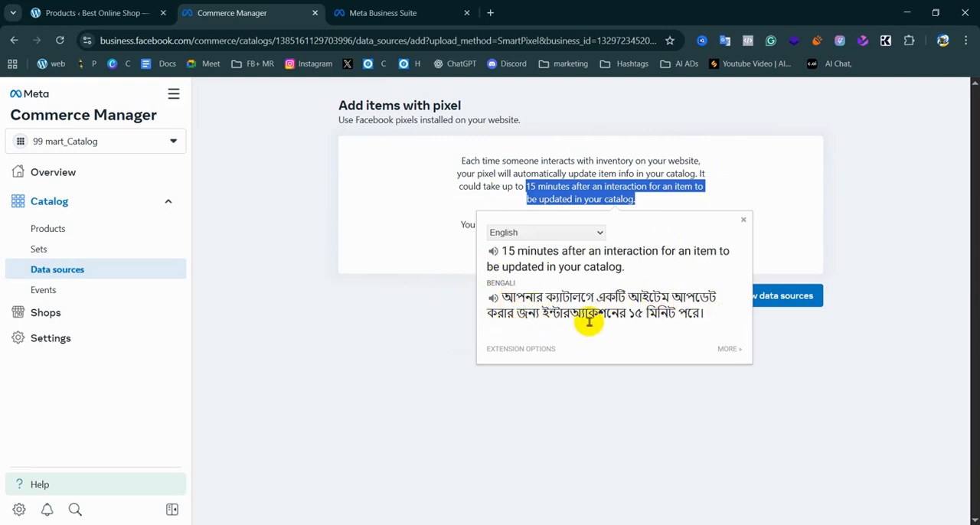
pyautogui.click(468, 155)
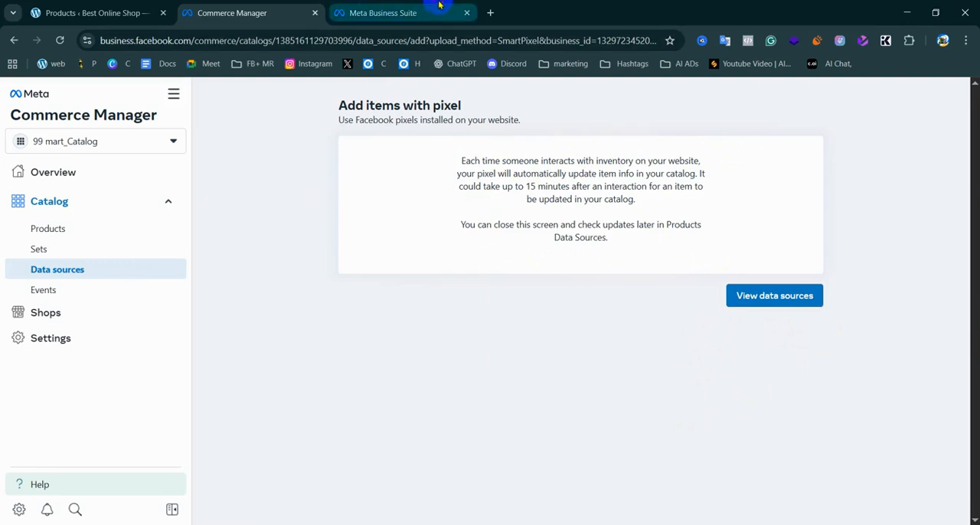
# Check the 99 mart pixel 1 dataset in Meta Business Suite and the shop's products page in WordPress
pyautogui.click(383, 13)
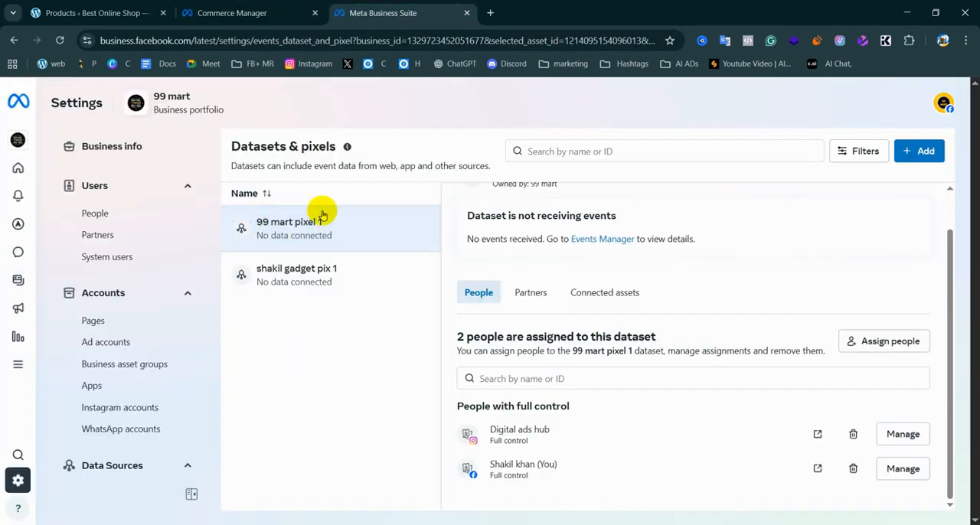
pyautogui.click(99, 12)
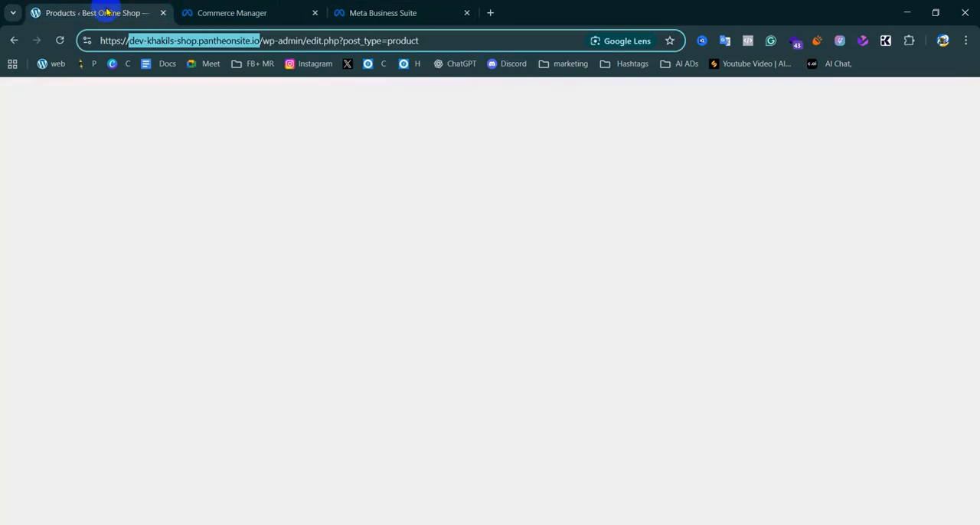
pyautogui.scroll(-4, 66, 397)
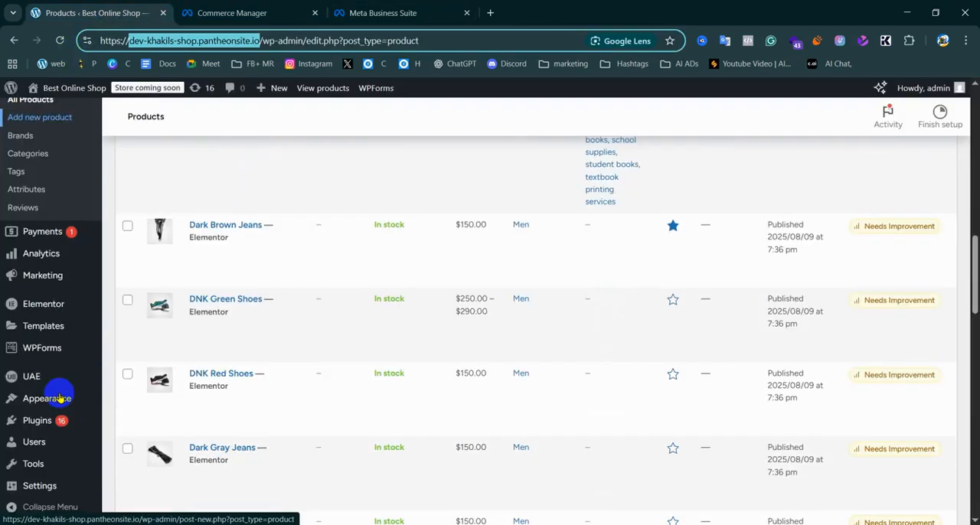
pyautogui.moveTo(64, 397)
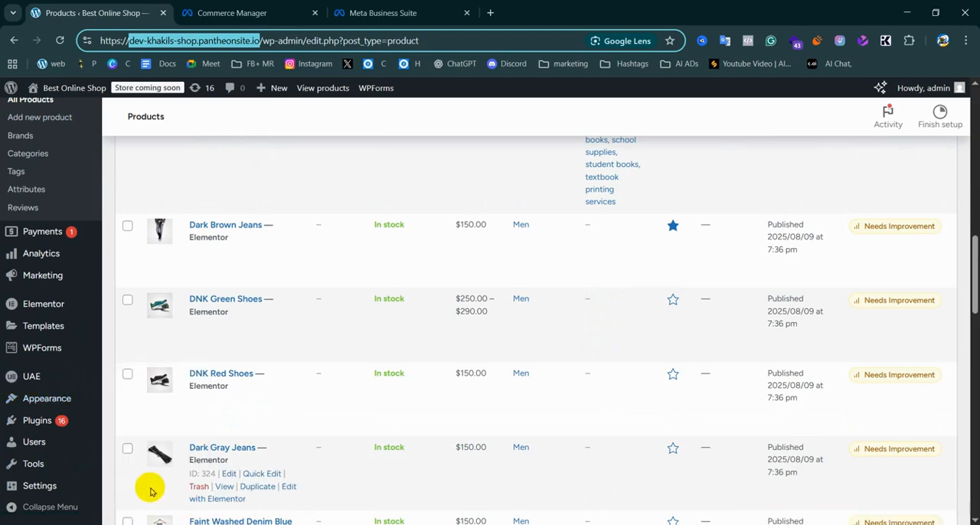
pyautogui.click(417, 6)
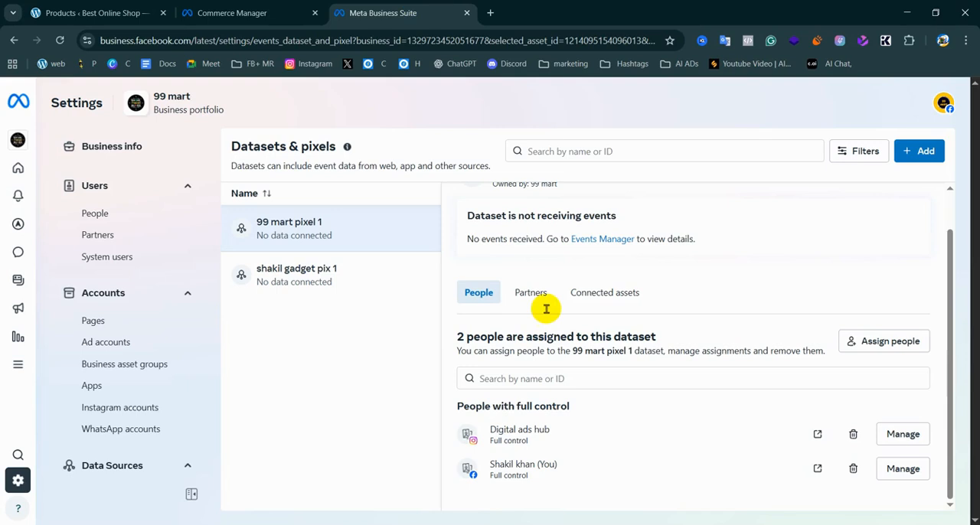
# Return to Commerce Manager and open 99 mart pixel 1 in the catalog's data sources to review its status, statistics and errors
pyautogui.click(285, 9)
pyautogui.moveTo(296, 6); pyautogui.dragTo(427, 6)
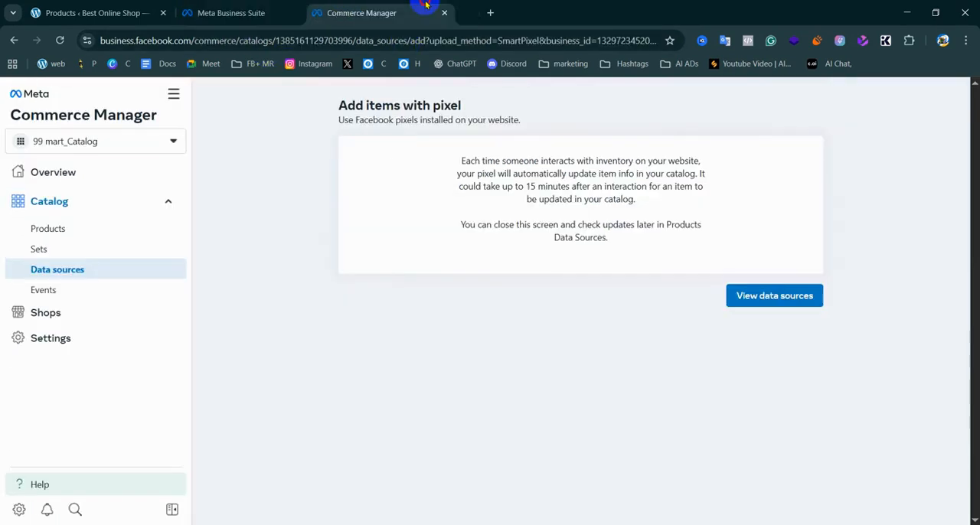
pyautogui.click(787, 296)
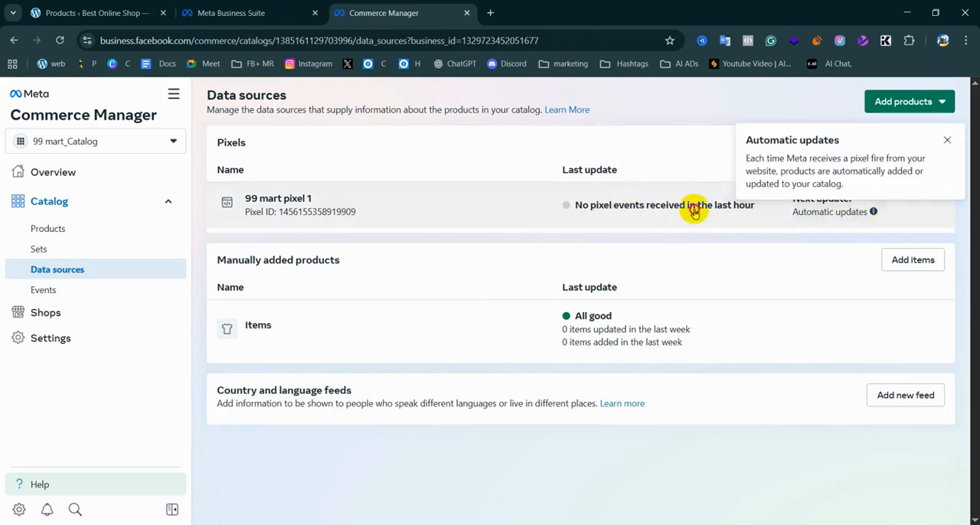
pyautogui.click(831, 212)
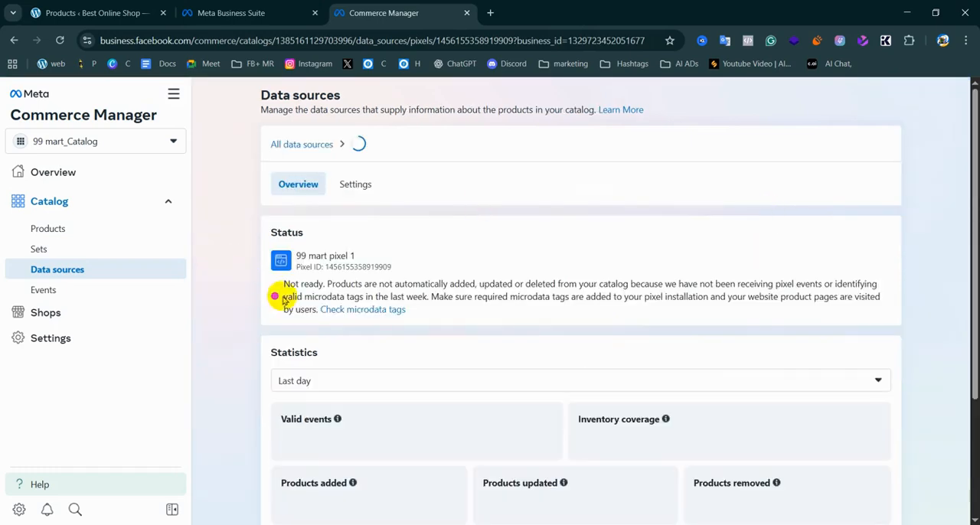
pyautogui.scroll(-3, 408, 383)
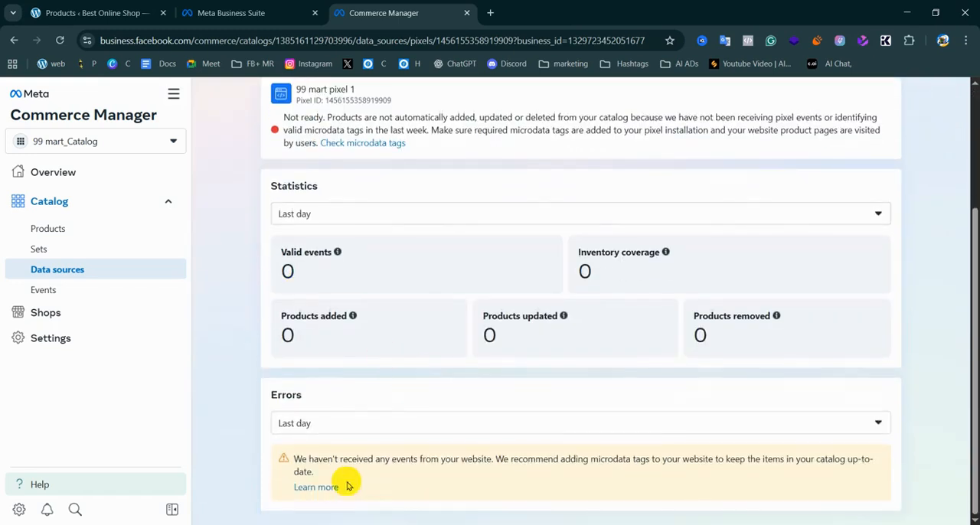
pyautogui.scroll(3, 346, 292)
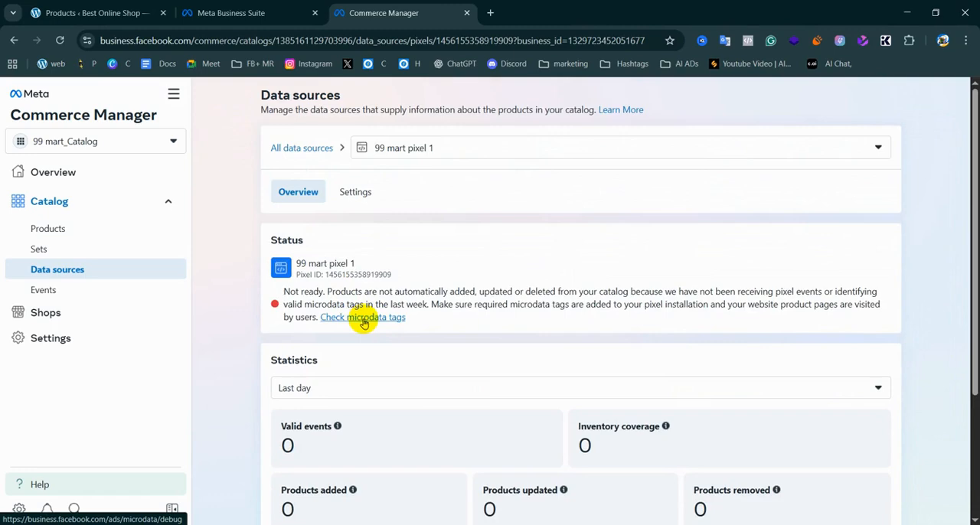
# Examine the settings of 99 mart pixel 1, from pixel updates and default currency to filters, trusted websites and disconnecting the data source
pyautogui.click(365, 197)
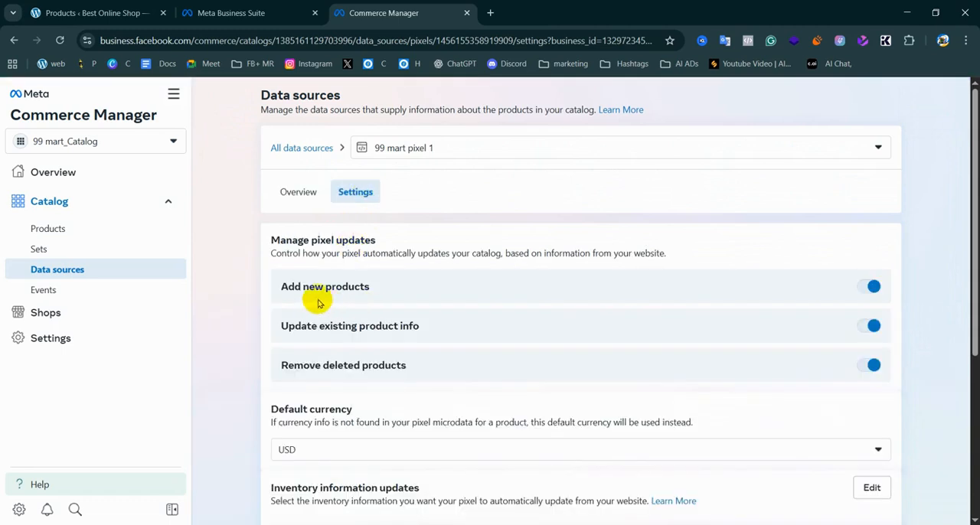
pyautogui.scroll(-1, 301, 372)
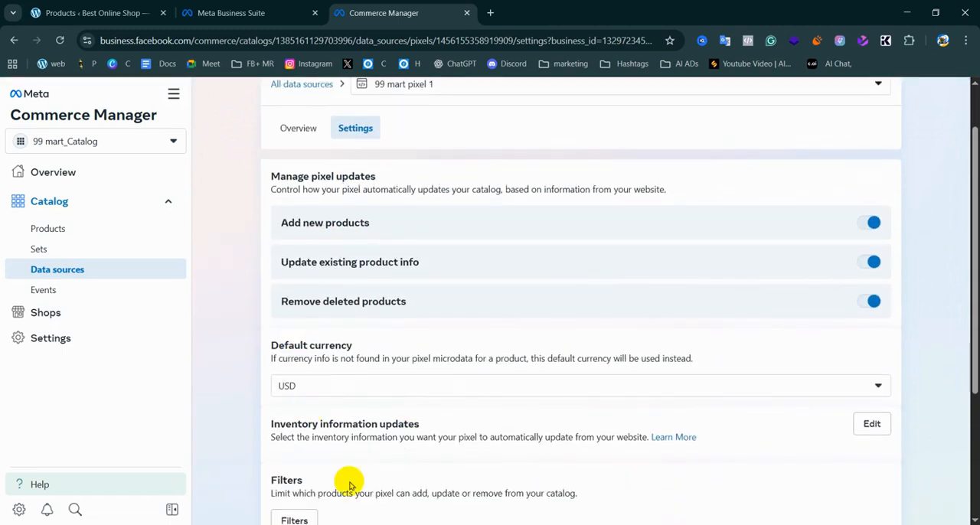
pyautogui.scroll(-3, 348, 480)
pyautogui.scroll(-1, 363, 500)
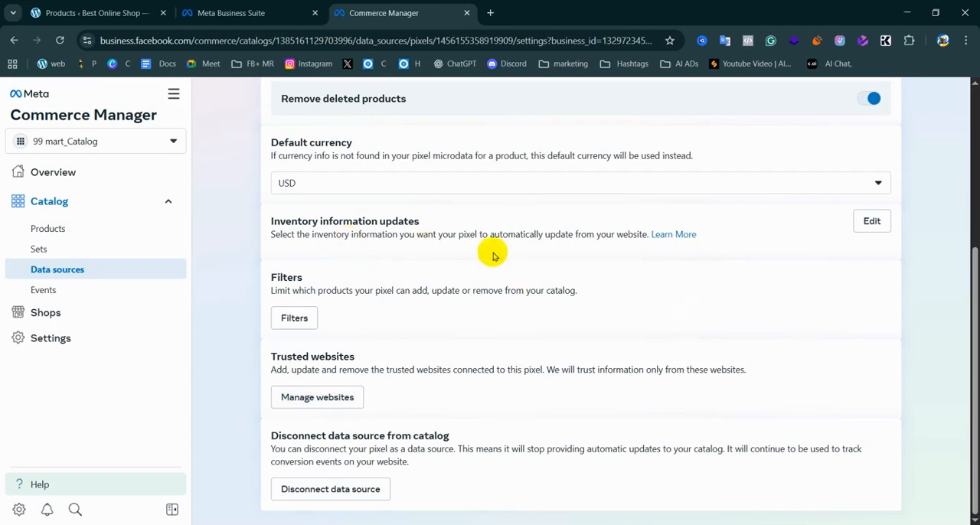
pyautogui.scroll(2, 459, 252)
pyautogui.scroll(2, 493, 255)
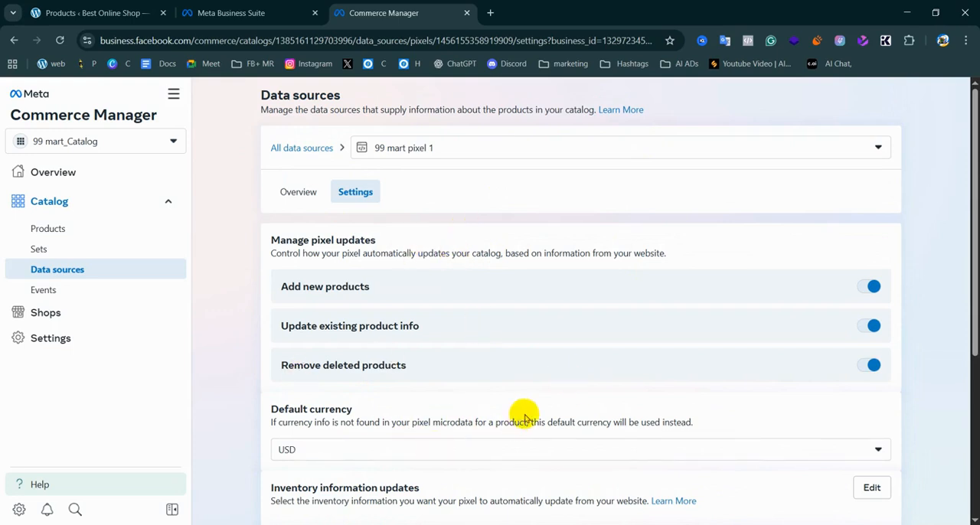
pyautogui.scroll(-3, 521, 417)
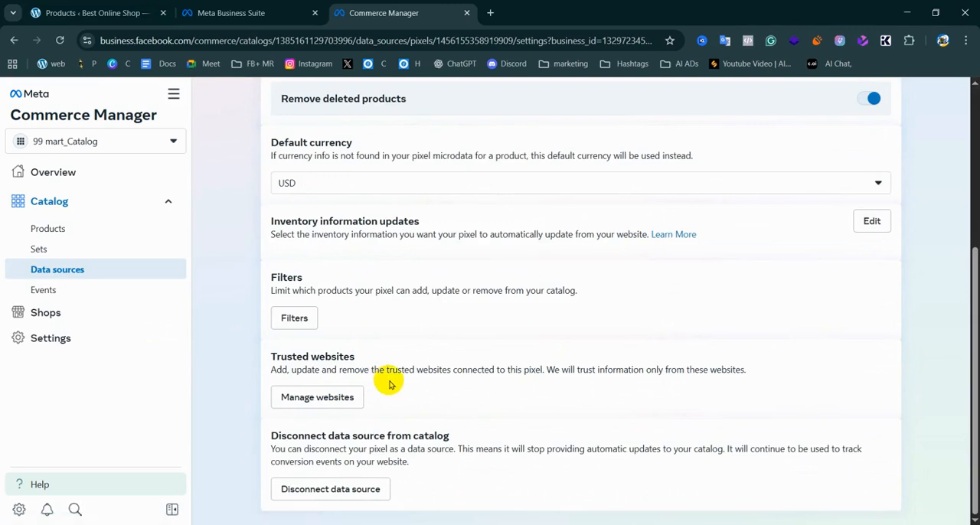
pyautogui.moveTo(267, 448); pyautogui.dragTo(525, 464)
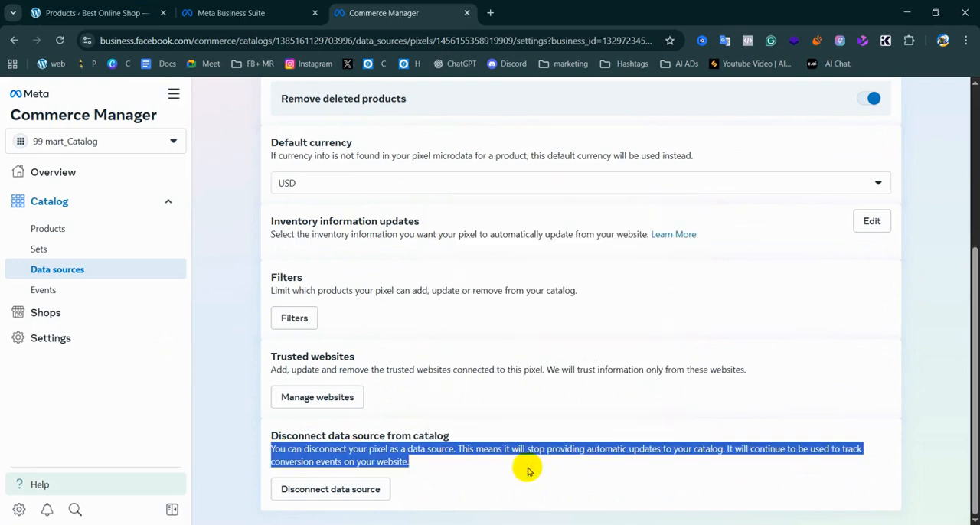
pyautogui.click(525, 464)
# Look through the shop's product list and admin options in WordPress, and consult the product upload methods in the Google Docs notes
pyautogui.click(95, 12)
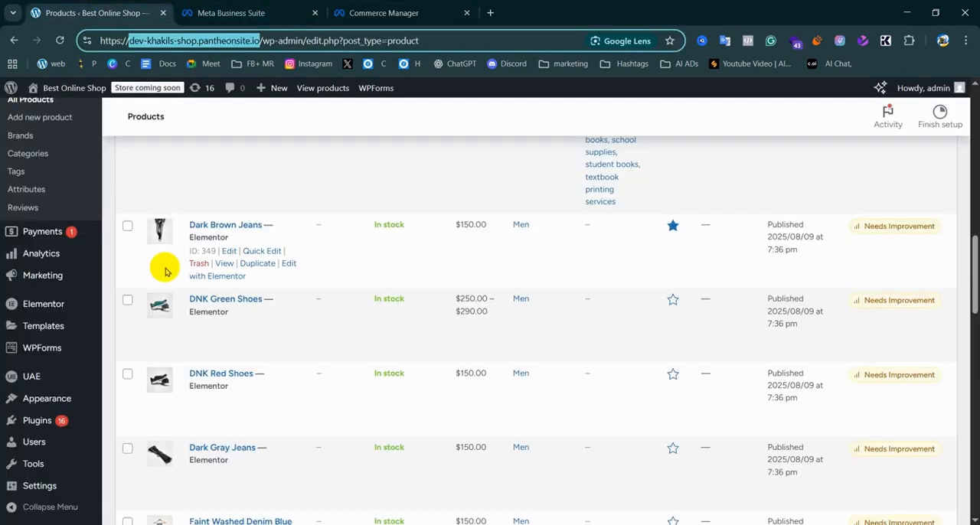
pyautogui.scroll(-6, 61, 422)
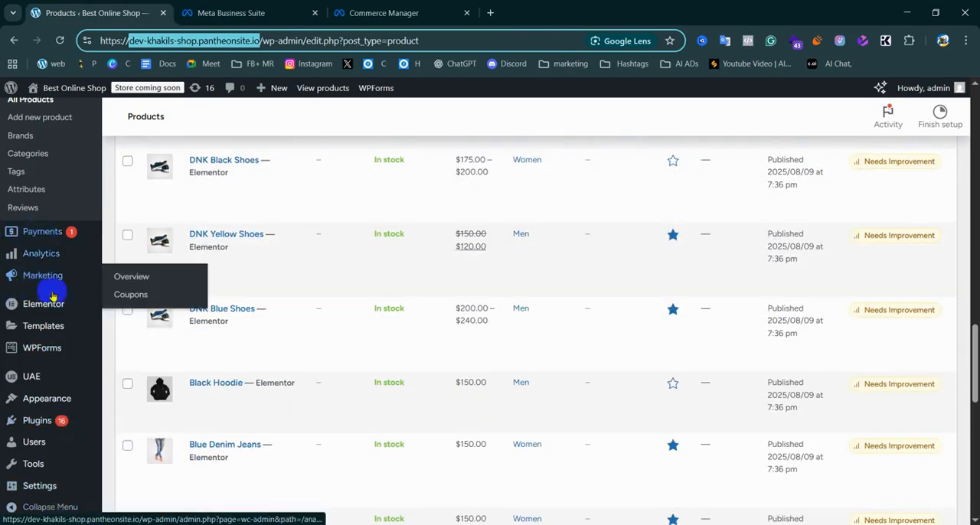
pyautogui.scroll(-5, 46, 475)
pyautogui.scroll(-2, 47, 497)
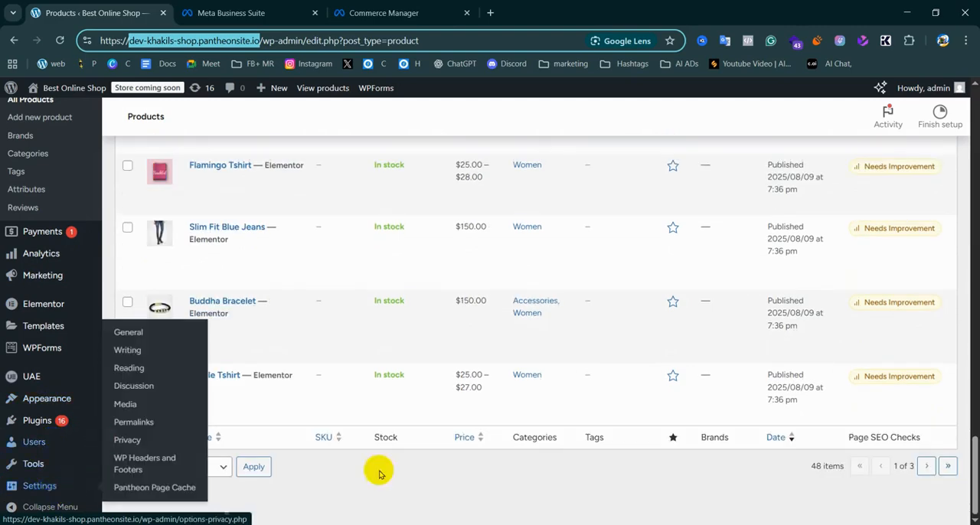
pyautogui.scroll(10, 73, 420)
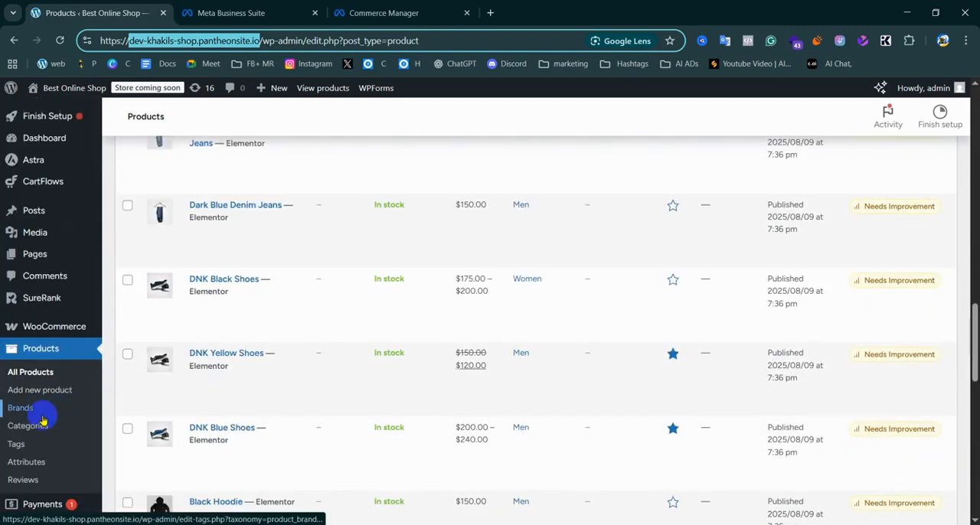
pyautogui.scroll(-5, 29, 314)
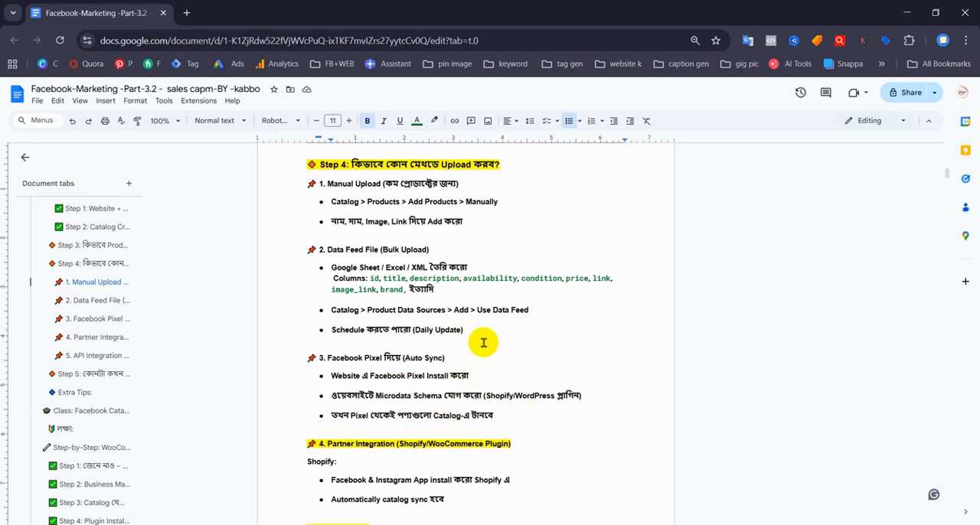
pyautogui.scroll(-3, 403, 390)
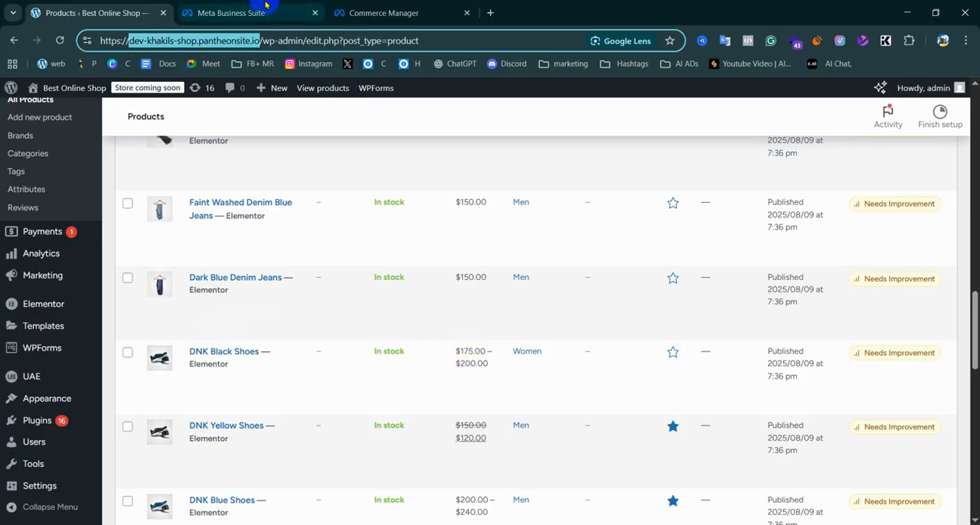
# Return to Commerce Manager and open the product list of 99 mart_Catalog
pyautogui.click(383, 12)
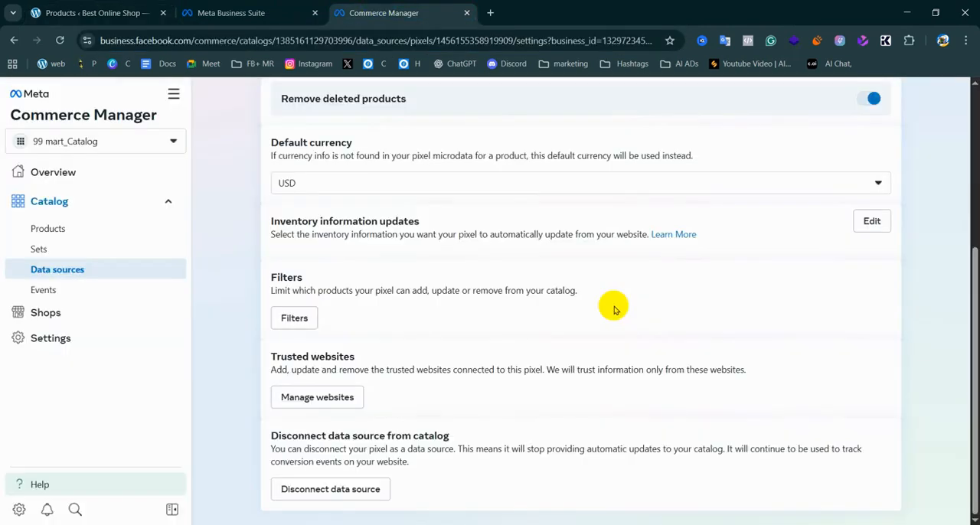
pyautogui.scroll(4, 110, 202)
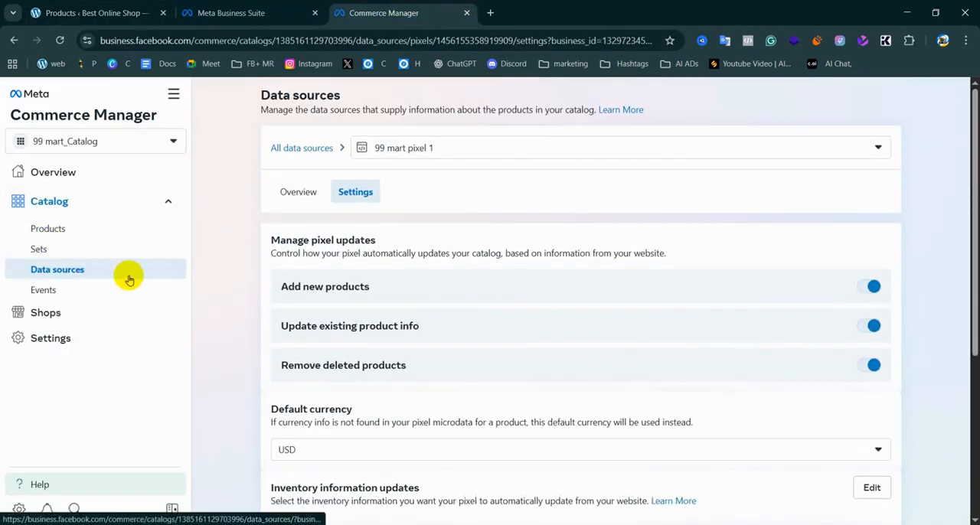
pyautogui.click(48, 229)
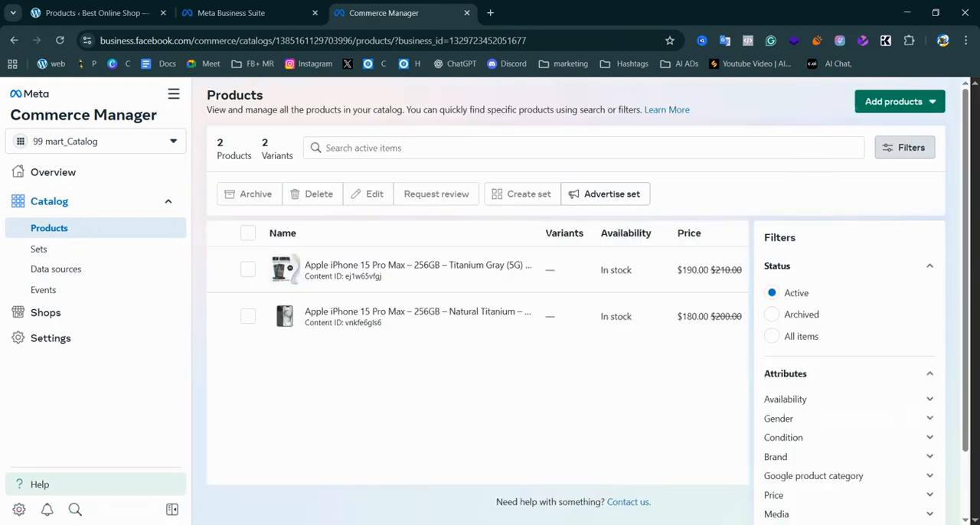
# Switch to the Google Docs notes and read the Partner Integration section on Shopify and the Facebook for WooCommerce plugin
pyautogui.click(459, 524)
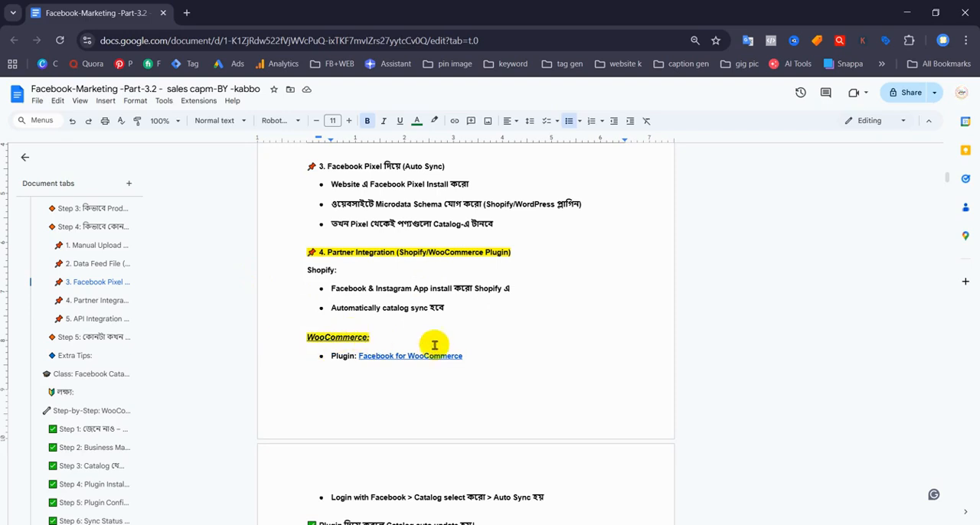
pyautogui.scroll(-1, 417, 362)
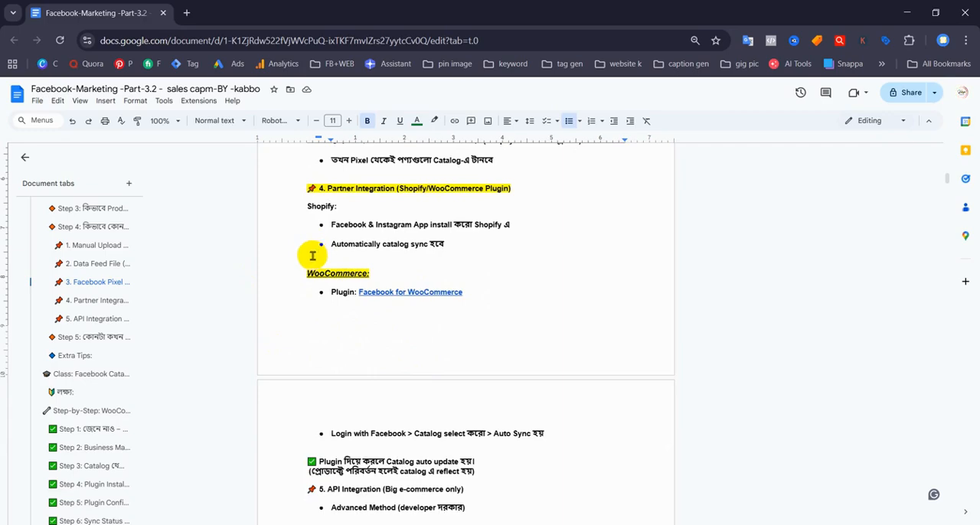
# Insert blank lines below the Shopify notes so the WooCommerce section starts on the next page
pyautogui.click(473, 245)
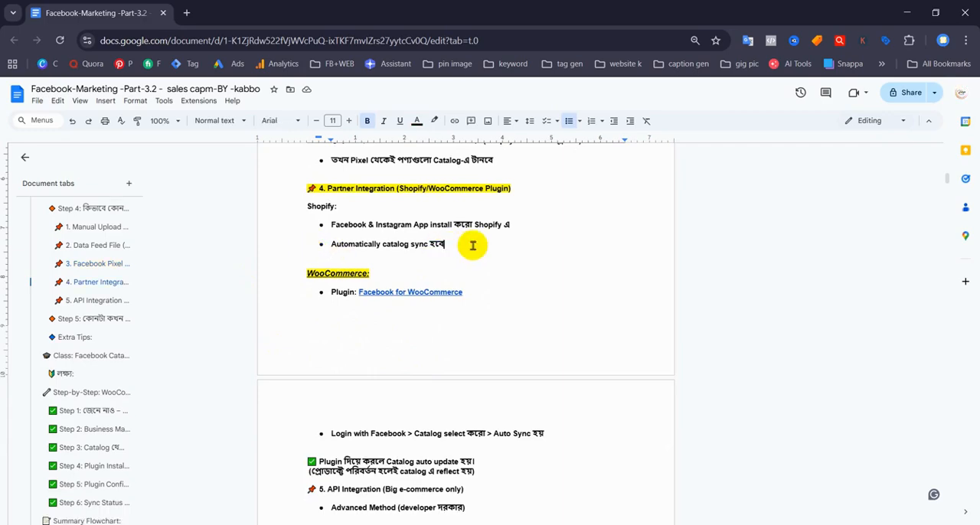
pyautogui.hotkey('shift', 'Return')
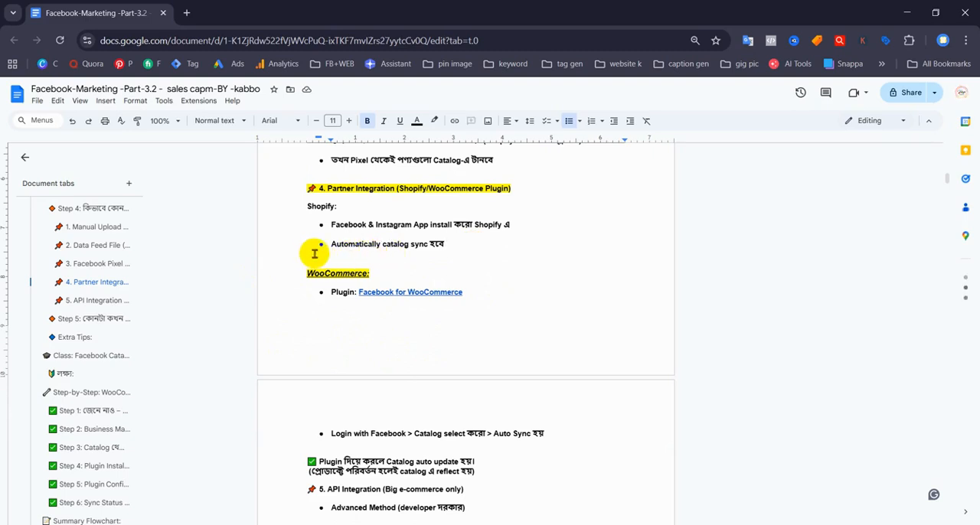
pyautogui.press('Return')
pyautogui.press('Return')
pyautogui.press('Return')
pyautogui.press('Return')
pyautogui.press('Return')
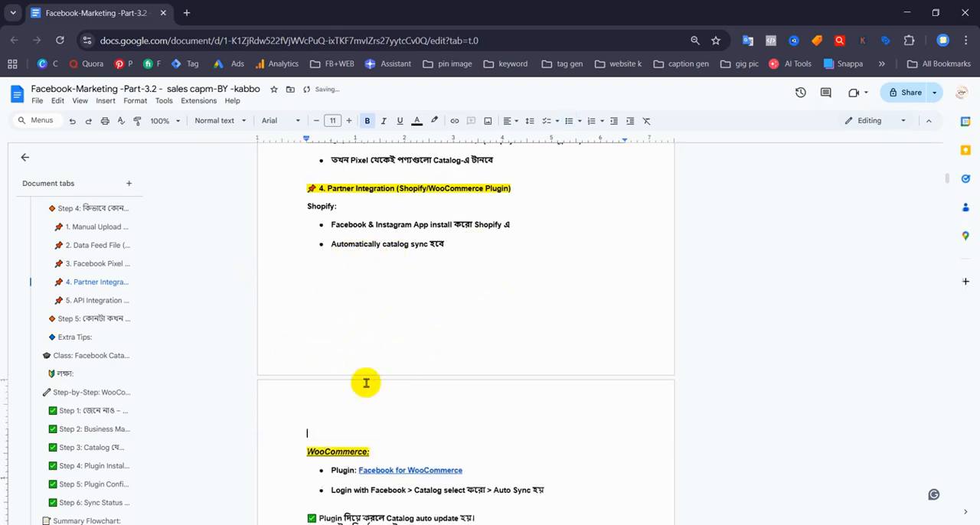
pyautogui.press('BackSpace')
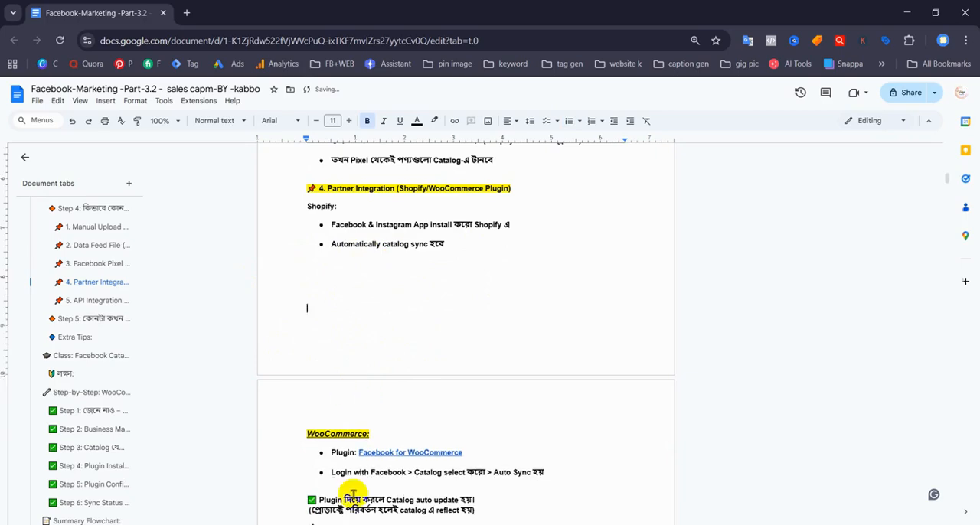
pyautogui.scroll(-3, 360, 398)
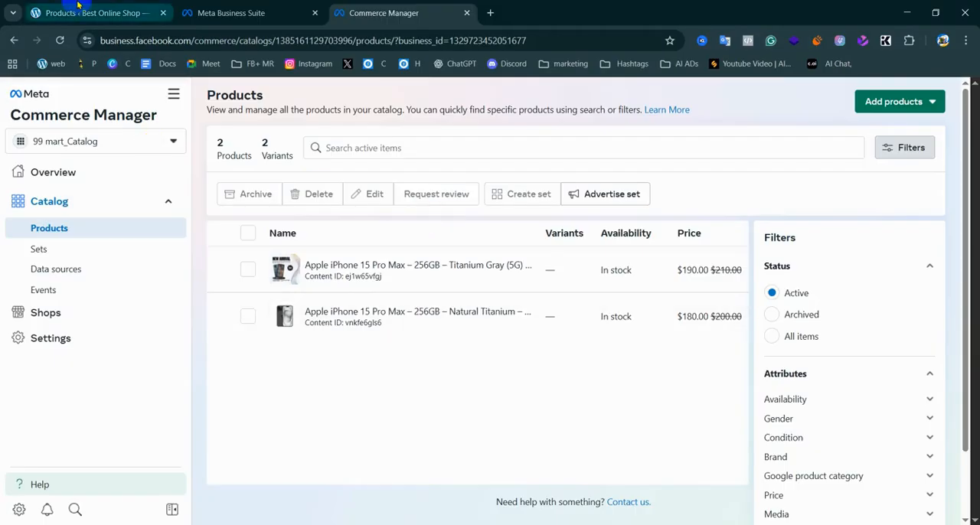
# Switch to Commerce Manager and start adding products to 99 mart_Catalog from a partner platform
pyautogui.click(95, 13)
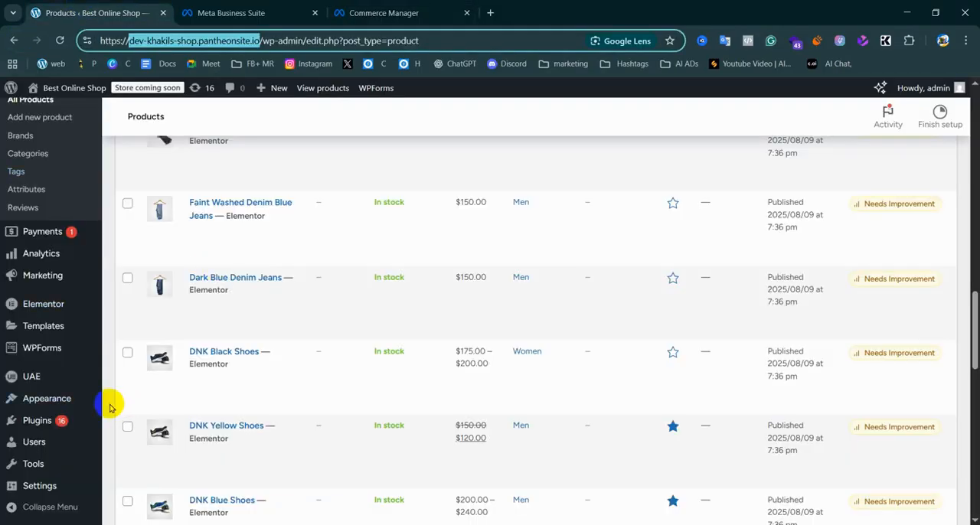
pyautogui.click(379, 12)
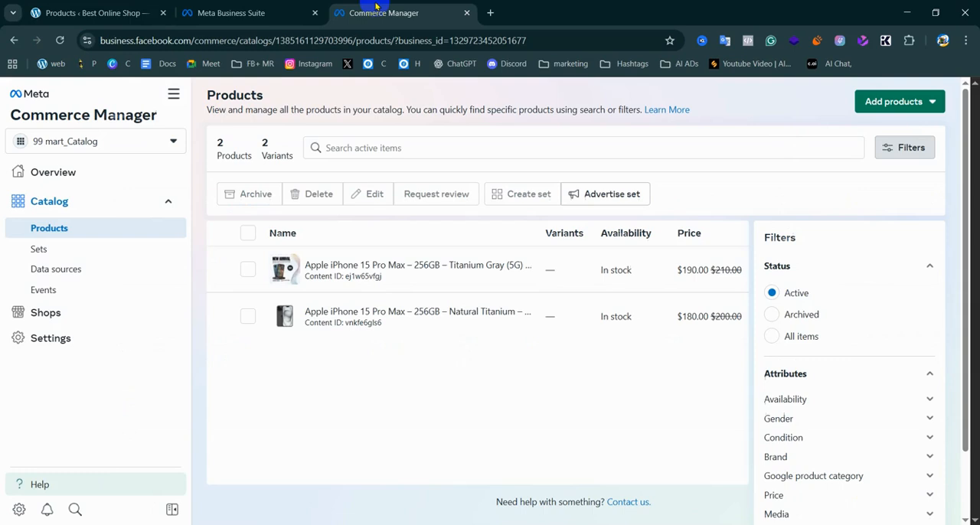
pyautogui.click(873, 104)
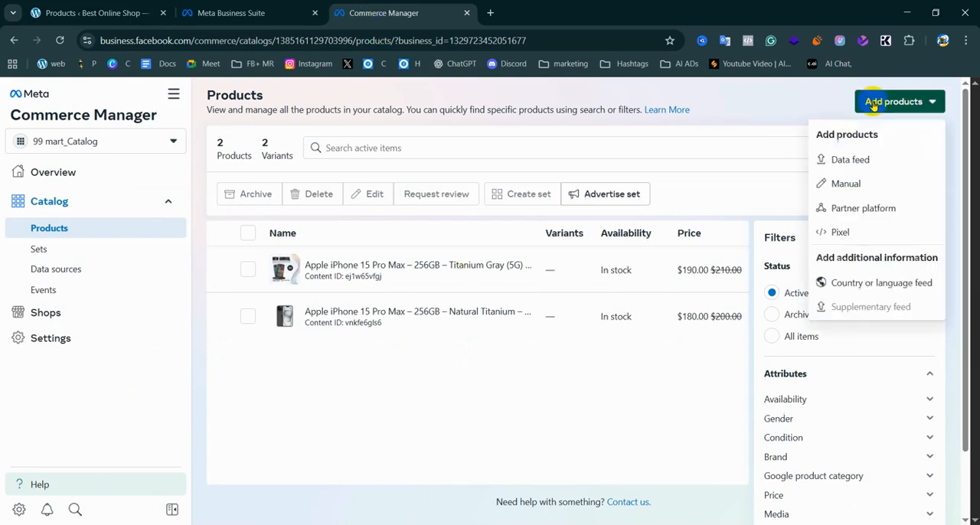
pyautogui.click(861, 212)
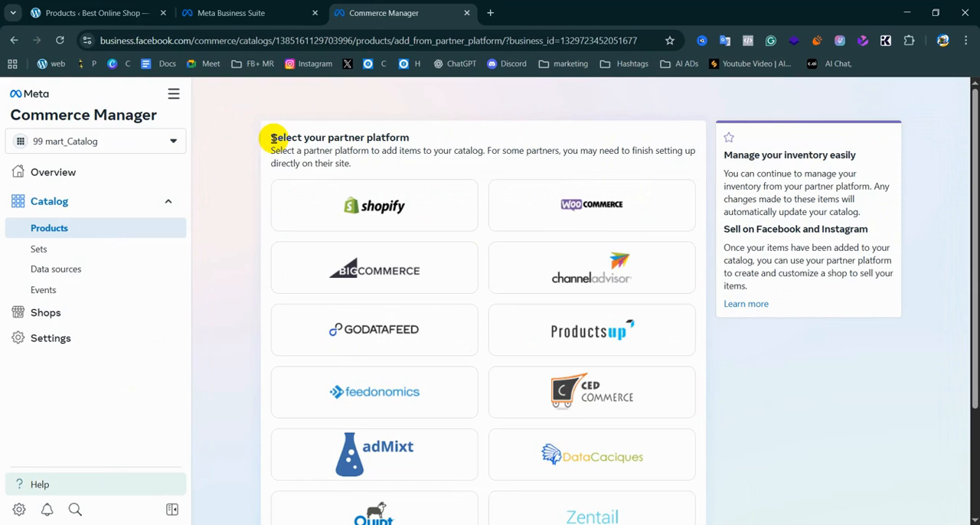
pyautogui.moveTo(271, 138); pyautogui.dragTo(420, 141)
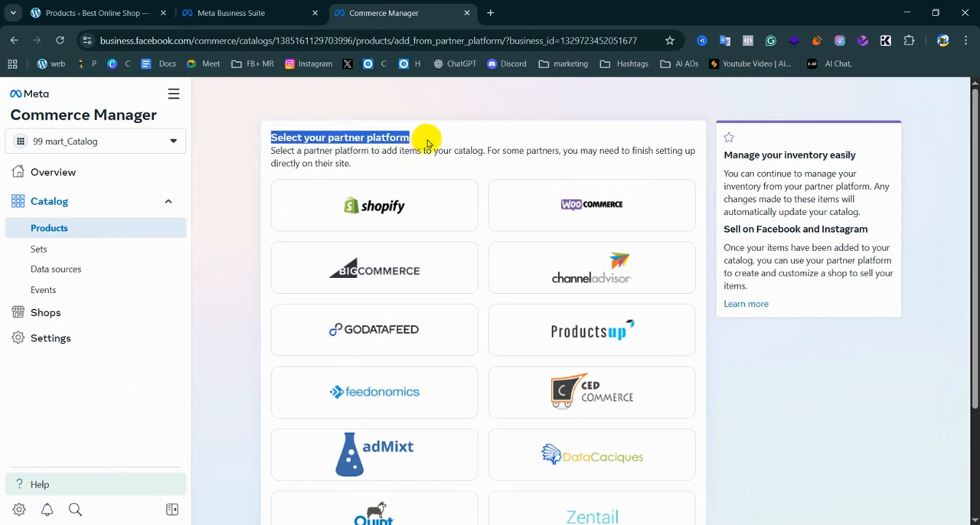
# Switch to the WordPress admin and look over the shop's product list and WooCommerce options
pyautogui.click(115, 8)
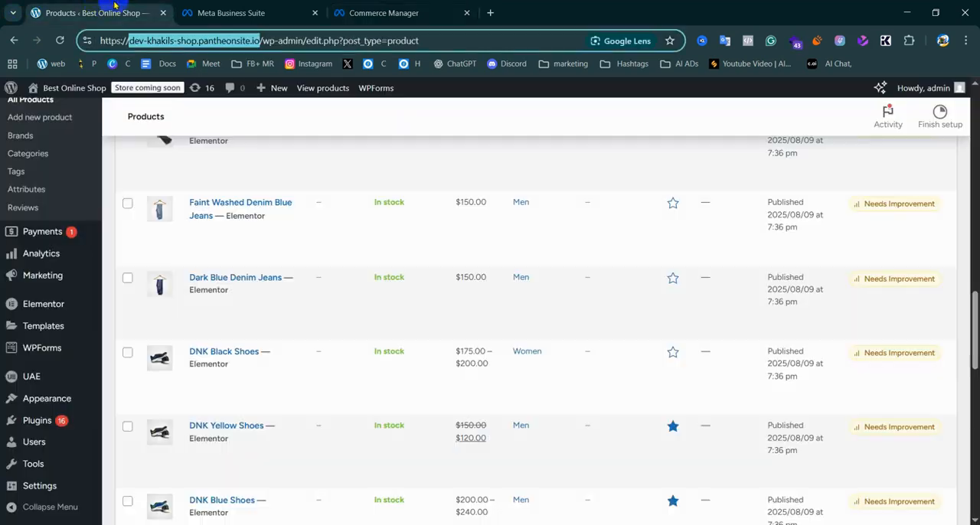
pyautogui.scroll(-5, 33, 284)
pyautogui.scroll(4, 34, 277)
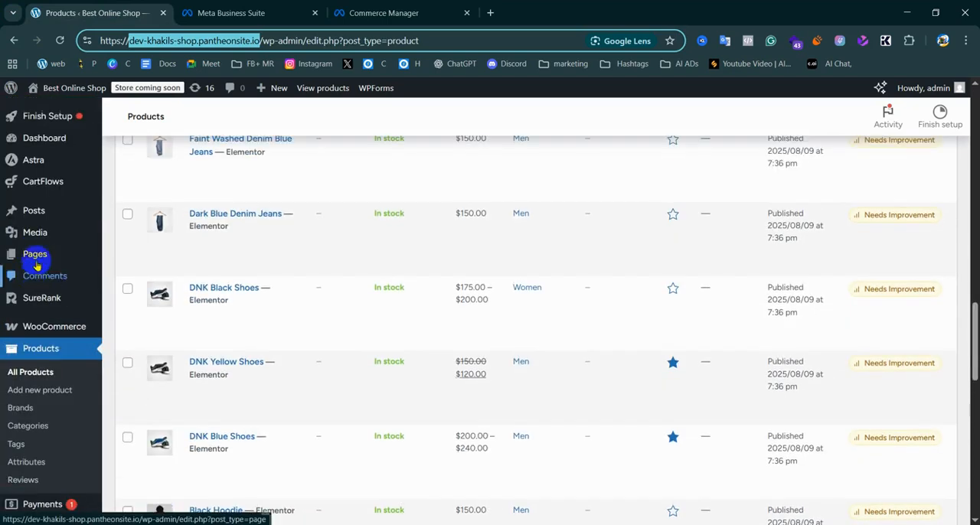
pyautogui.moveTo(38, 330)
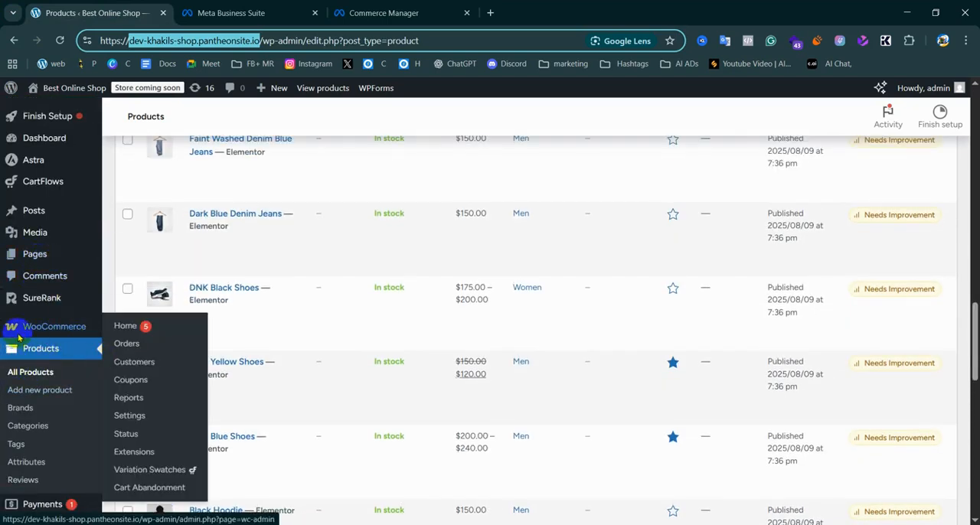
# Return to Commerce Manager, choose WooCommerce as the partner platform and open its setup page
pyautogui.click(383, 13)
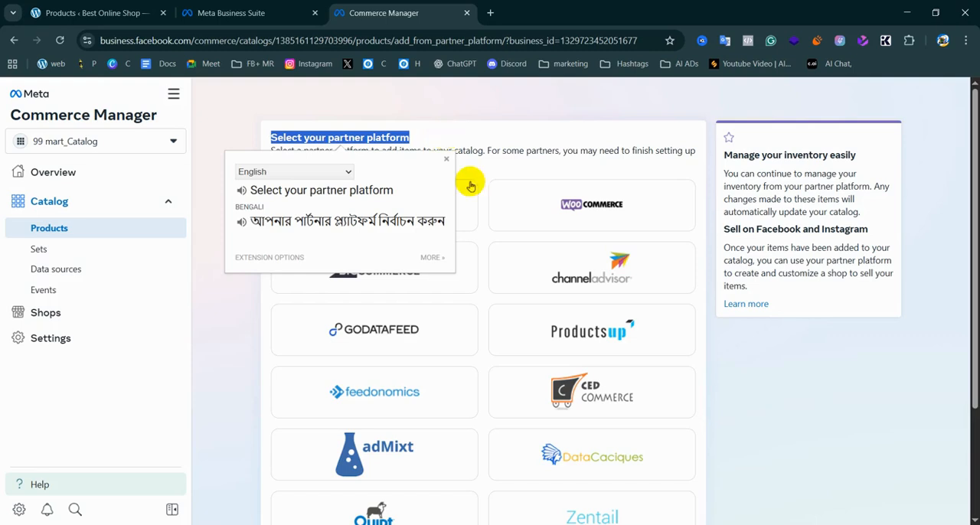
pyautogui.click(575, 197)
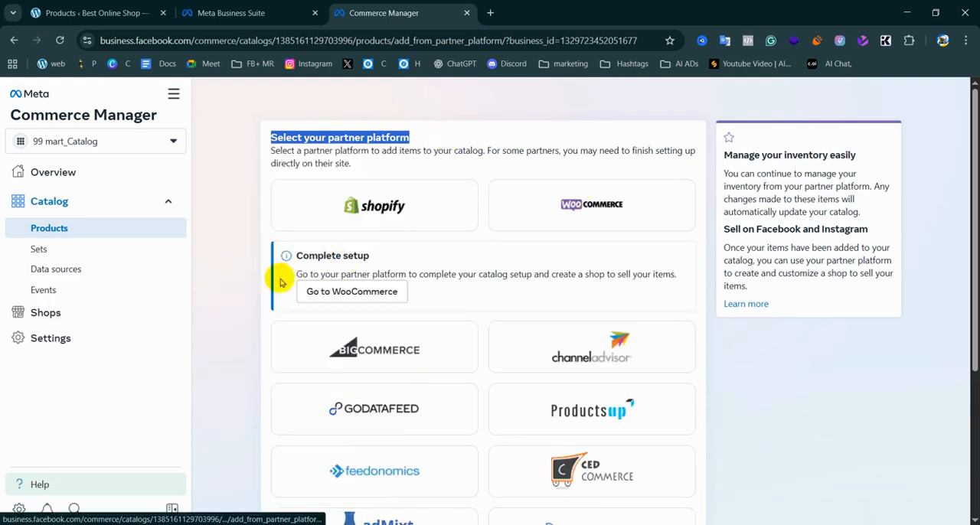
pyautogui.click(365, 294)
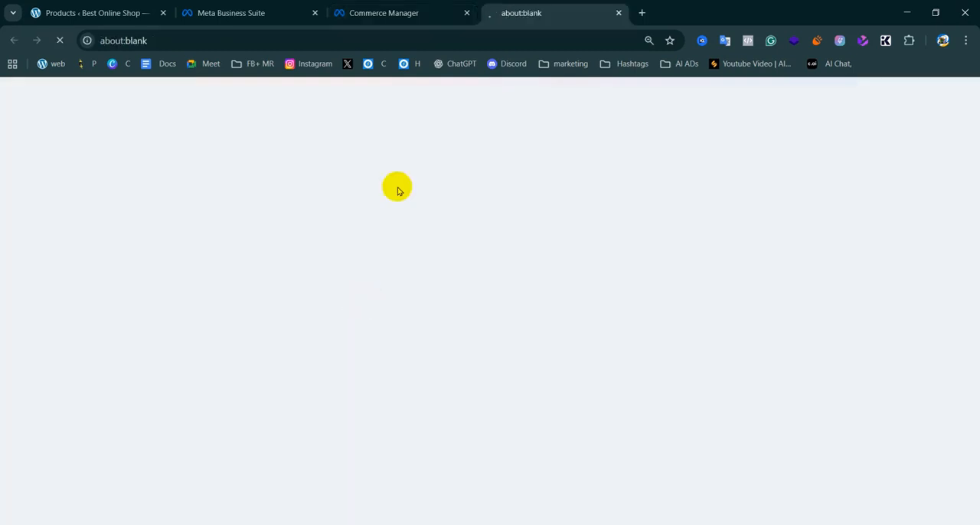
# Go back to the partner platform selection in Commerce Manager and look through the available platforms
pyautogui.click(376, 9)
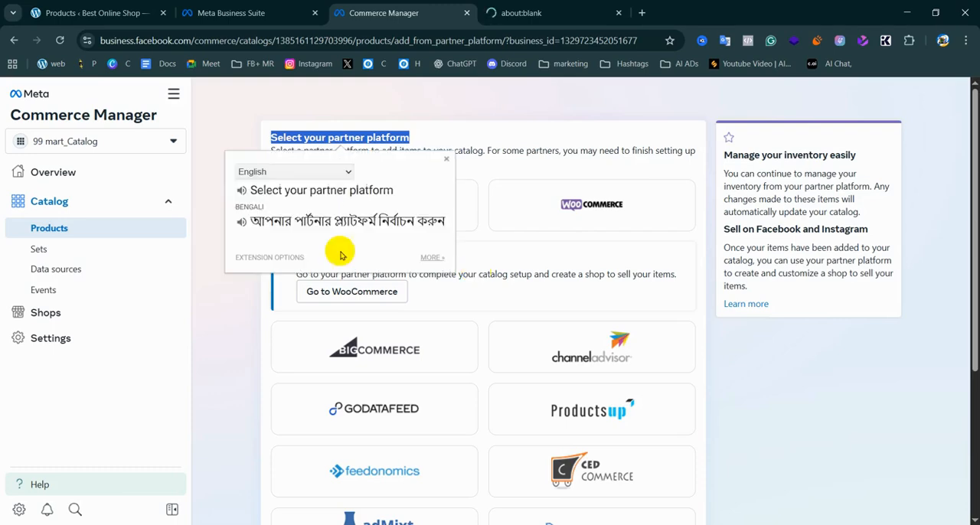
pyautogui.click(239, 14)
pyautogui.hotkey('ctrl', 'Tab')
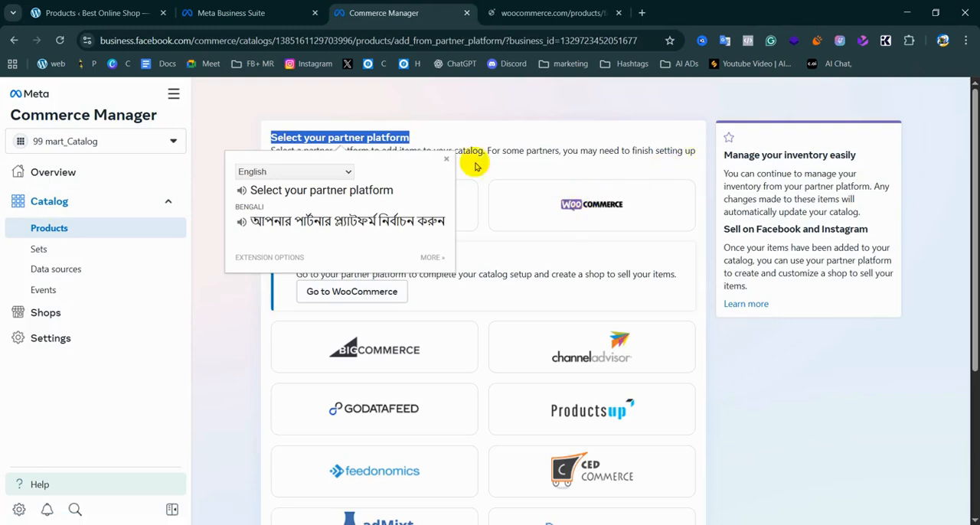
pyautogui.click(447, 161)
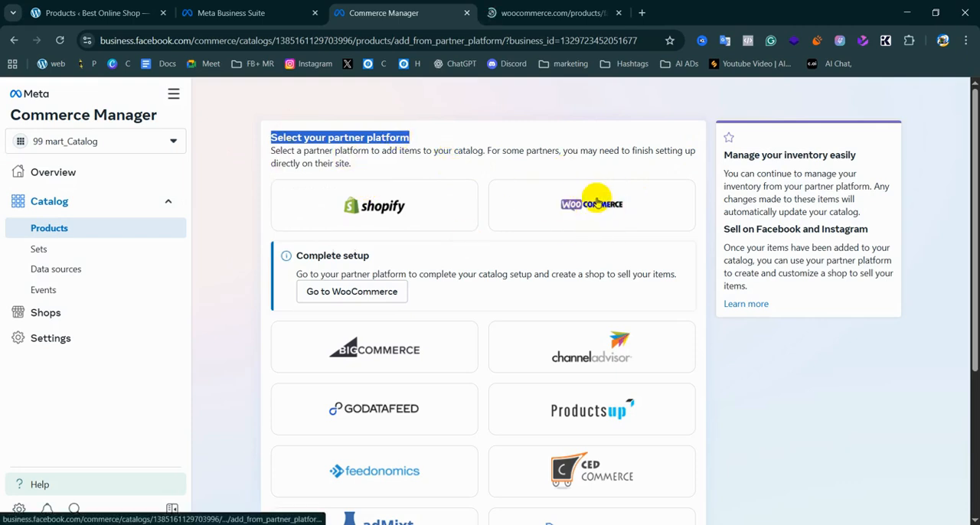
pyautogui.scroll(-3, 555, 342)
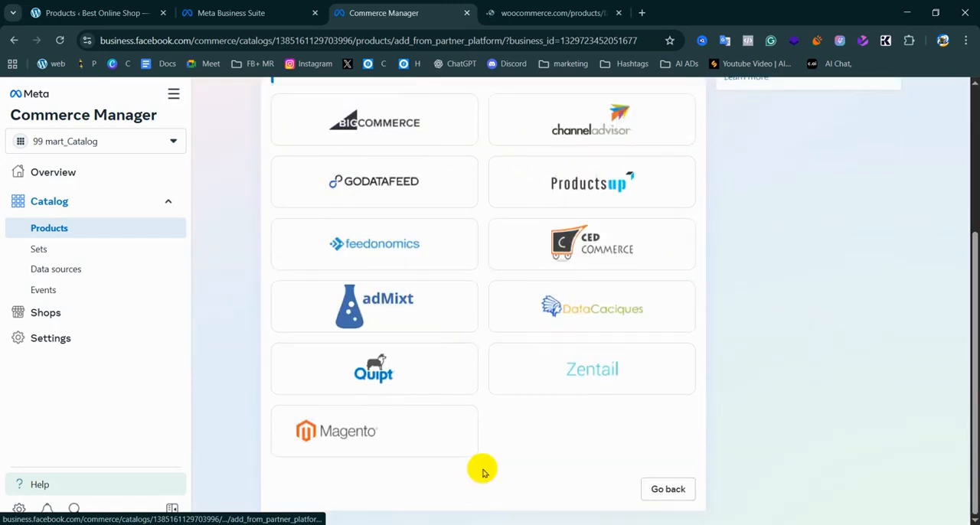
pyautogui.scroll(3, 523, 360)
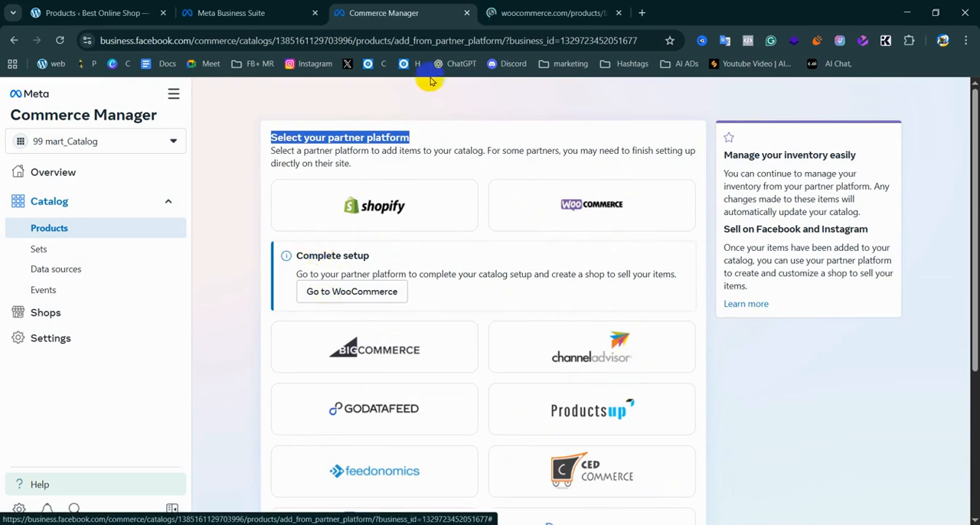
# Open the installed plugins in the shop's WordPress admin and look through the list
pyautogui.click(531, 12)
pyautogui.click(128, 4)
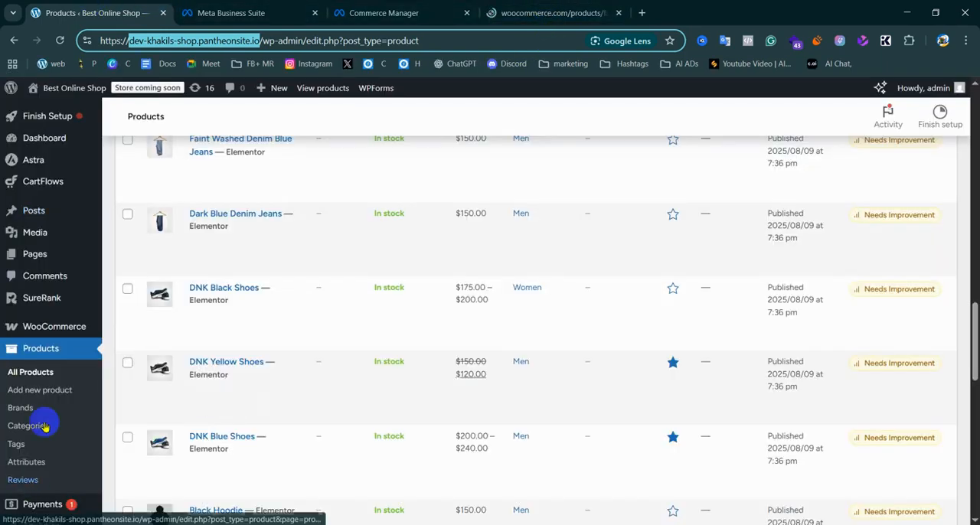
pyautogui.scroll(-3, 37, 429)
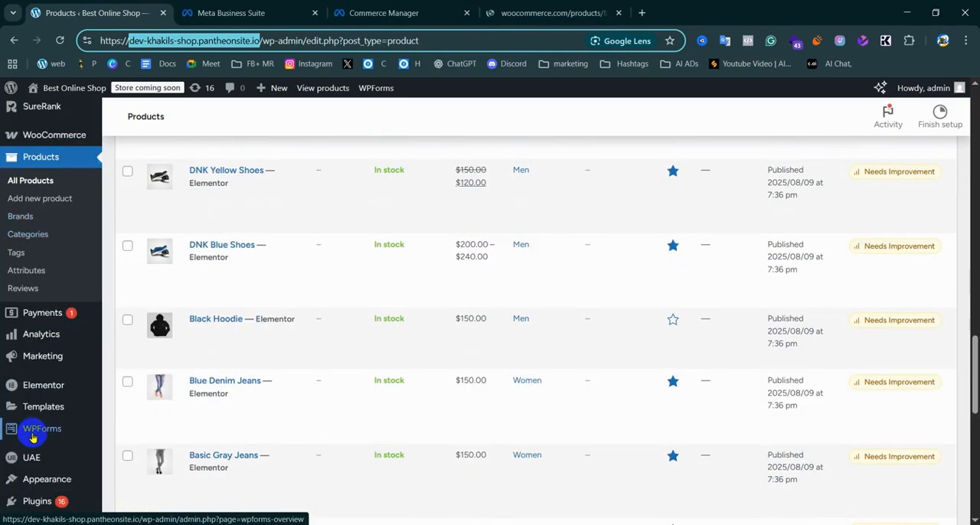
pyautogui.moveTo(46, 429)
pyautogui.scroll(-2, 46, 429)
pyautogui.click(37, 422)
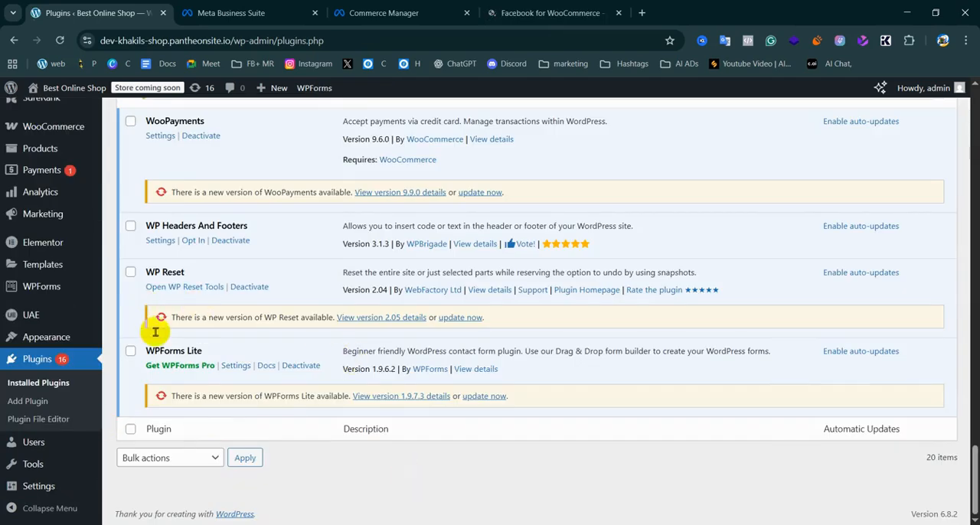
pyautogui.scroll(5, 256, 355)
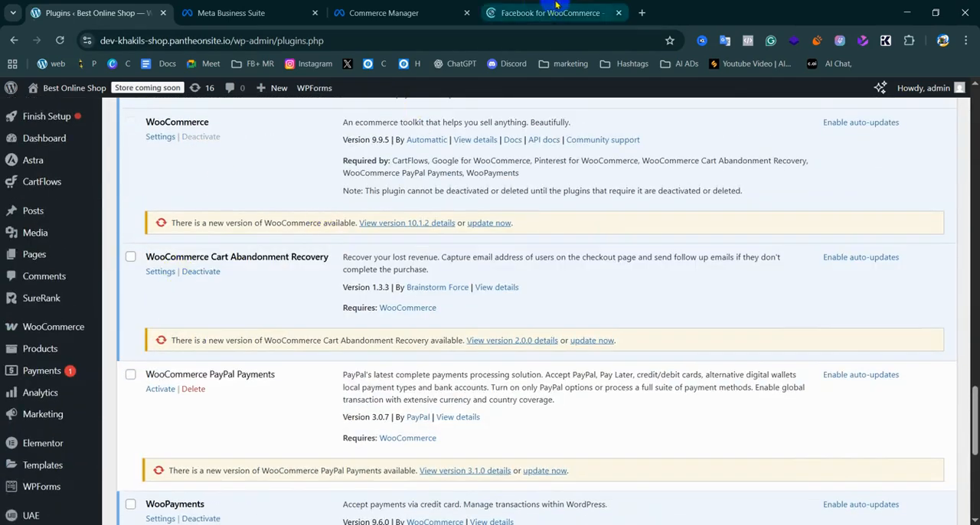
# Copy the extension name "Facebook for WooCommerce" from its WooCommerce marketplace page
pyautogui.click(552, 12)
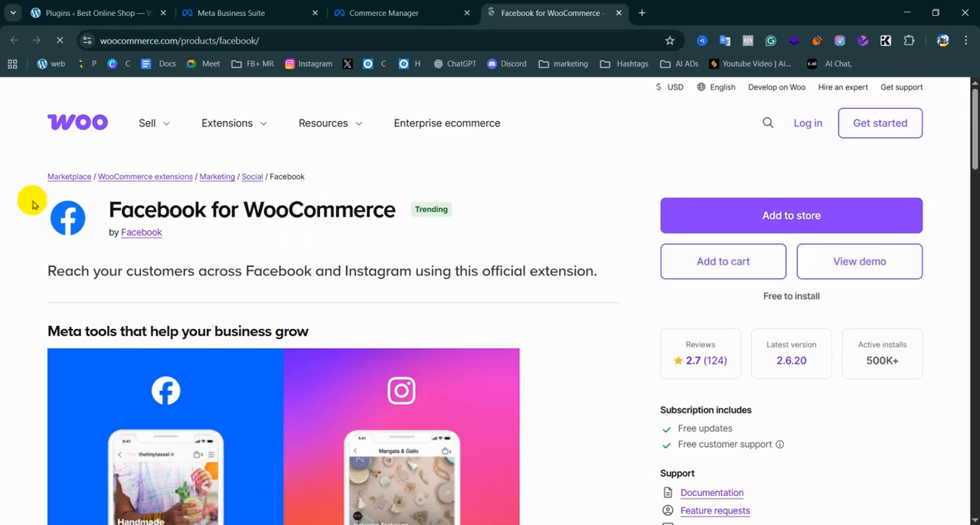
pyautogui.moveTo(358, 209); pyautogui.dragTo(397, 211)
pyautogui.rightClick(395, 208)
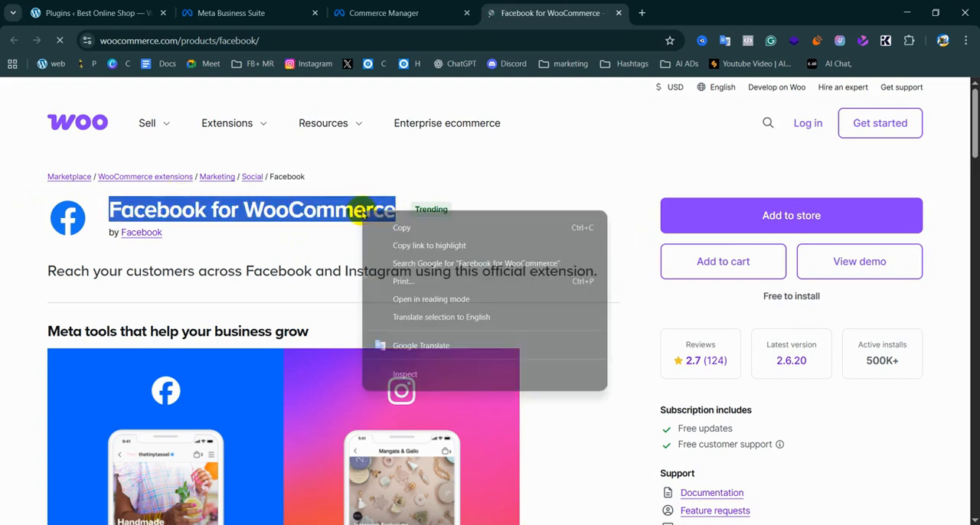
pyautogui.click(403, 227)
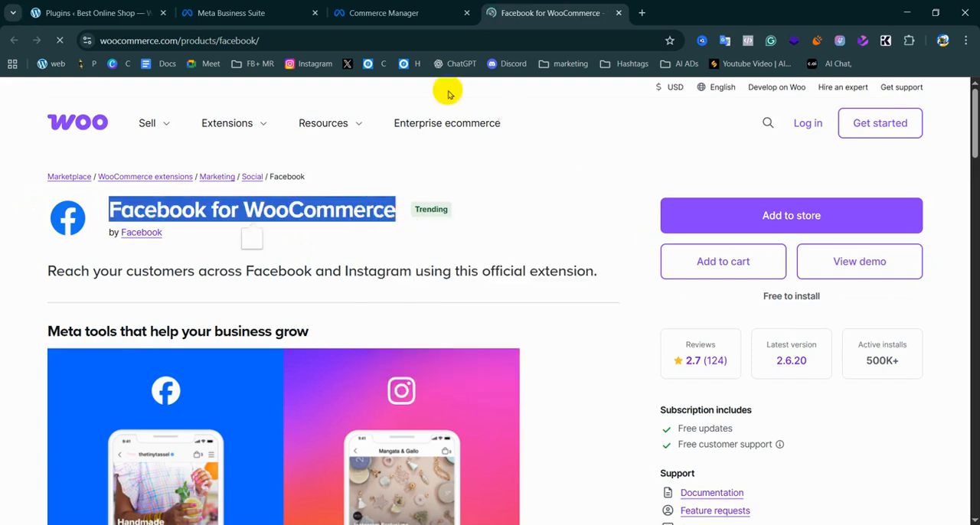
# Return to the WordPress admin and open the page for adding new plugins
pyautogui.click(84, 13)
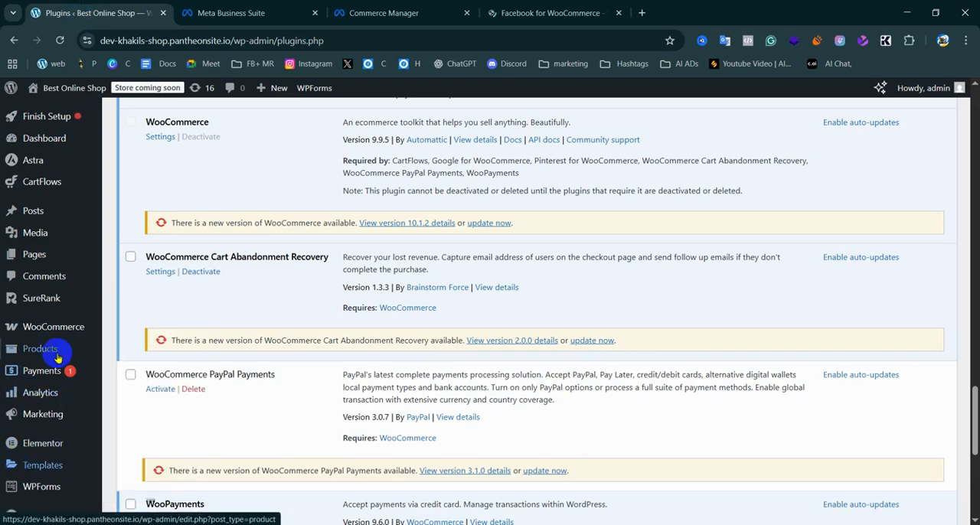
pyautogui.scroll(-3, 44, 460)
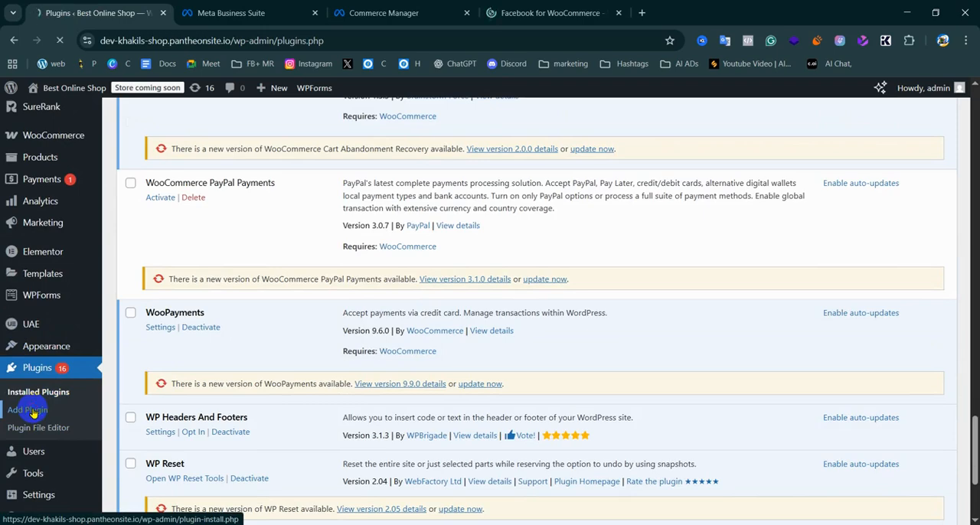
pyautogui.click(31, 411)
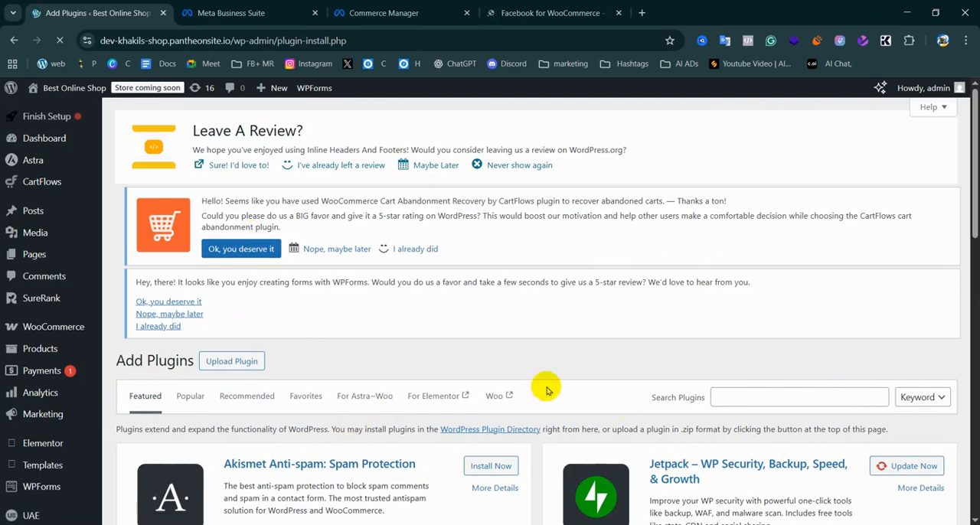
pyautogui.scroll(-3, 43, 372)
pyautogui.scroll(-6, 237, 376)
pyautogui.scroll(9, 582, 303)
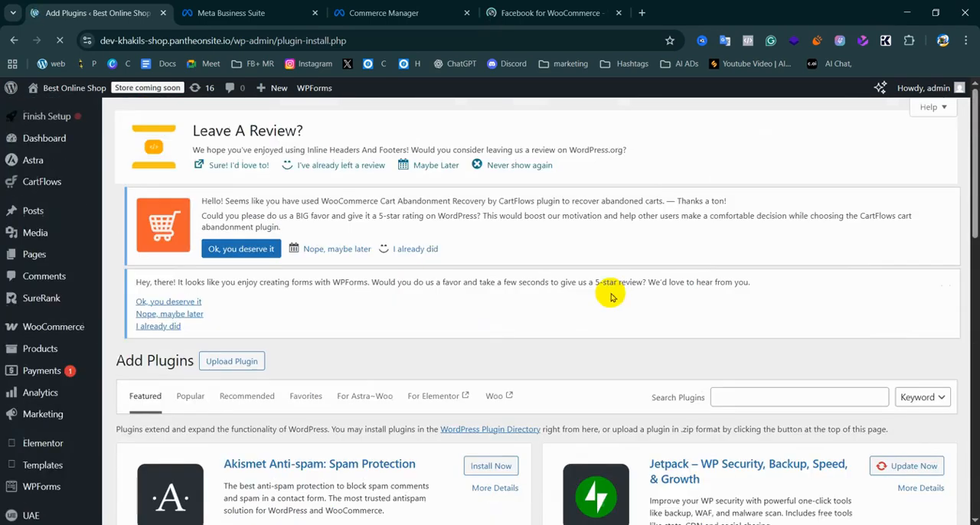
# Search the plugin directory for "Facebook for WooCommerce"
pyautogui.click(722, 396)
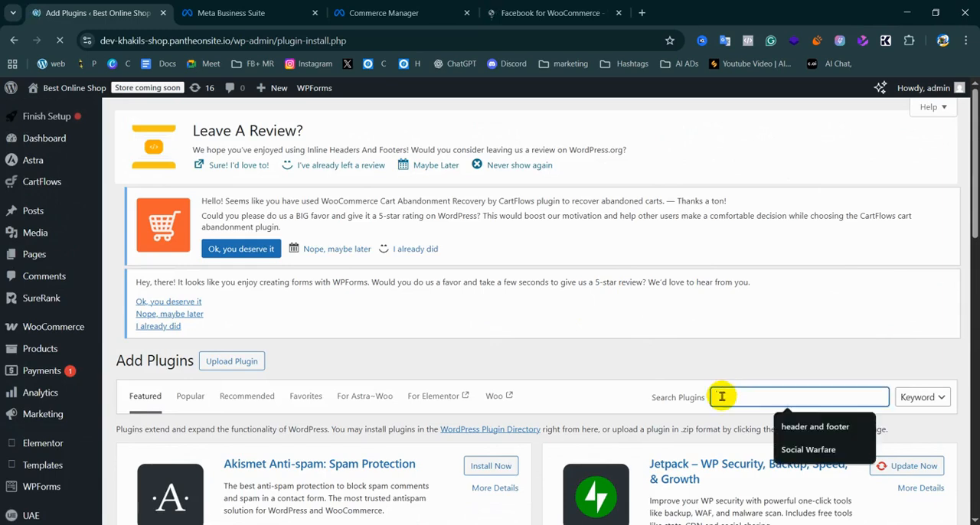
pyautogui.hotkey('ctrl', 'v')
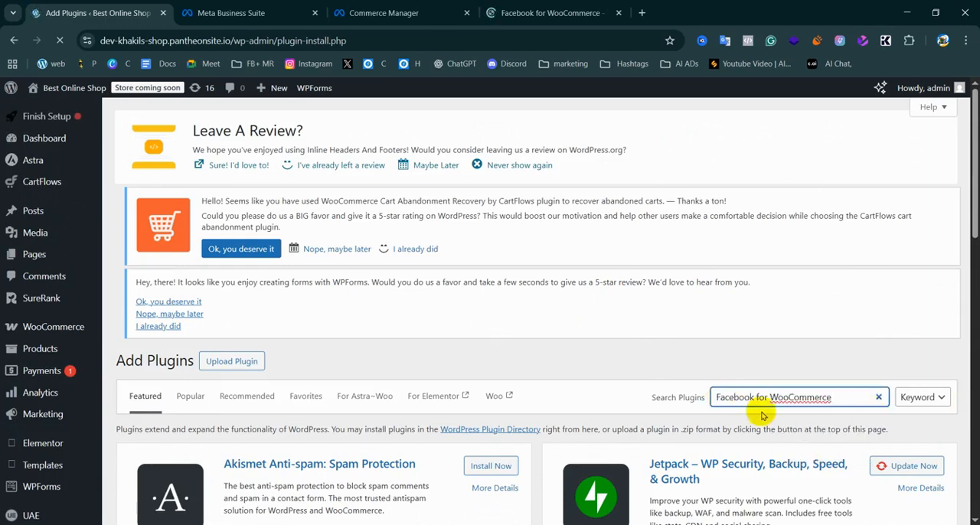
pyautogui.scroll(-3, 490, 421)
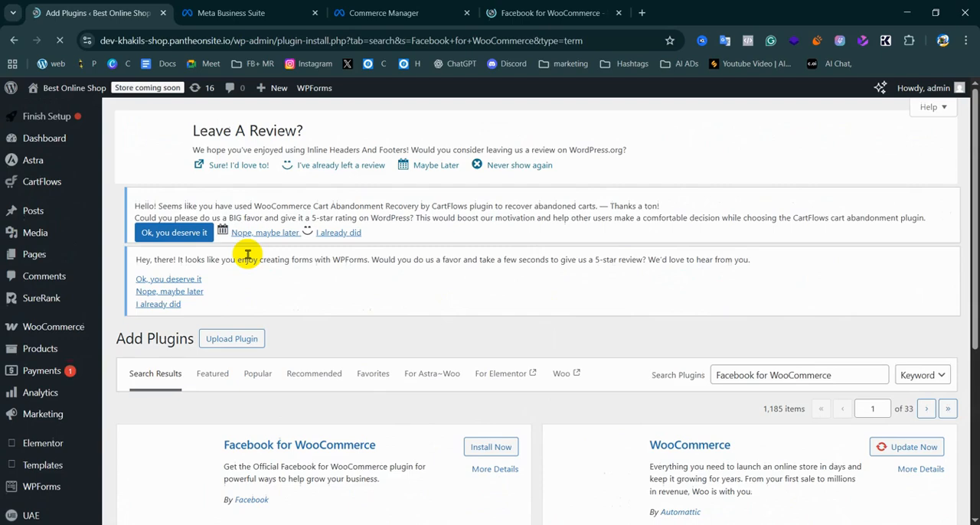
# Install the Facebook for WooCommerce plugin by Facebook from the search results
pyautogui.scroll(-3, 279, 322)
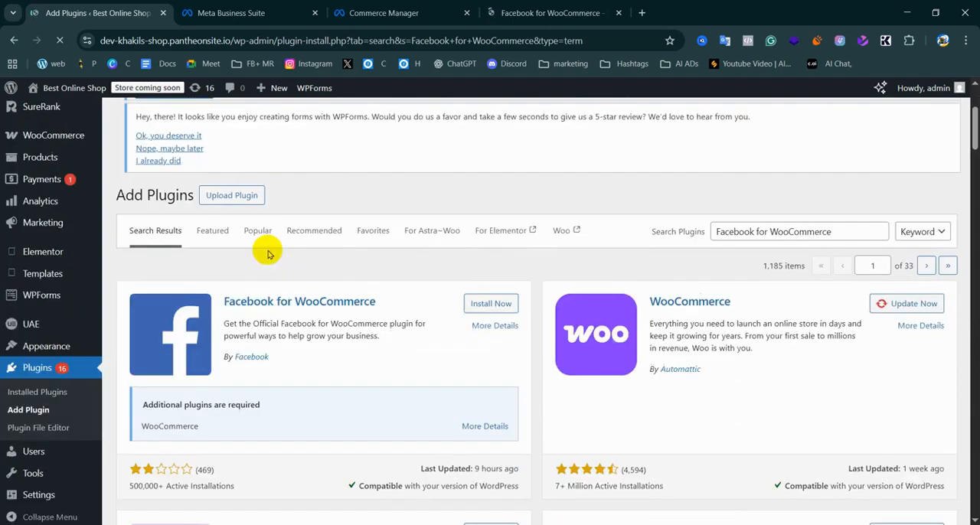
pyautogui.scroll(-1, 244, 291)
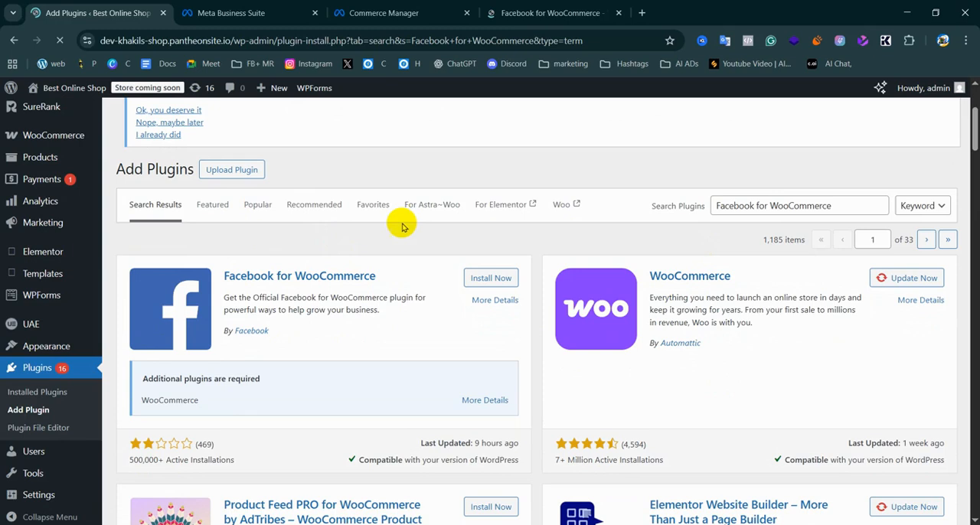
pyautogui.click(494, 279)
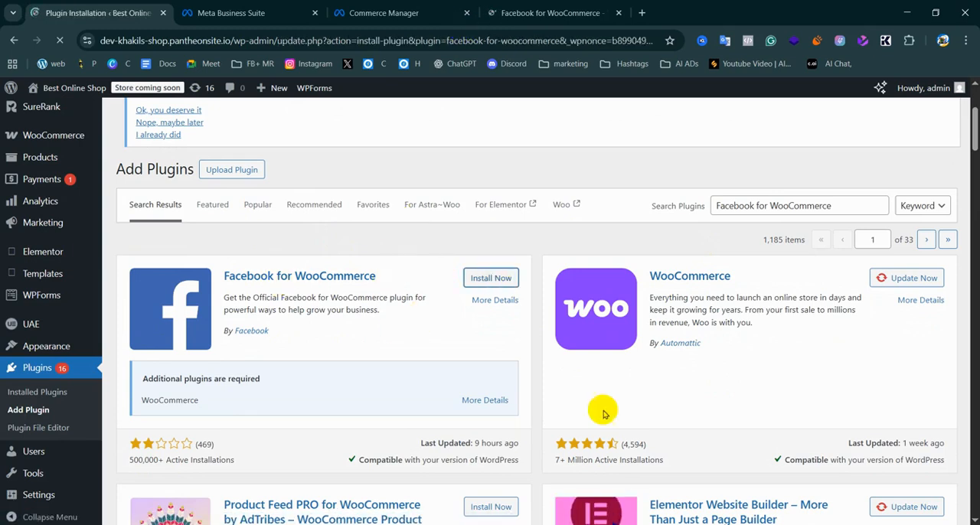
# Switch to the Google Docs marketing notes and review the partner integration section and the table of product upload methods
pyautogui.click(559, 524)
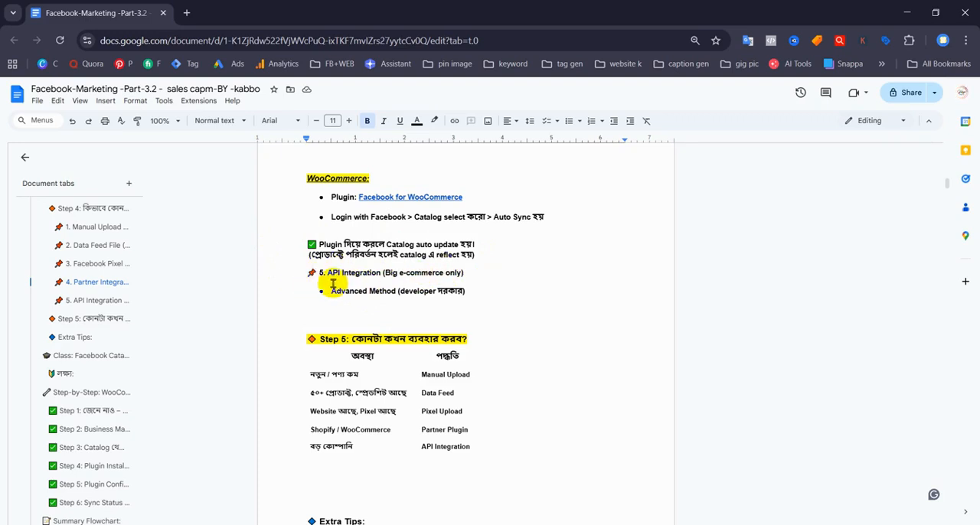
pyautogui.scroll(5, 337, 237)
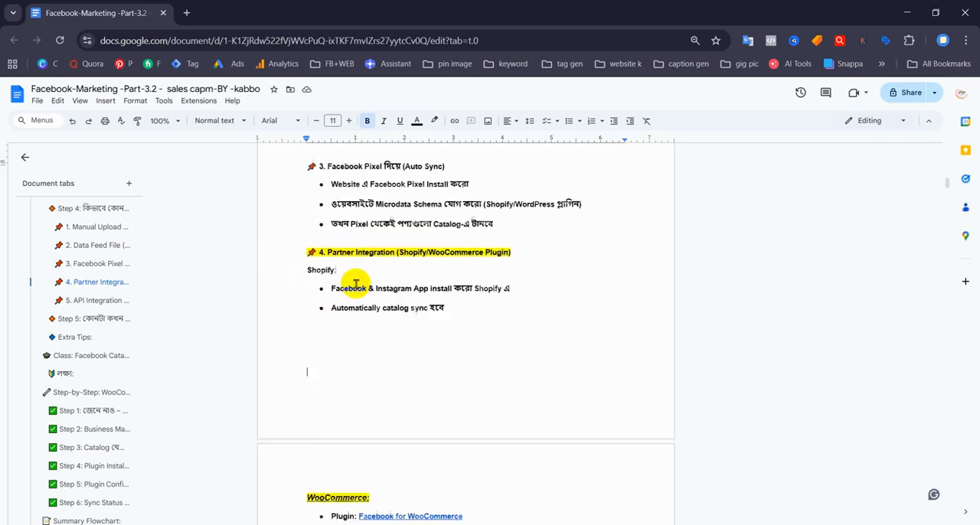
pyautogui.scroll(5, 360, 237)
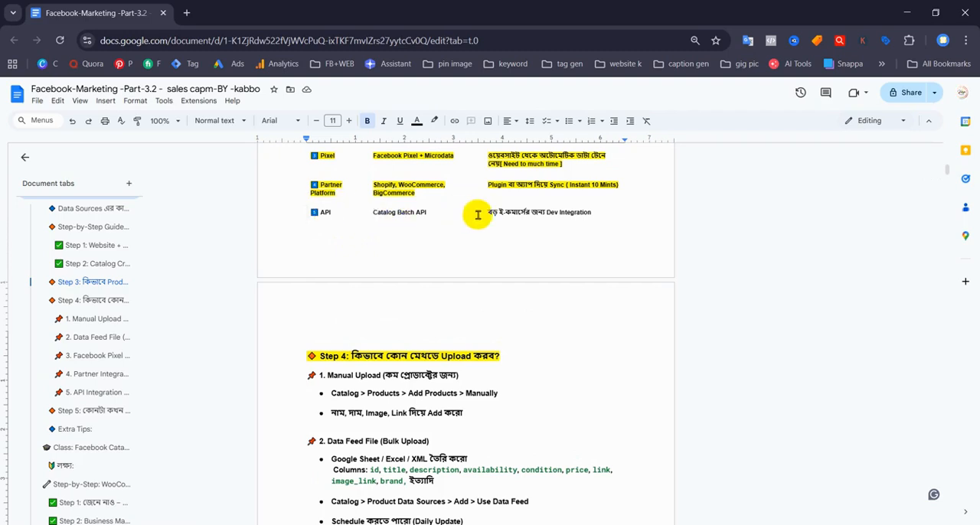
pyautogui.scroll(-10, 452, 215)
pyautogui.scroll(-3, 394, 329)
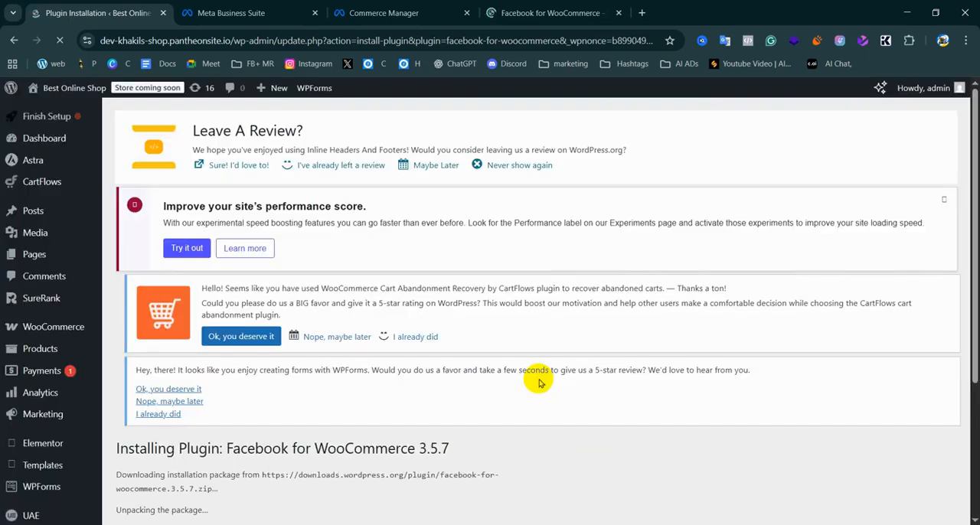
# Activate the Facebook for WooCommerce plugin in the WordPress admin and open its configuration page from the installed plugins
pyautogui.scroll(-3, 275, 359)
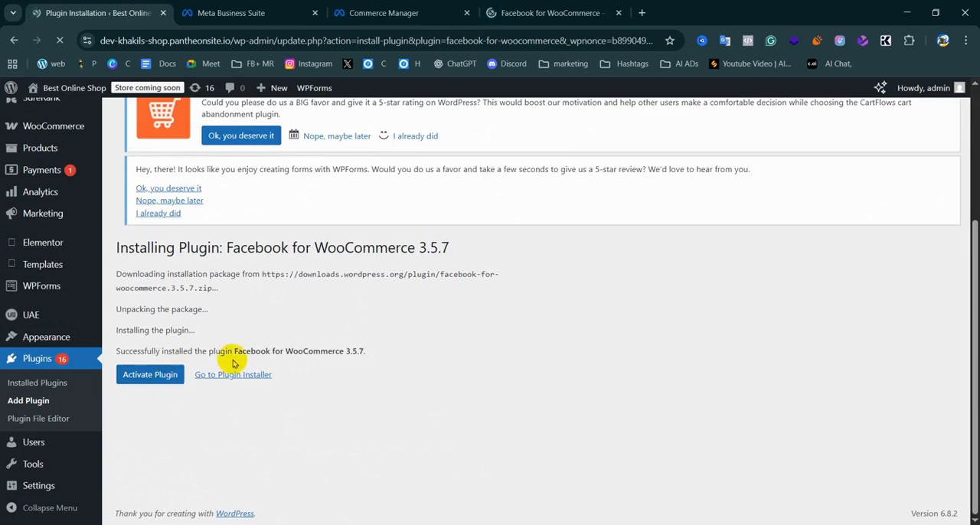
pyautogui.click(147, 379)
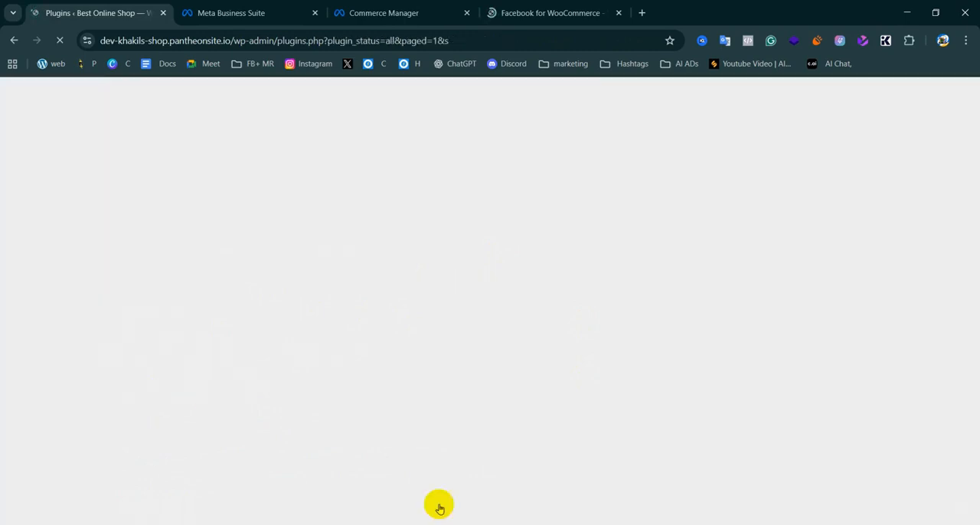
pyautogui.scroll(-10, 297, 426)
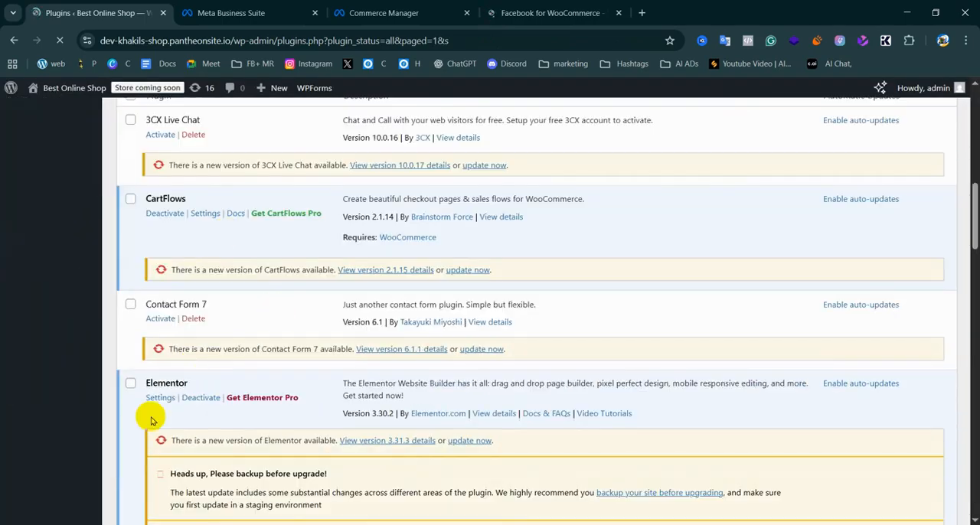
pyautogui.scroll(10, 214, 172)
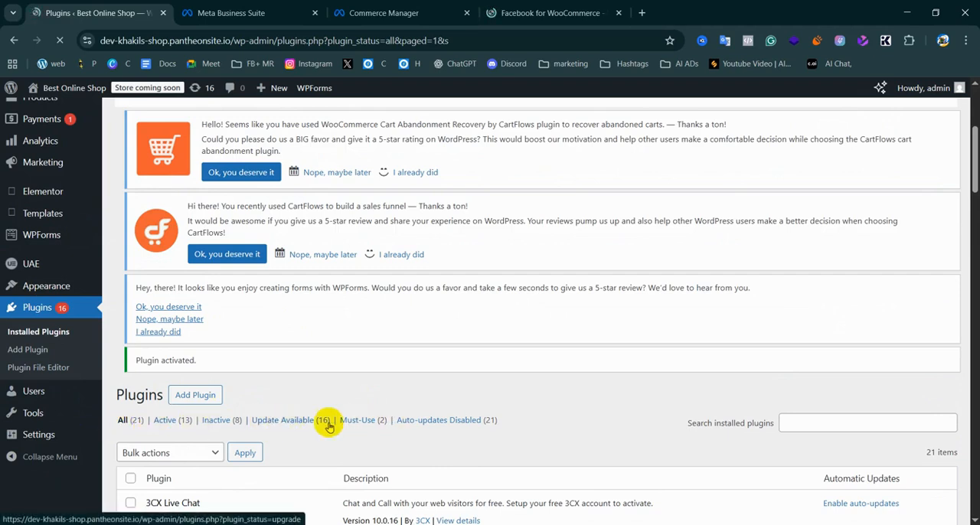
pyautogui.scroll(-5, 398, 433)
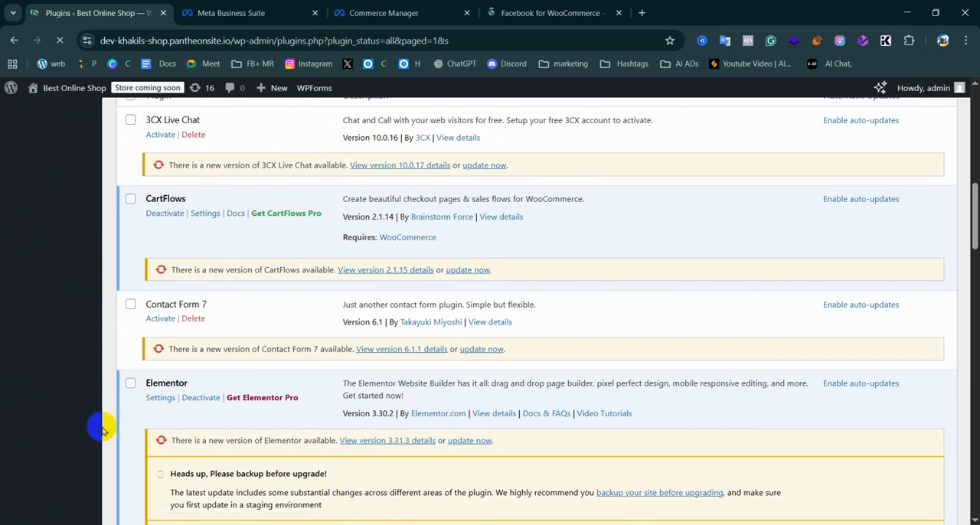
pyautogui.scroll(-3, 163, 278)
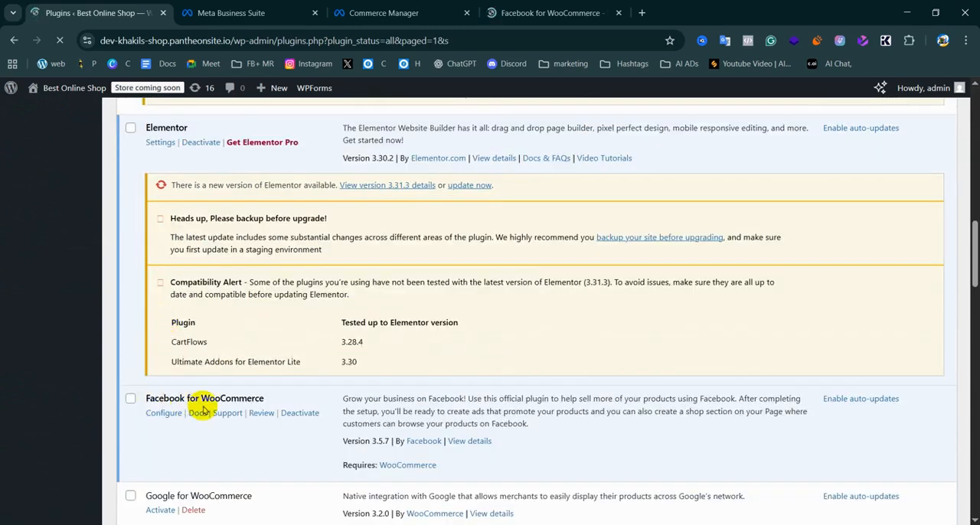
pyautogui.click(165, 416)
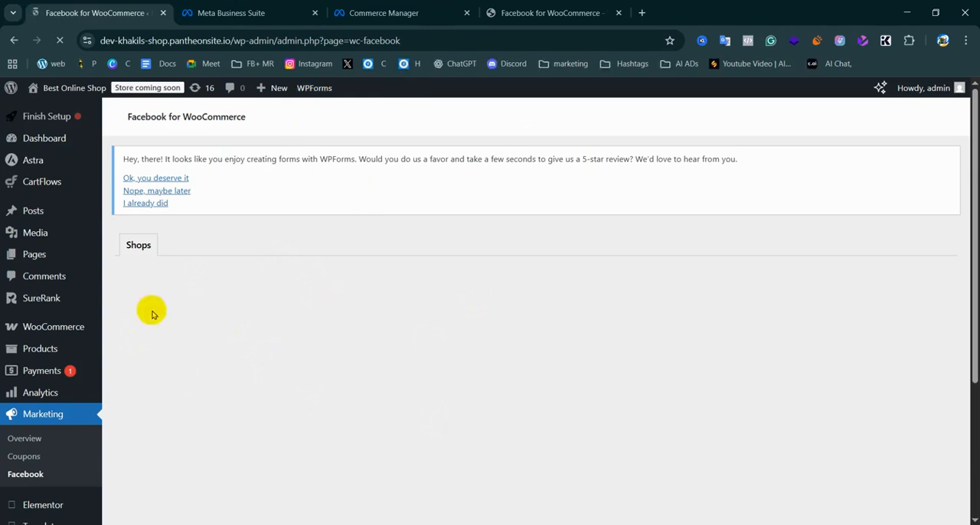
# Start connecting the shop to Facebook and Instagram from the plugin's configuration page
pyautogui.scroll(-1, 272, 274)
pyautogui.scroll(-2, 362, 347)
pyautogui.scroll(2, 363, 351)
pyautogui.scroll(-2, 173, 334)
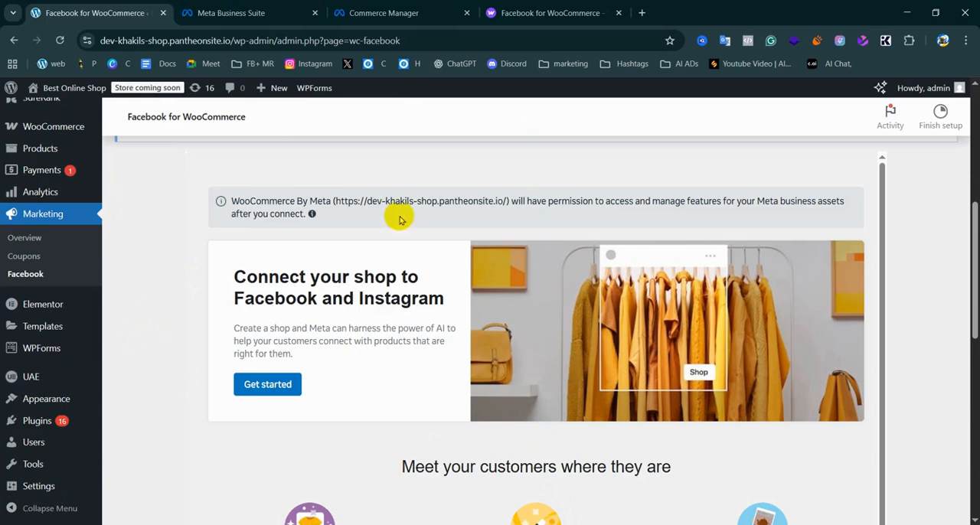
pyautogui.click(278, 390)
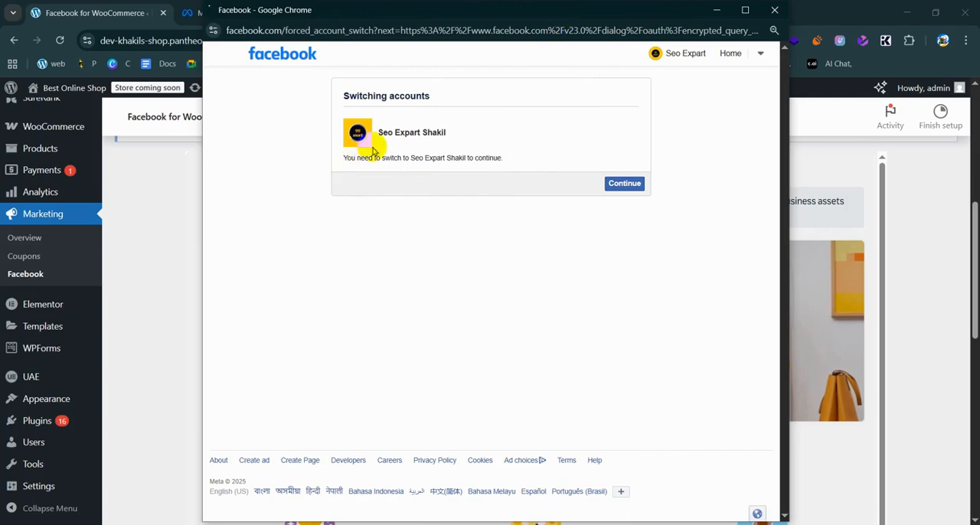
# Switch to the requested Facebook account and authorize WooCommerce By Meta to continue with it
pyautogui.click(624, 183)
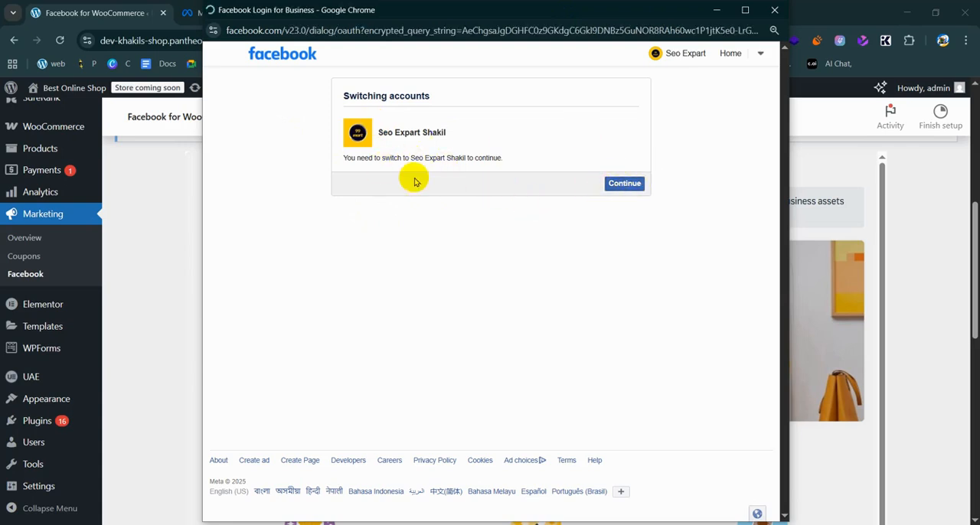
pyautogui.click(606, 184)
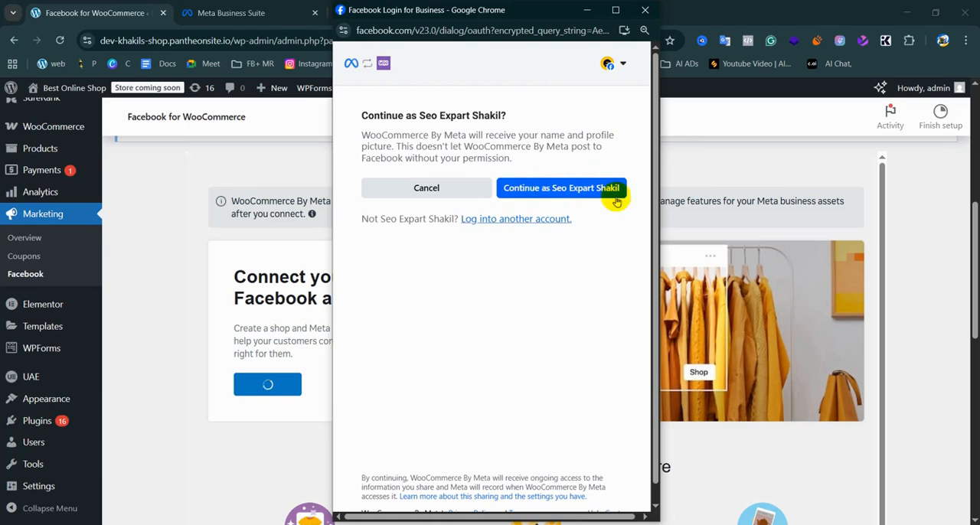
pyautogui.click(565, 192)
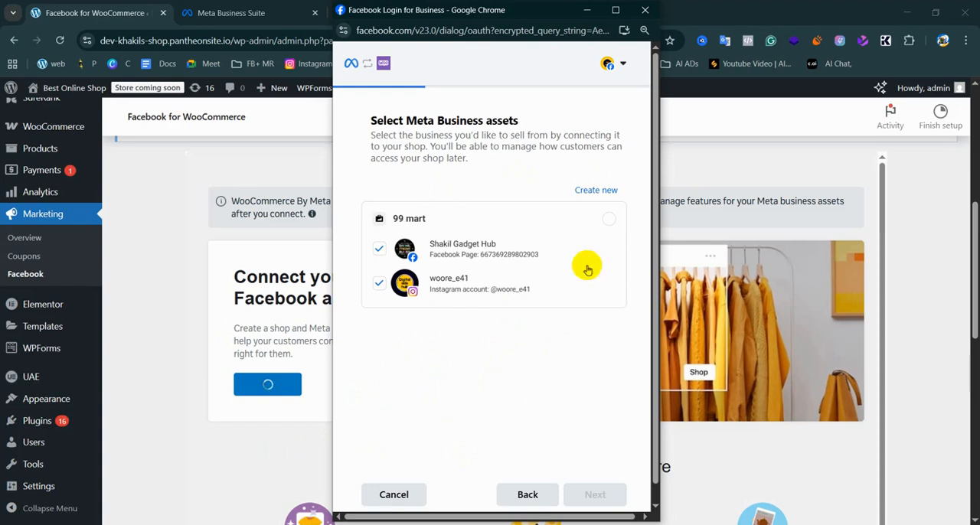
# Choose the 99 mart business, 99 mart_Catalog and the existing ad account as the assets to connect
pyautogui.click(610, 219)
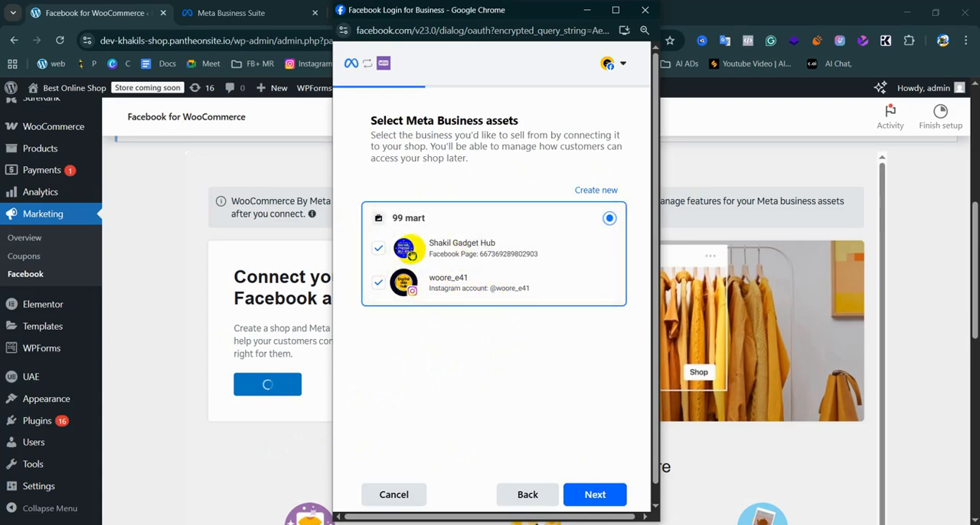
pyautogui.click(594, 496)
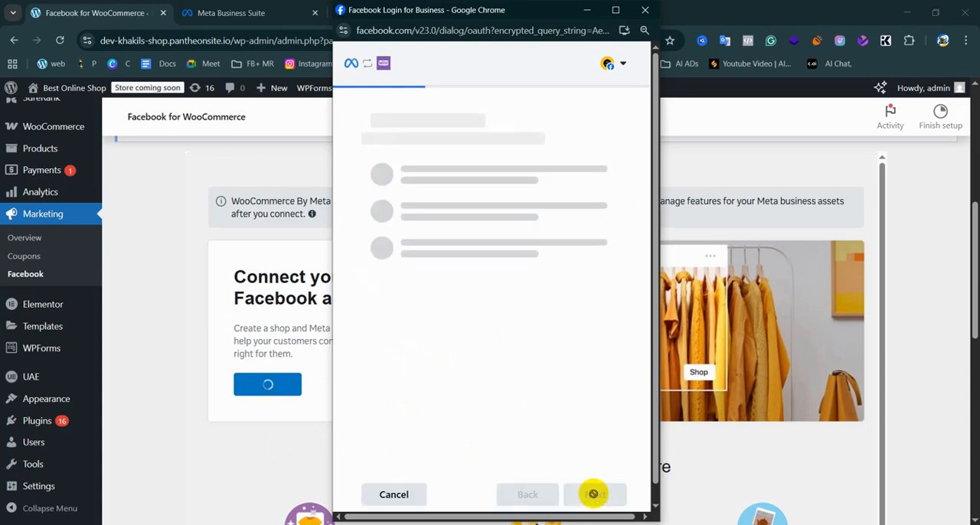
pyautogui.click(562, 205)
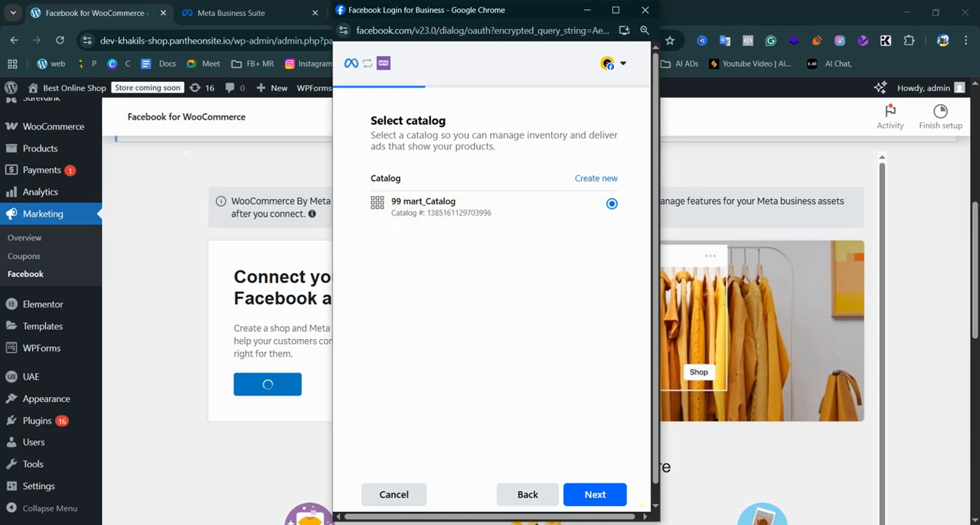
pyautogui.click(596, 495)
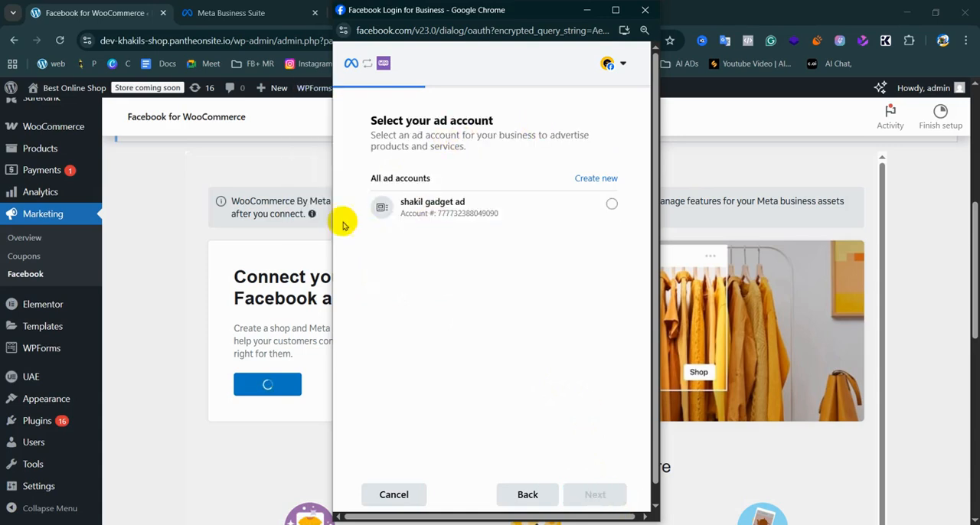
pyautogui.click(447, 212)
pyautogui.click(582, 497)
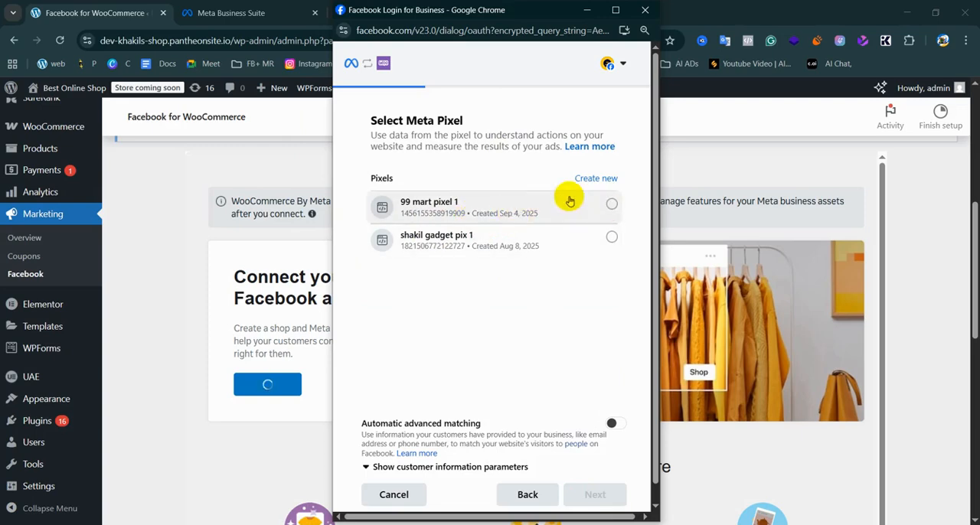
# Select 99 mart pixel 1 as the Meta Pixel and show the customer information parameters for automatic advanced matching
pyautogui.click(602, 204)
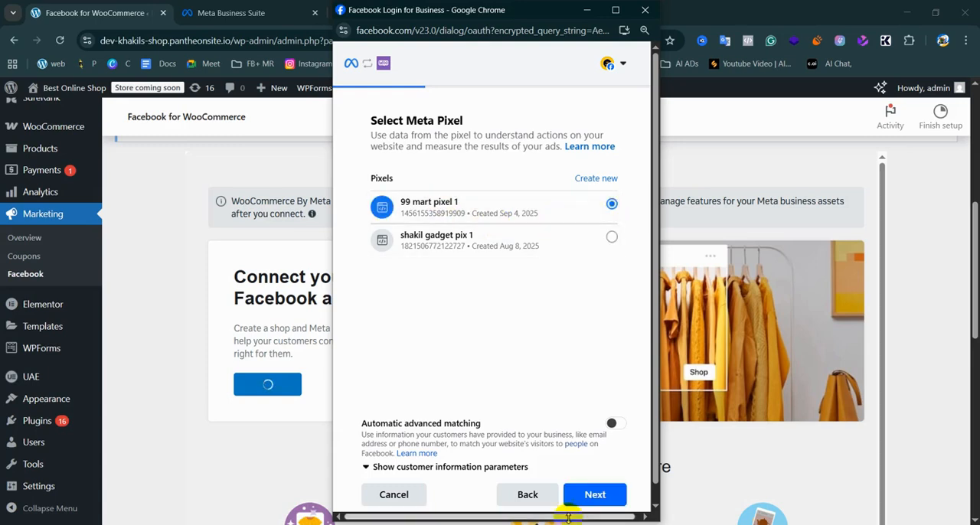
pyautogui.scroll(-1, 460, 404)
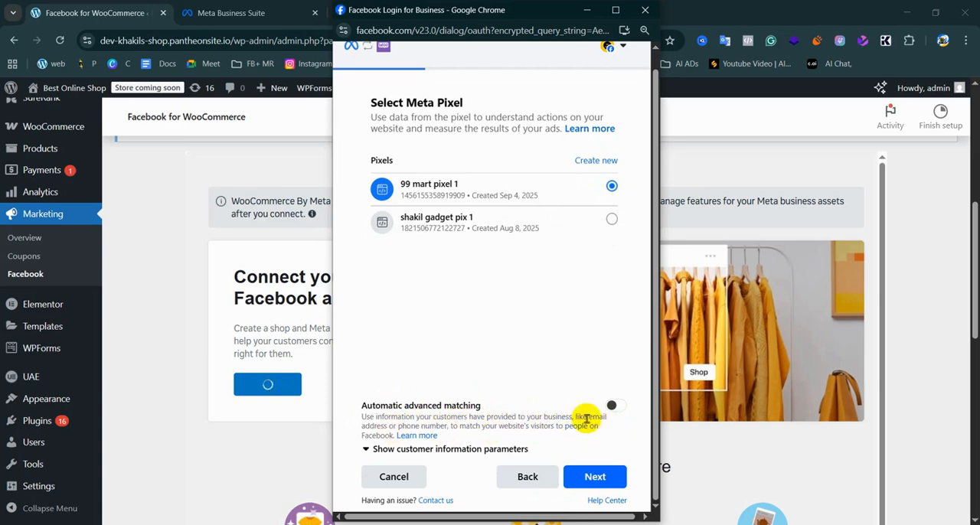
pyautogui.click(366, 449)
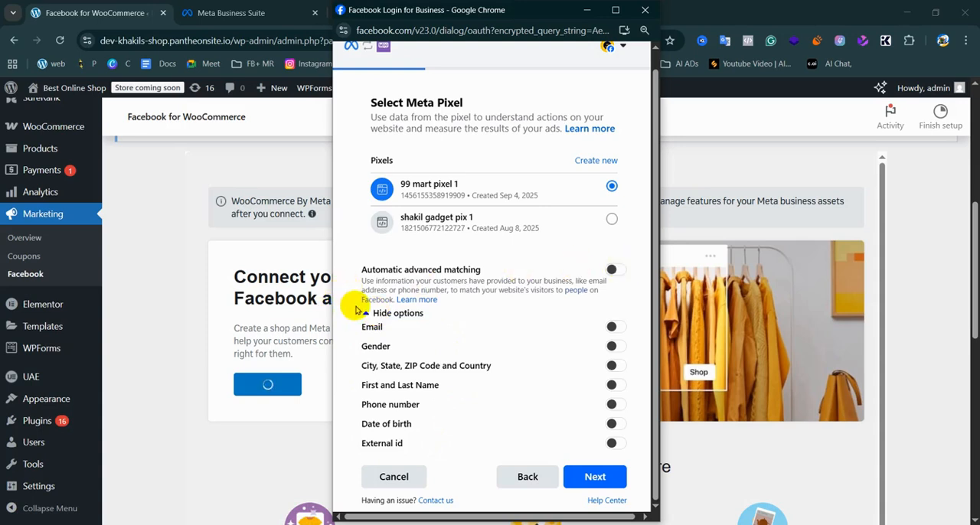
pyautogui.hotkey('alt', 'Tab')
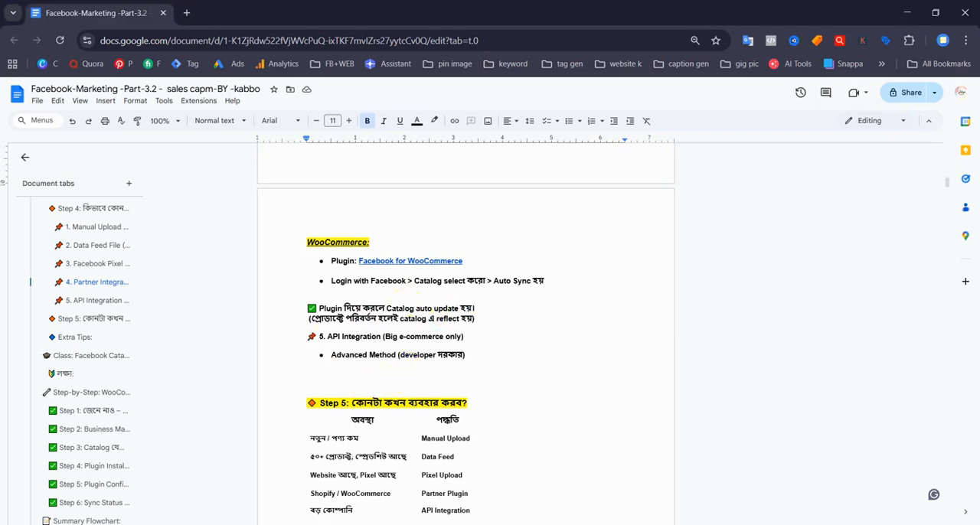
pyautogui.hotkey('alt', 'Tab')
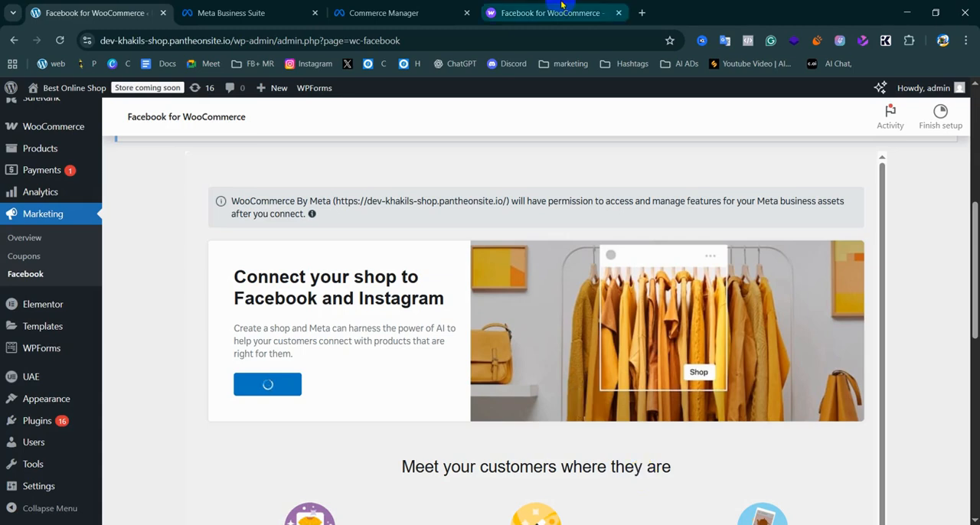
pyautogui.moveTo(676, 524)
pyautogui.click(743, 507)
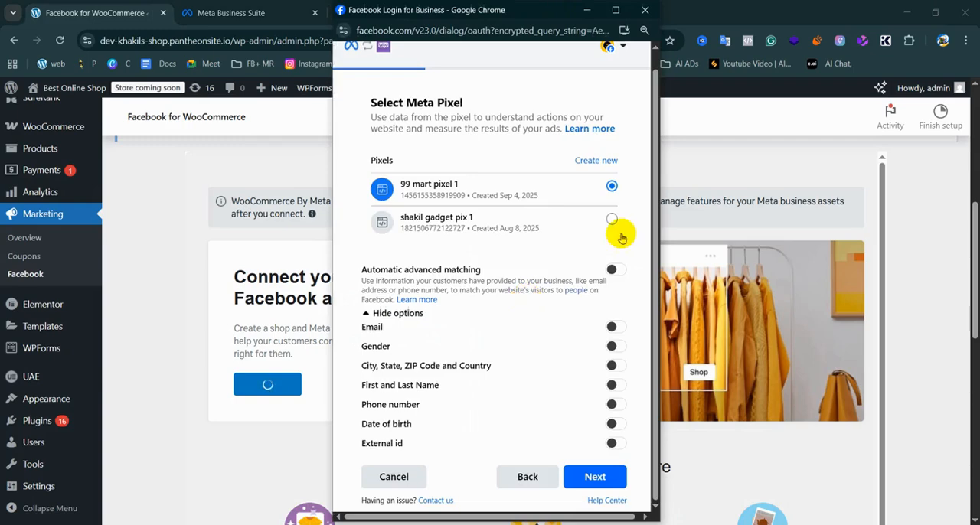
# Keep the selected pixel and submit the shop details with the contact email and a 7-day return window
pyautogui.click(601, 477)
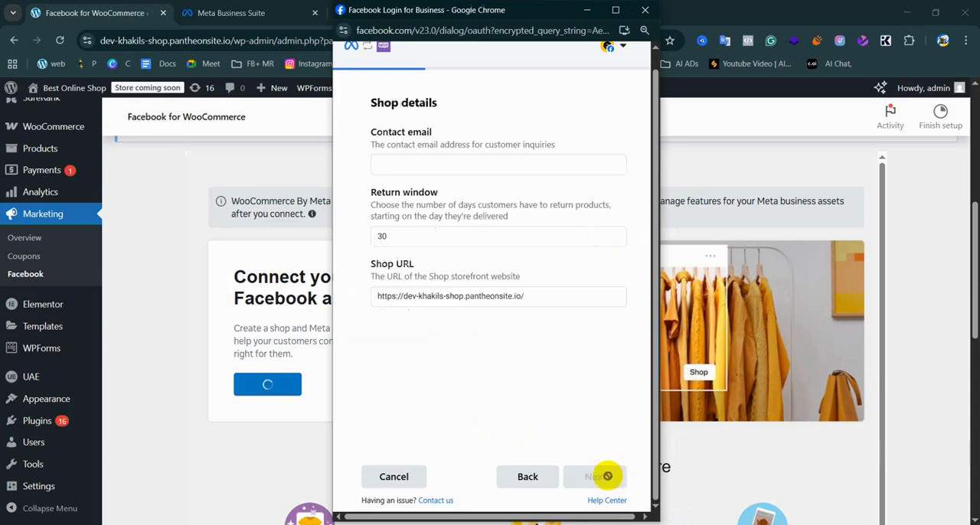
pyautogui.click(406, 163)
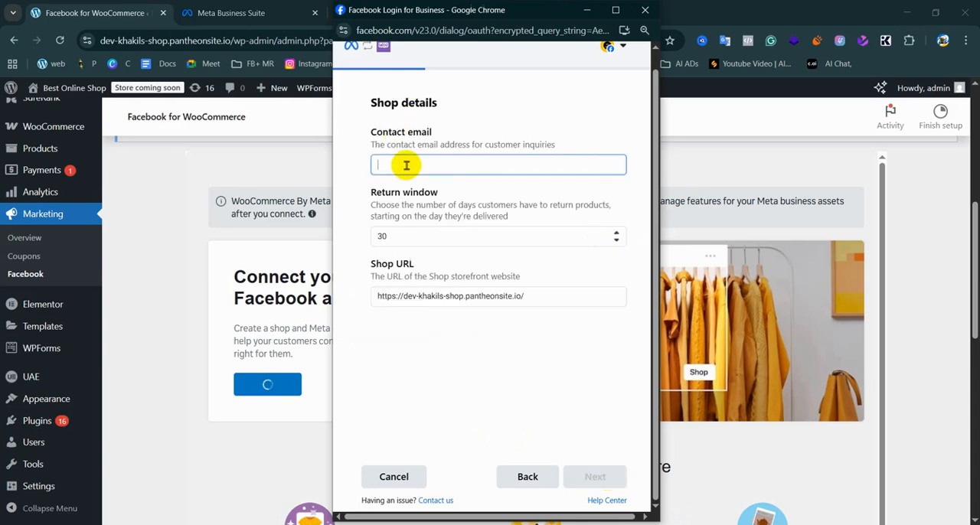
pyautogui.click(395, 236)
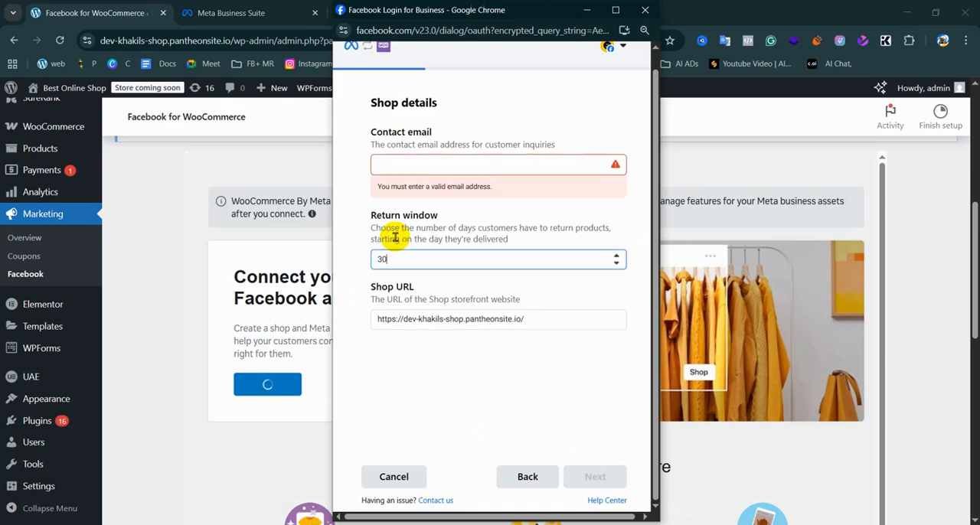
pyautogui.click(413, 160)
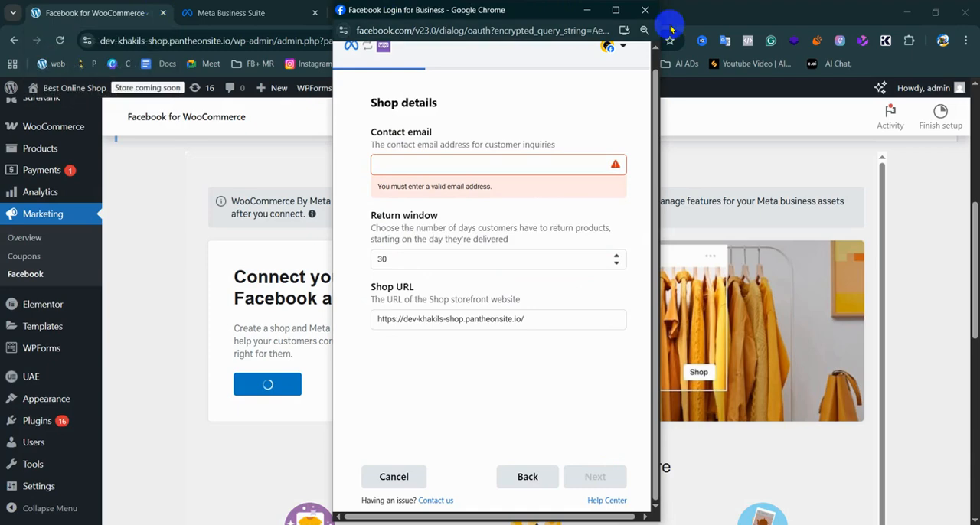
pyautogui.click(586, 11)
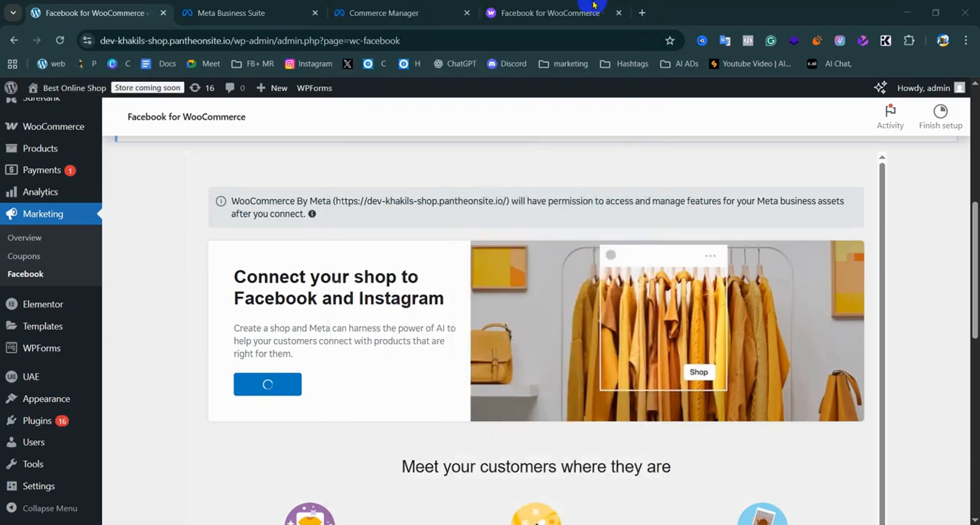
pyautogui.click(644, 13)
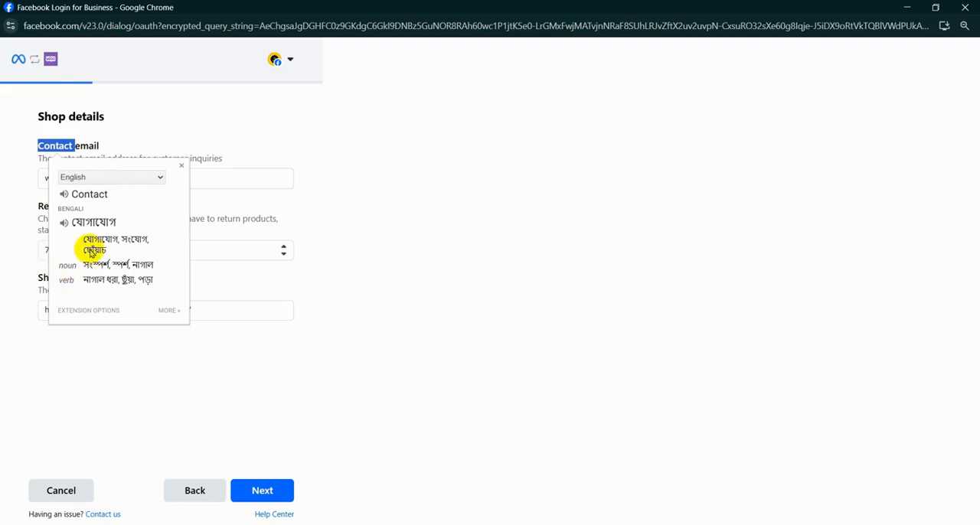
pyautogui.click(135, 401)
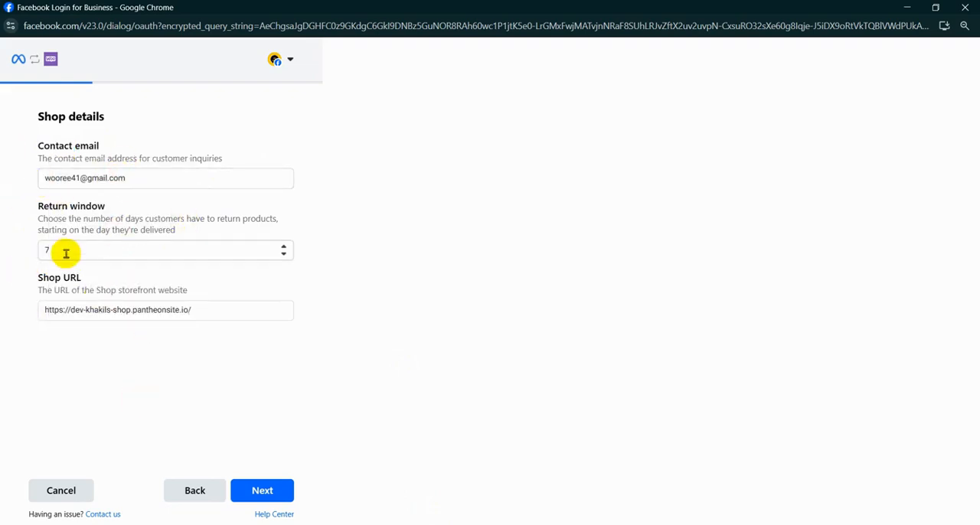
pyautogui.click(284, 254)
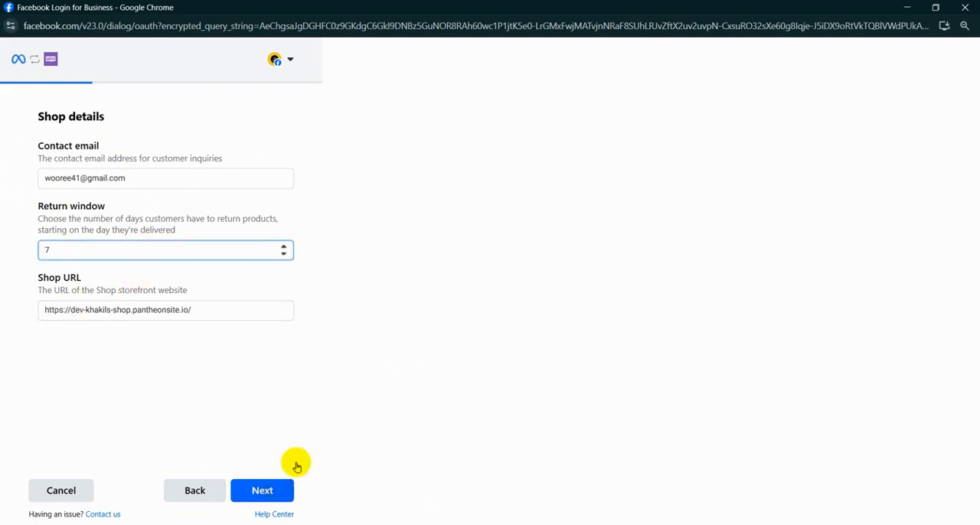
pyautogui.click(284, 489)
# Agree to the Seller Agreement, confirm WooCommerce By Meta's requested permissions and complete the connection dialog
pyautogui.click(935, 7)
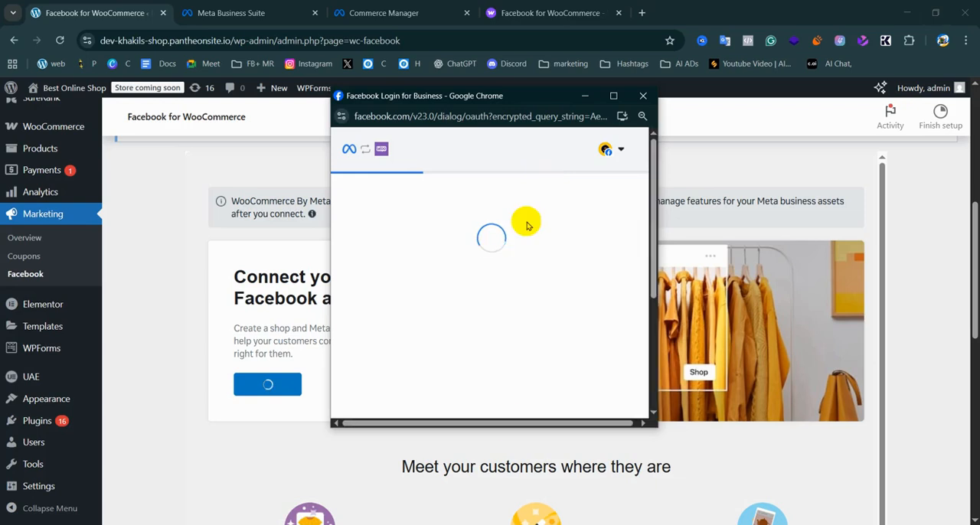
pyautogui.moveTo(474, 89); pyautogui.dragTo(479, 2)
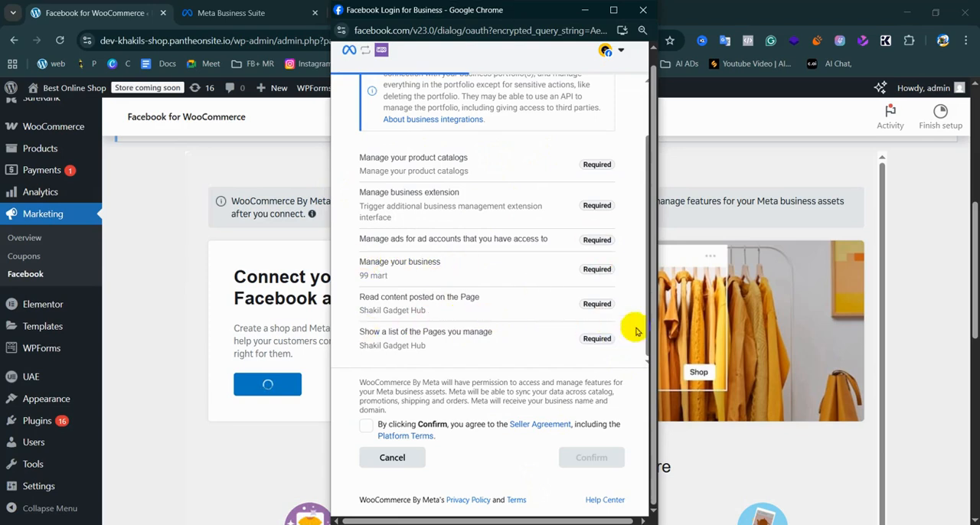
pyautogui.click(367, 426)
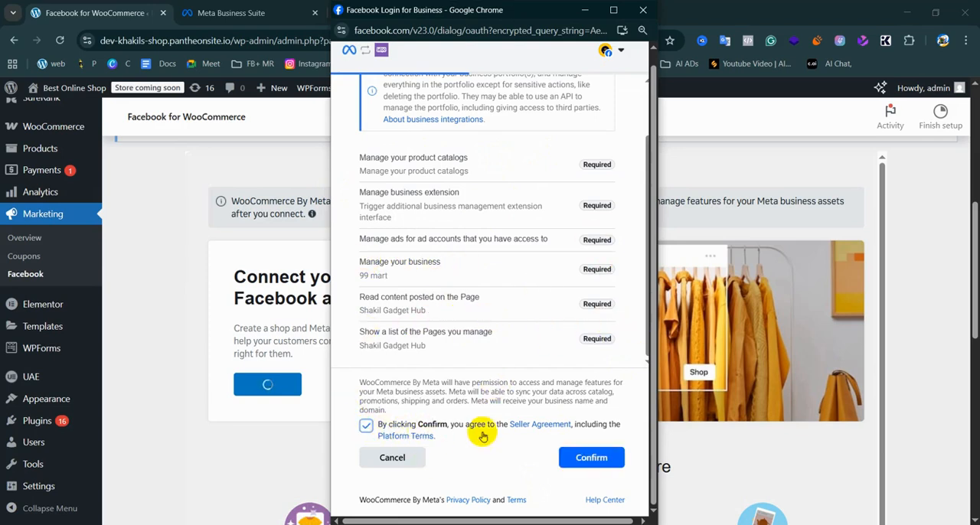
pyautogui.click(564, 457)
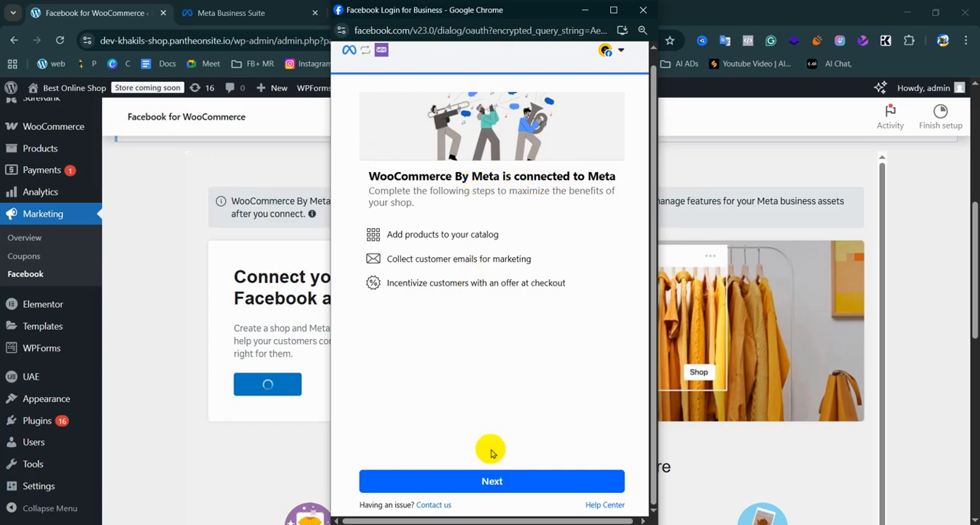
pyautogui.click(481, 489)
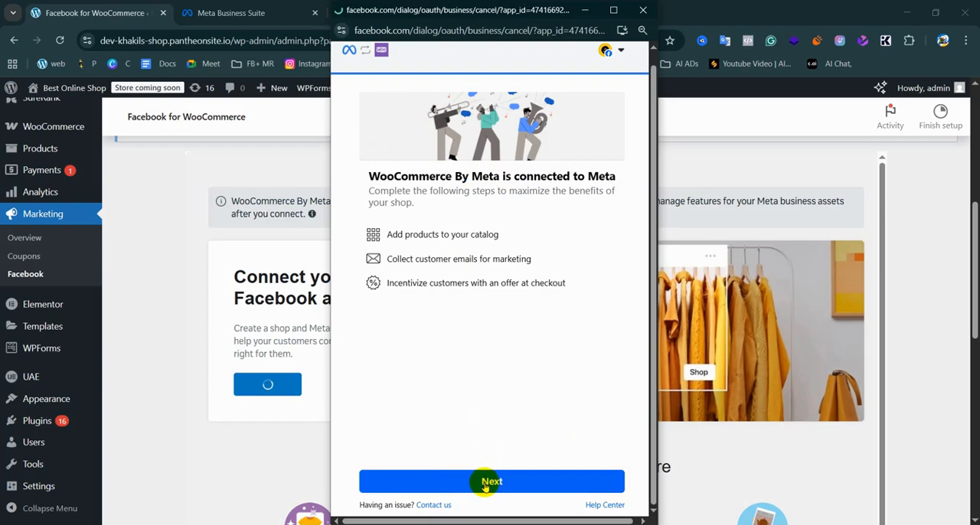
pyautogui.click(484, 484)
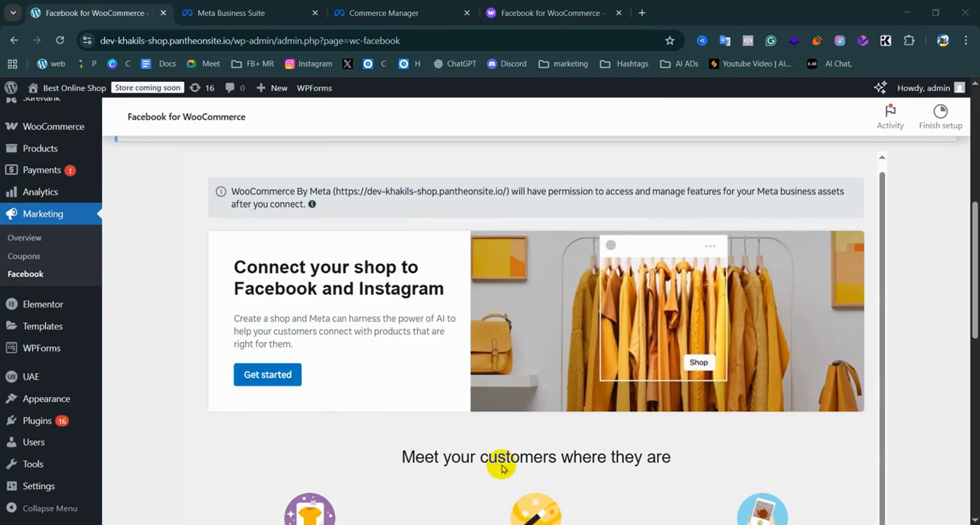
# Reload the Facebook for WooCommerce page and check its shop connection section
pyautogui.scroll(-4, 325, 337)
pyautogui.scroll(-2, 327, 316)
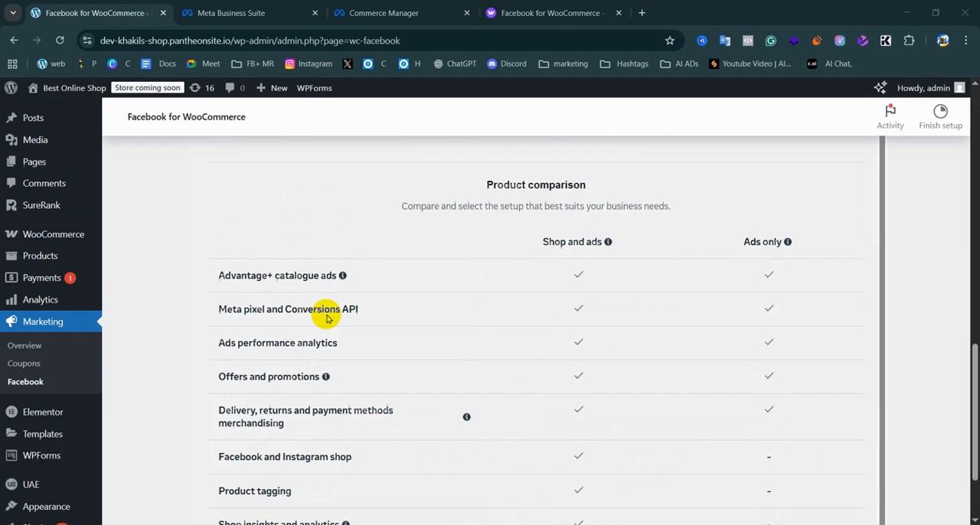
pyautogui.scroll(7, 320, 313)
pyautogui.scroll(3, 367, 220)
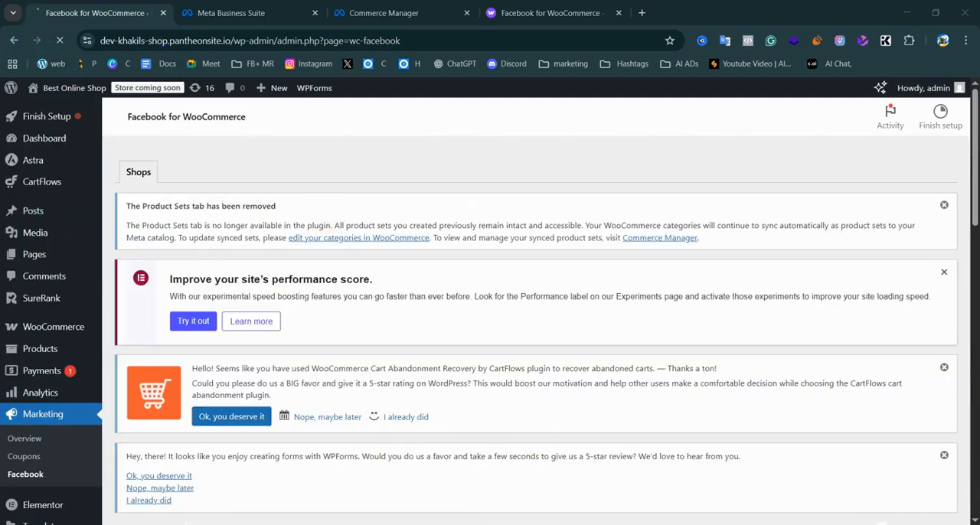
pyautogui.scroll(-2, 469, 426)
pyautogui.scroll(-3, 468, 432)
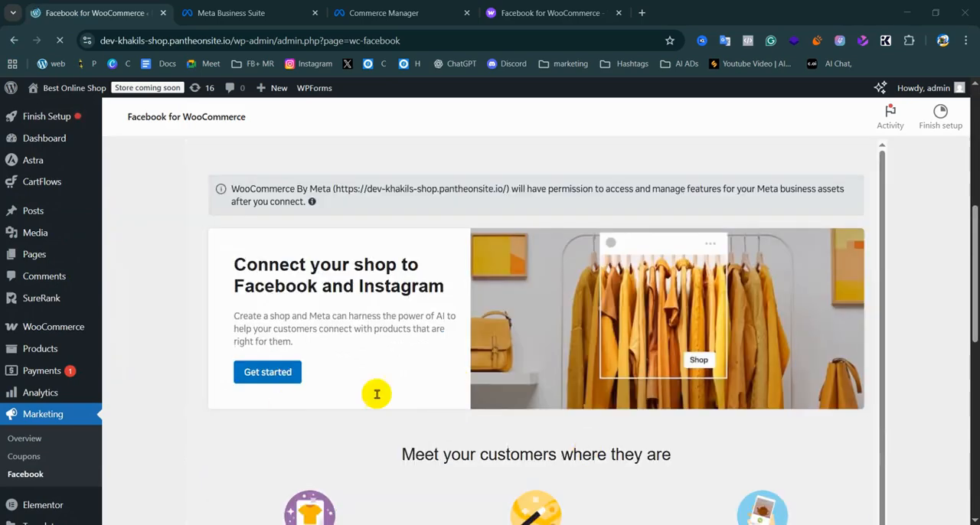
# Switch back to the catalog's partner platform page in Commerce Manager
pyautogui.click(397, 5)
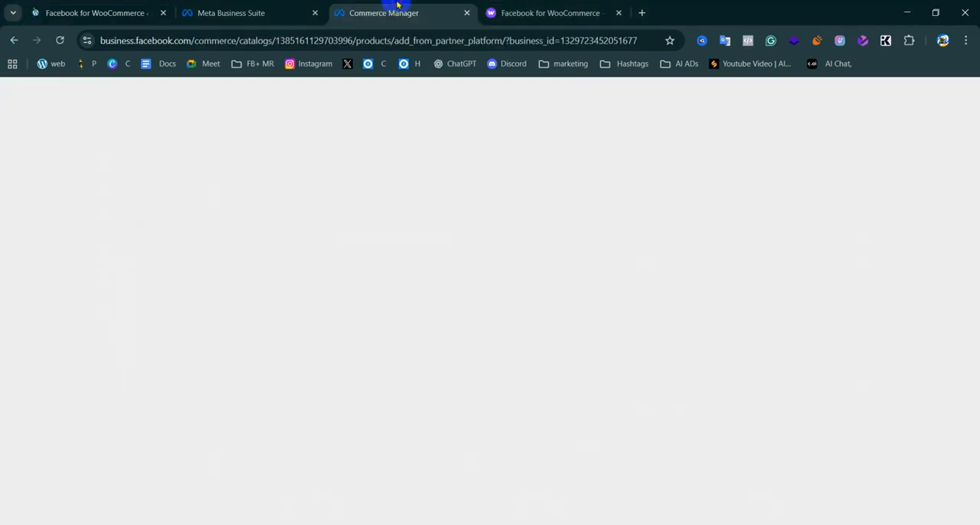